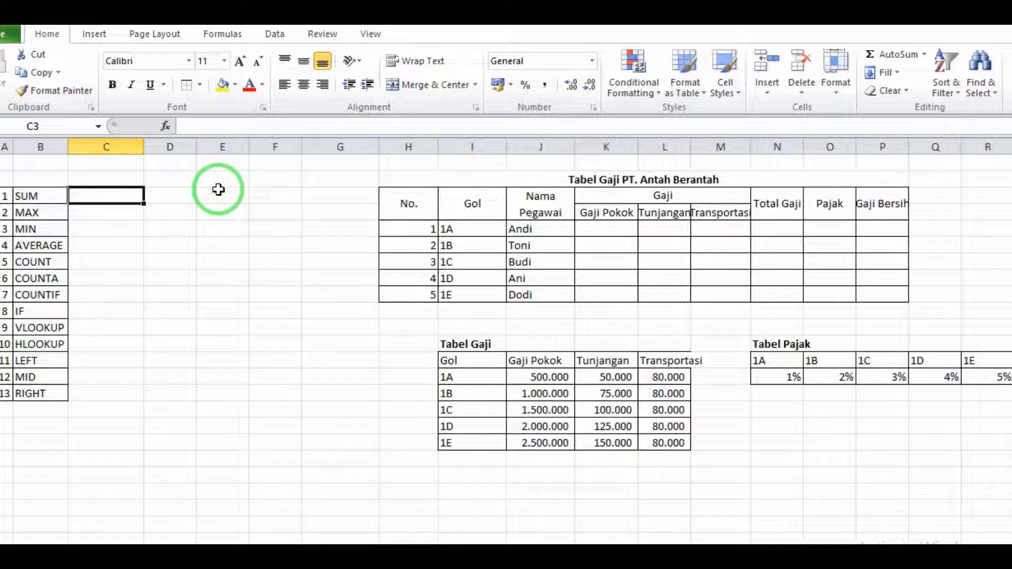
- Enter the numbers 12, 34, 21, 20, 10 and 45 down cells B18 to B23
click(54, 443)
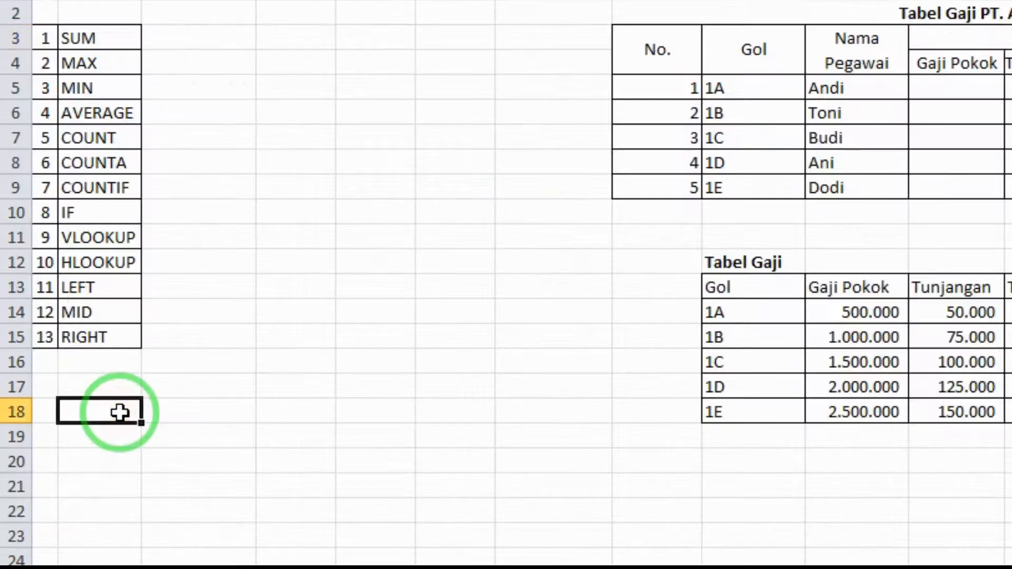
text(12)
key(Return)
text(34)
key(Return)
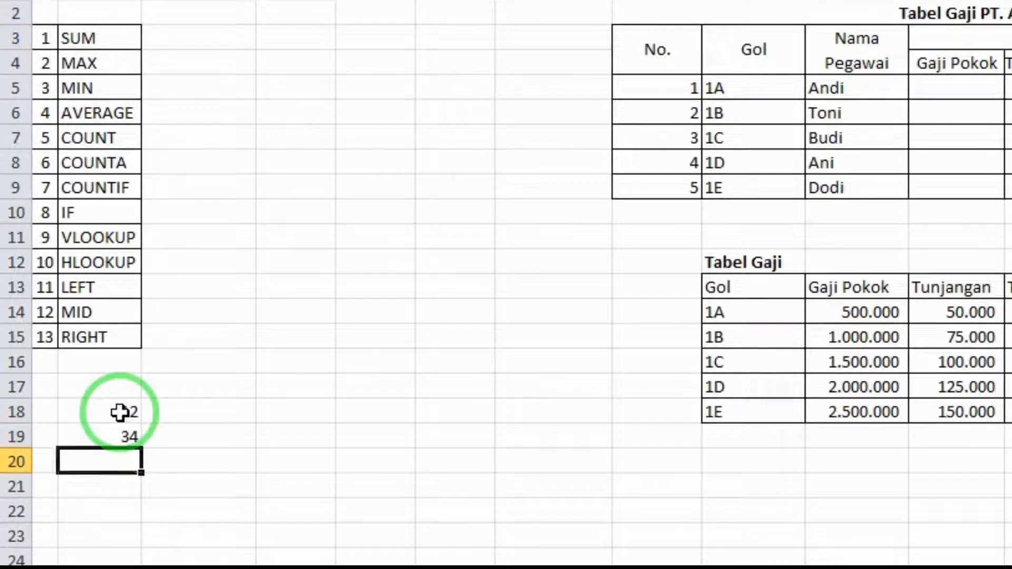
text(21)
key(Return)
text(20)
key(Return)
text(10)
key(Return)
text(45)
key(Return)
click(275, 412)
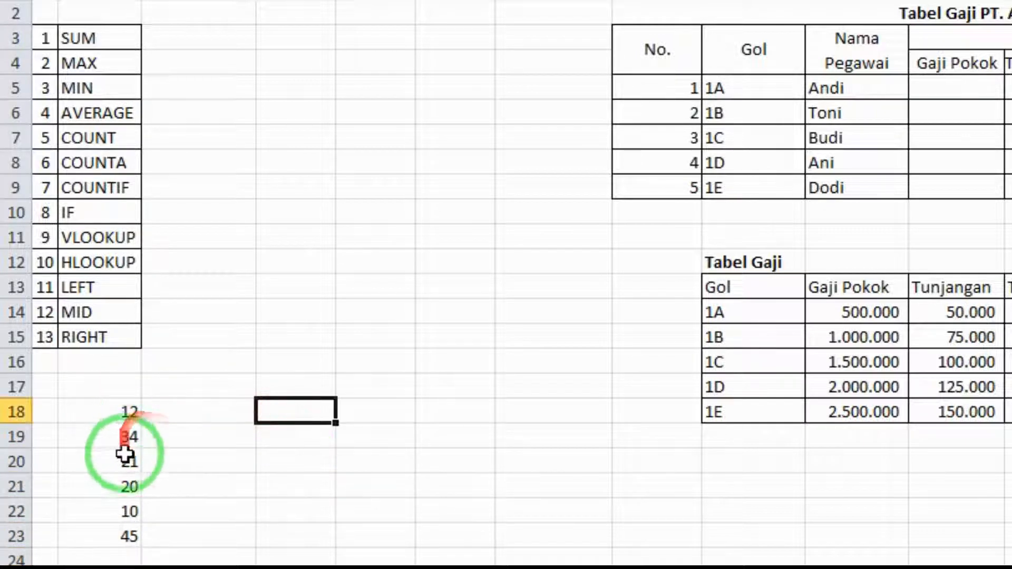
- In C3, beside the SUM label, enter a SUM formula that adds the range B18:B23
click(181, 35)
text(=)
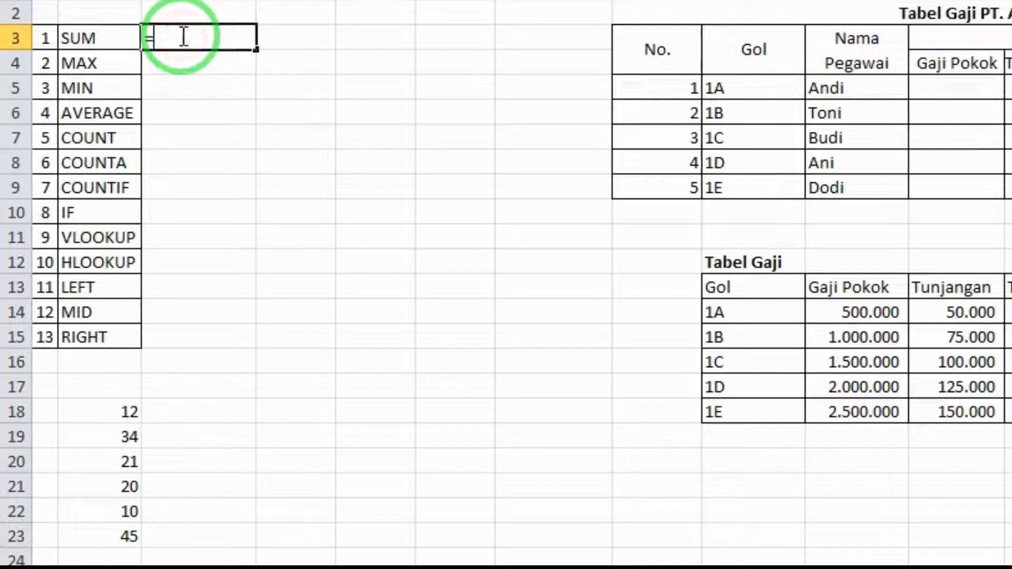
text(s)
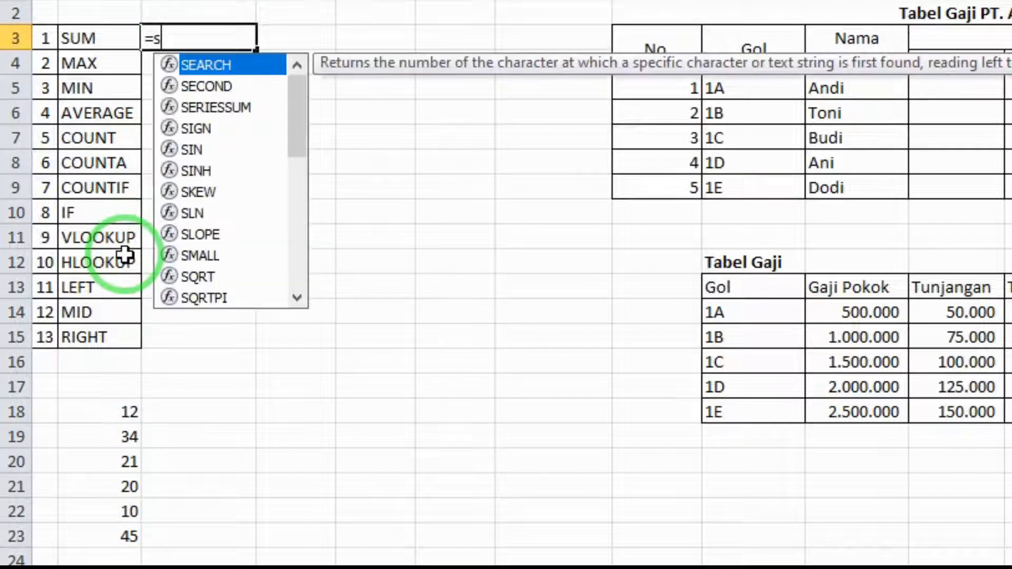
text(um)
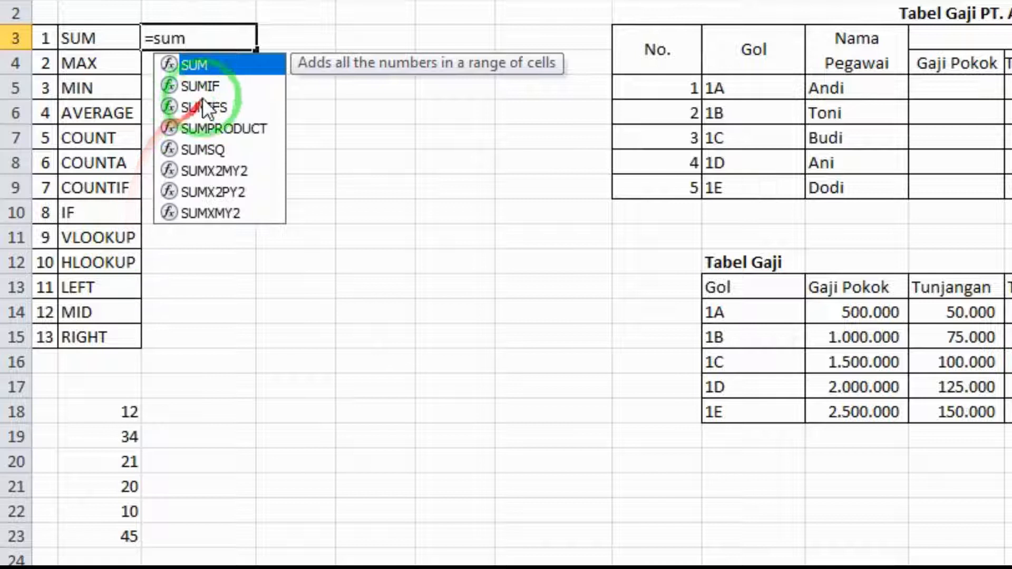
double_click(206, 62)
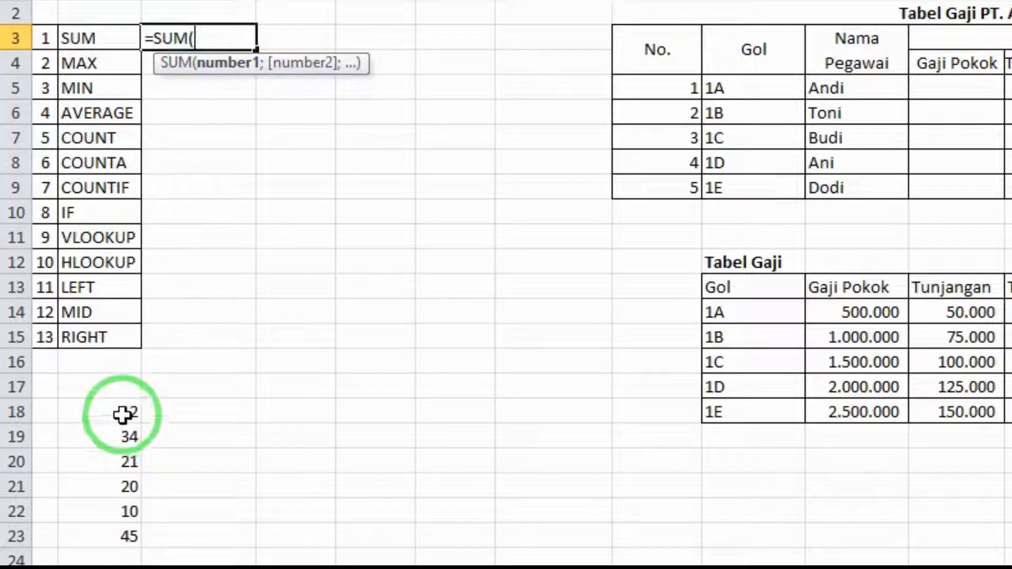
drag(125, 413, 118, 546)
text())
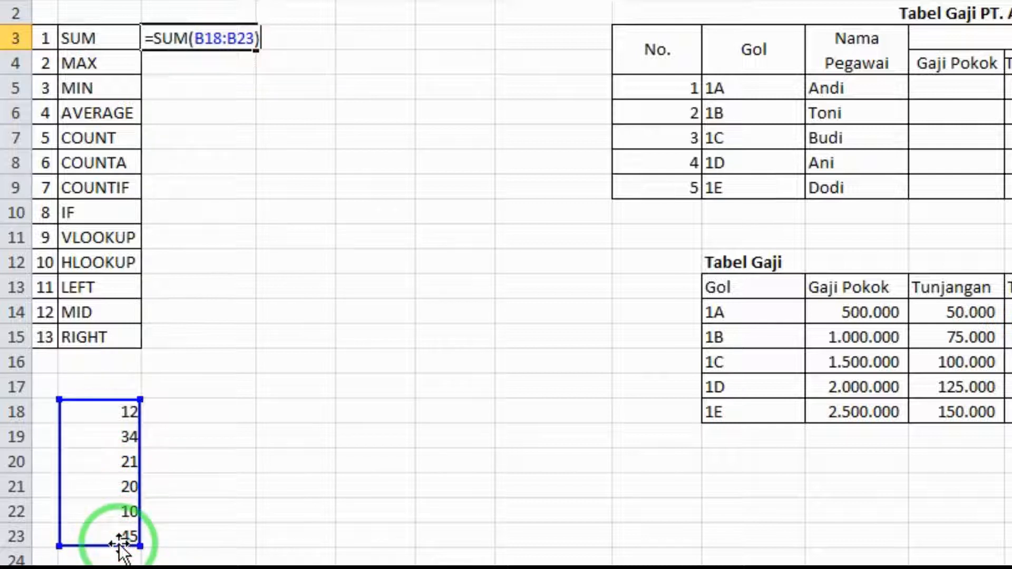
key(Return)
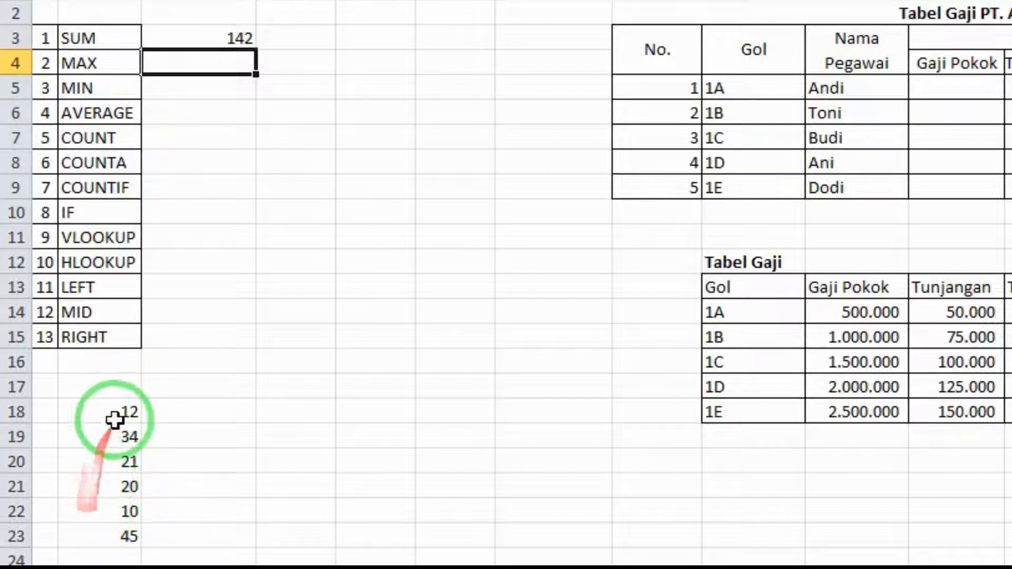
- In C4, beside the MAX label, enter a MAX formula over the range B18:B23
double_click(200, 64)
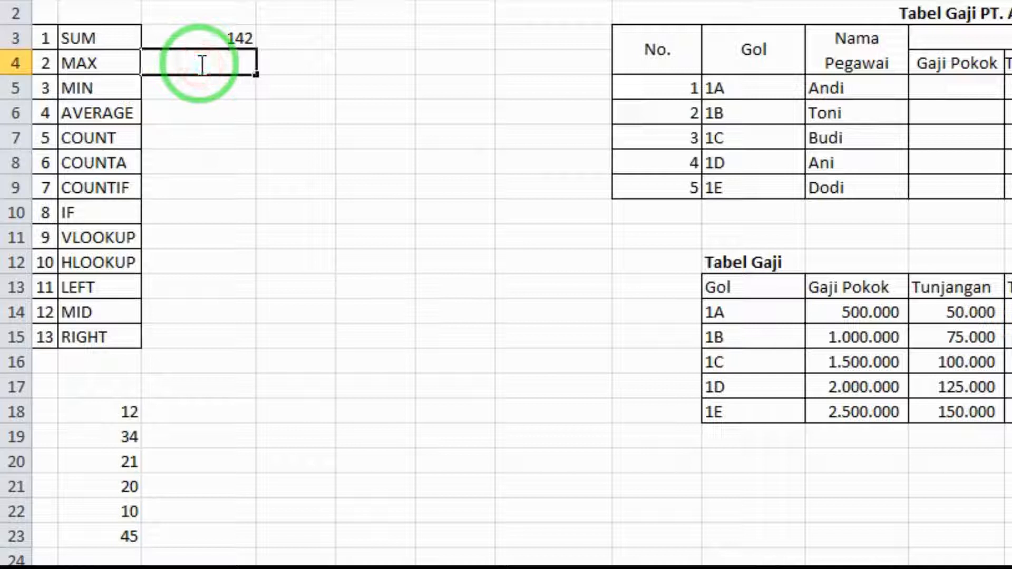
text(=max)
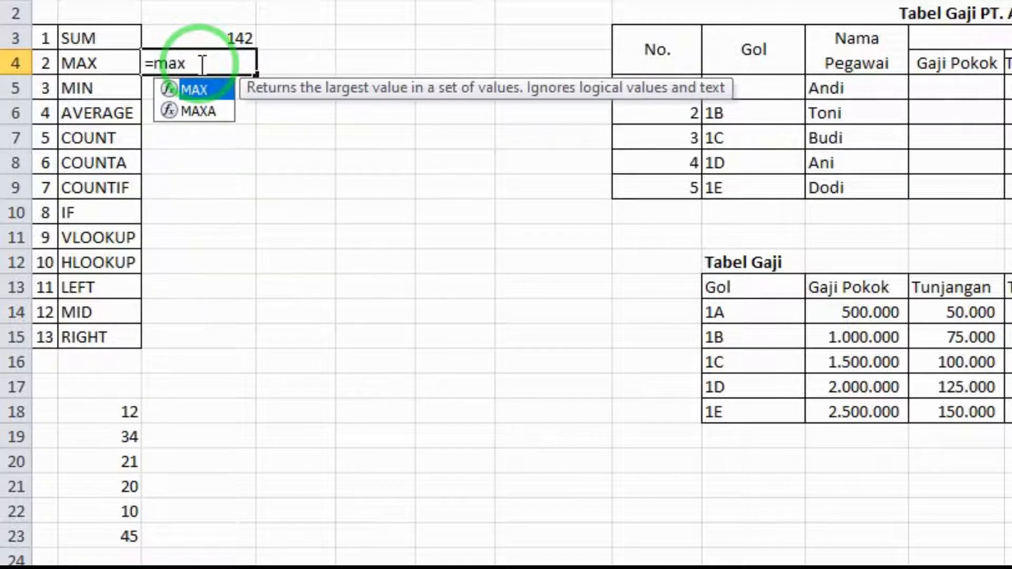
key(Tab)
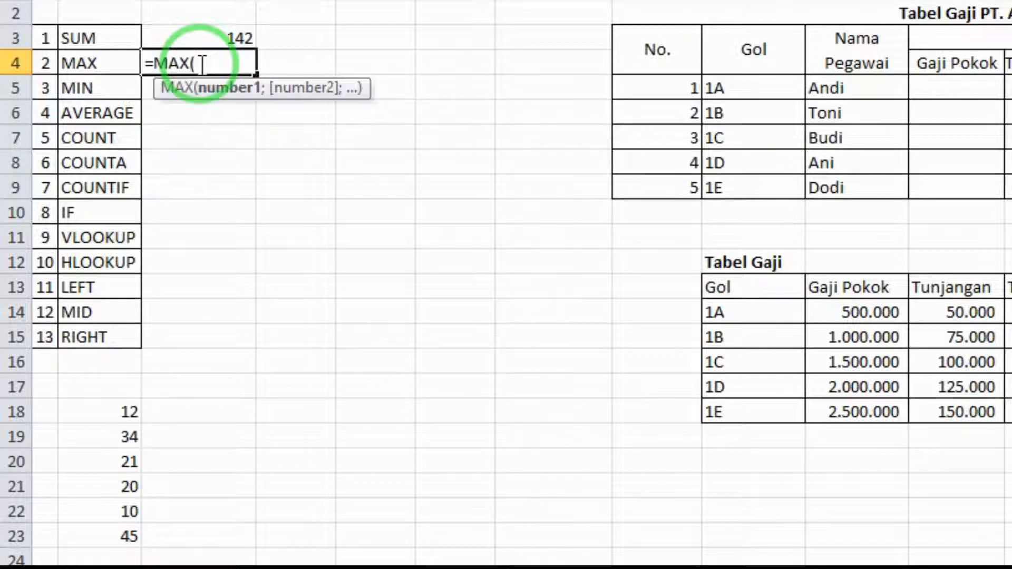
click(123, 413)
drag(122, 413, 125, 535)
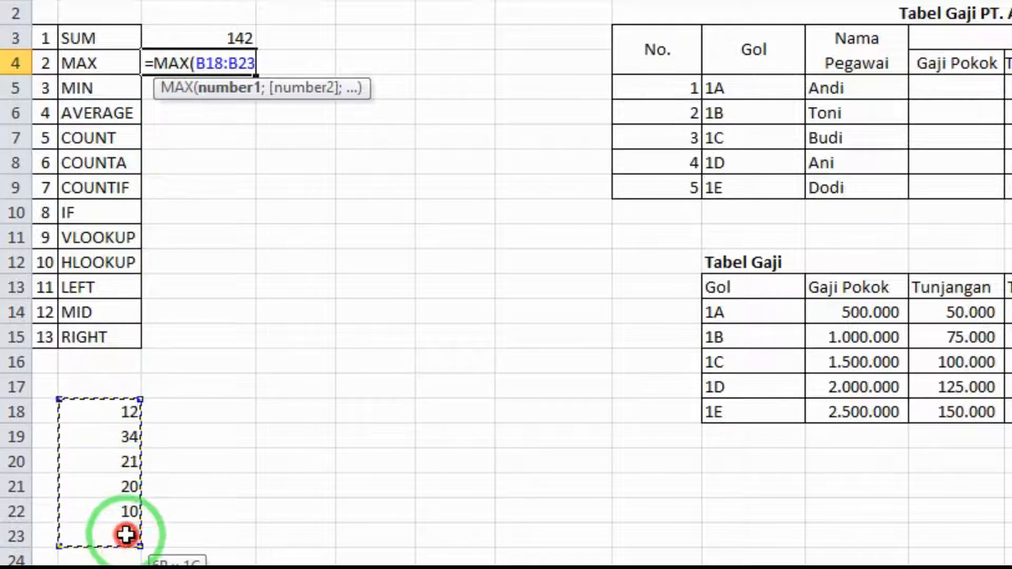
text())
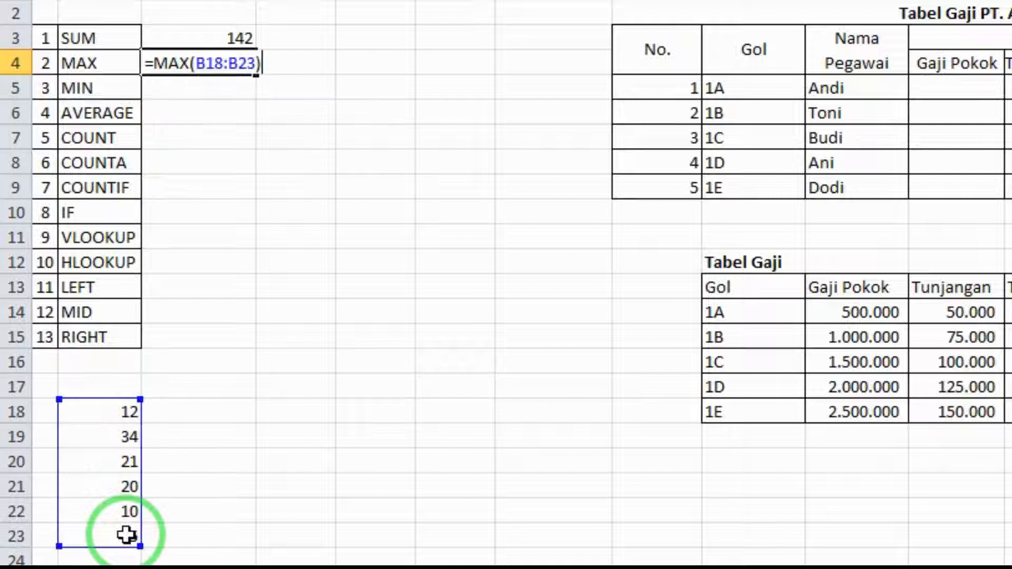
key(Return)
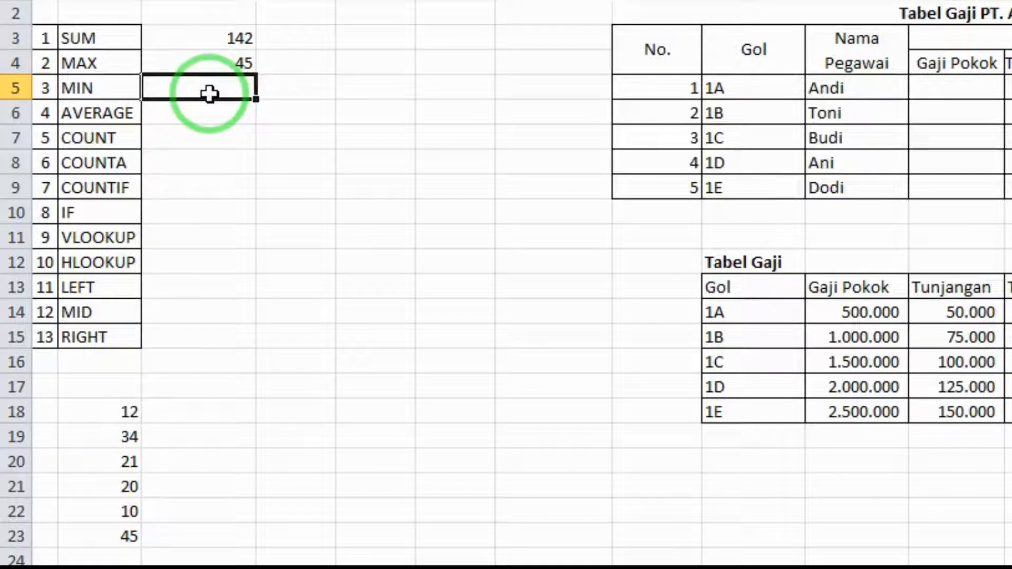
- In C5, beside the MIN label, enter a MIN formula over the range B18:B23
text(=min)
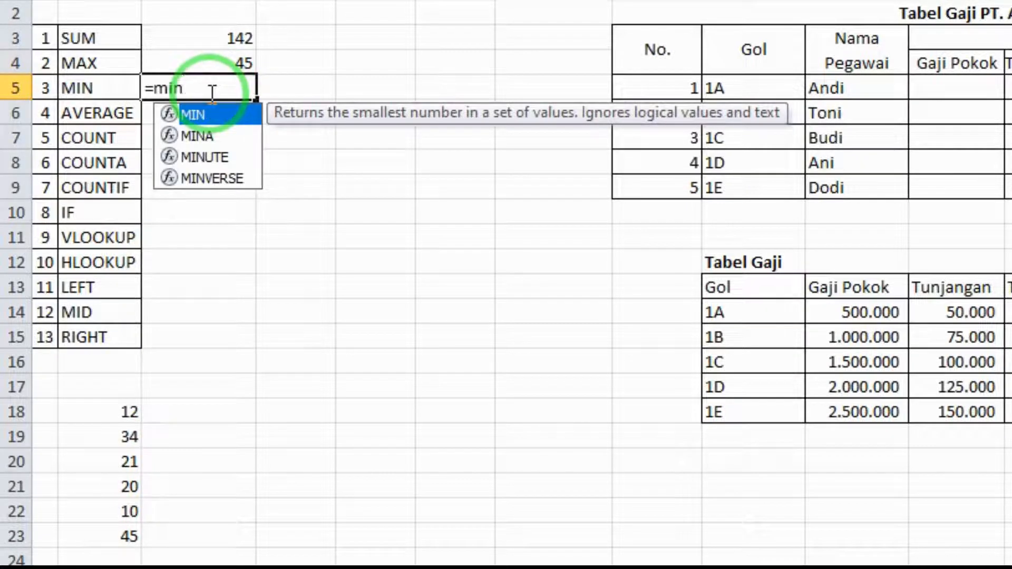
key(Tab)
drag(129, 405, 121, 527)
text())
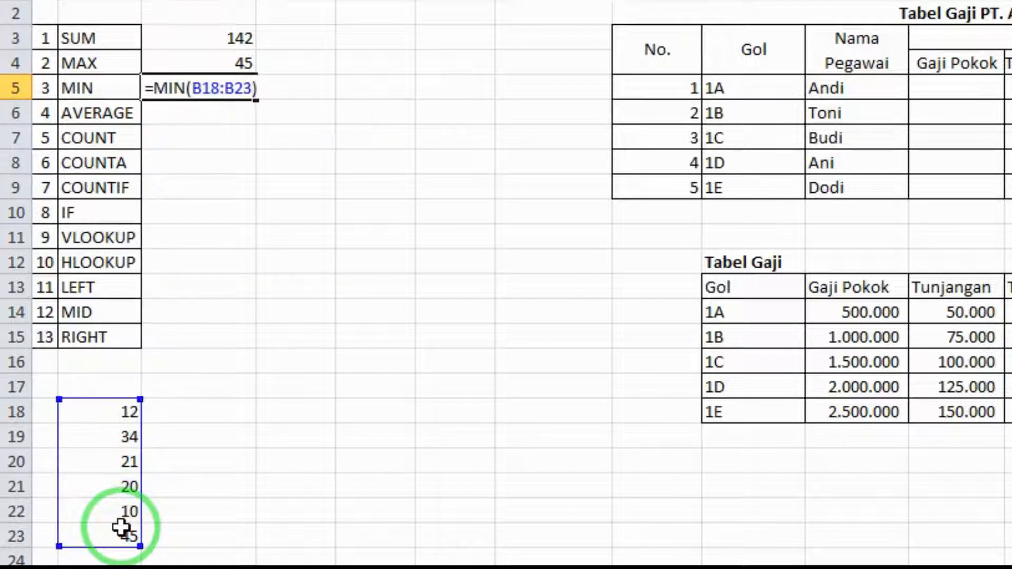
key(Return)
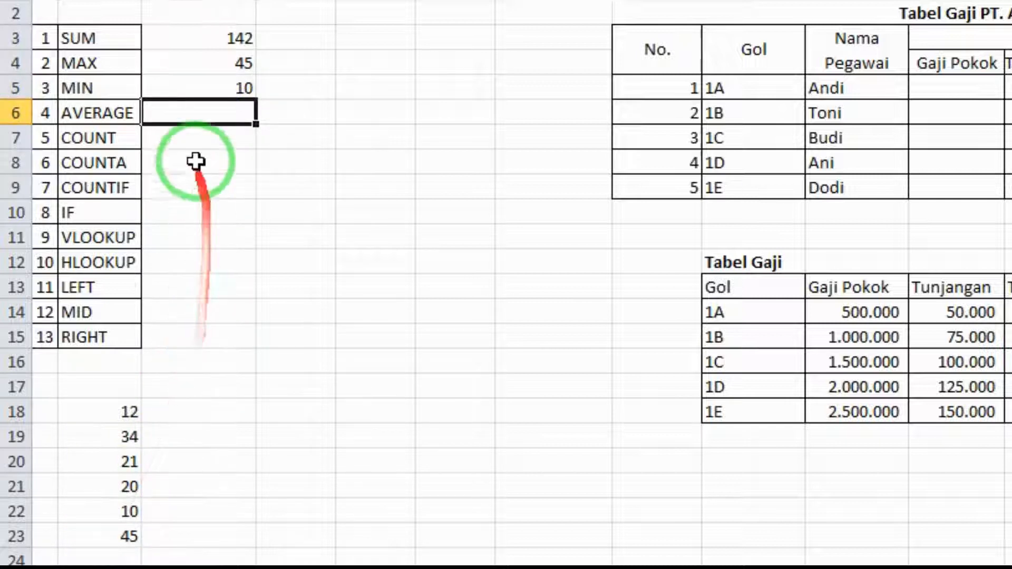
- In C6, beside the AVERAGE label, enter an AVERAGE formula over the range B18:B23
click(175, 114)
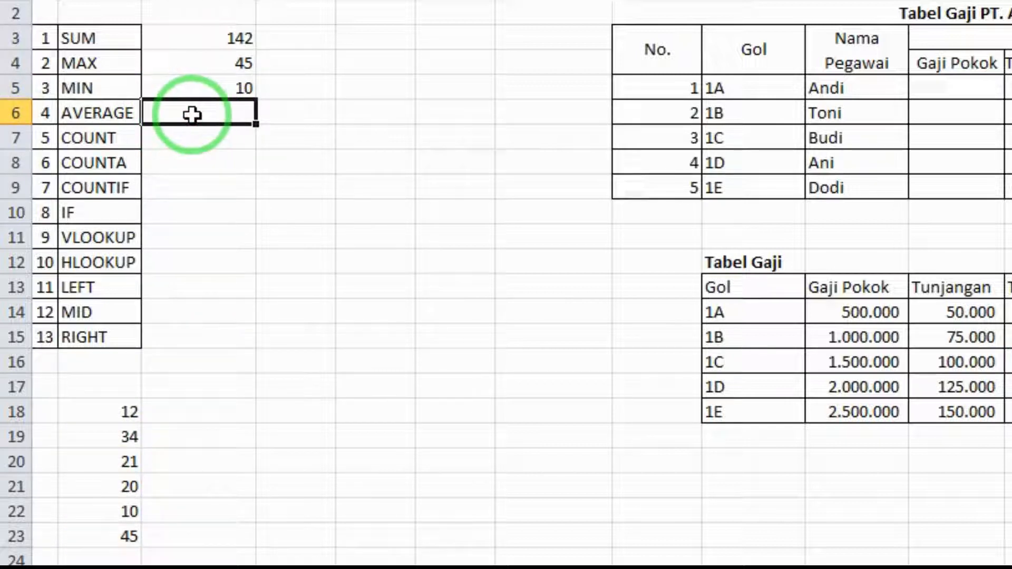
text(=aver)
key(Tab)
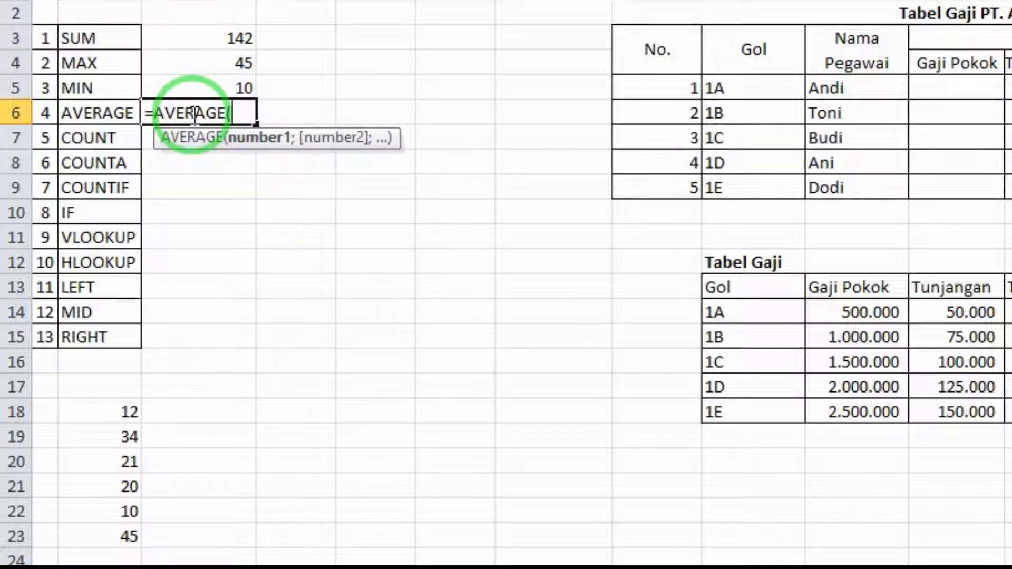
click(127, 404)
drag(127, 404, 128, 540)
text())
key(Return)
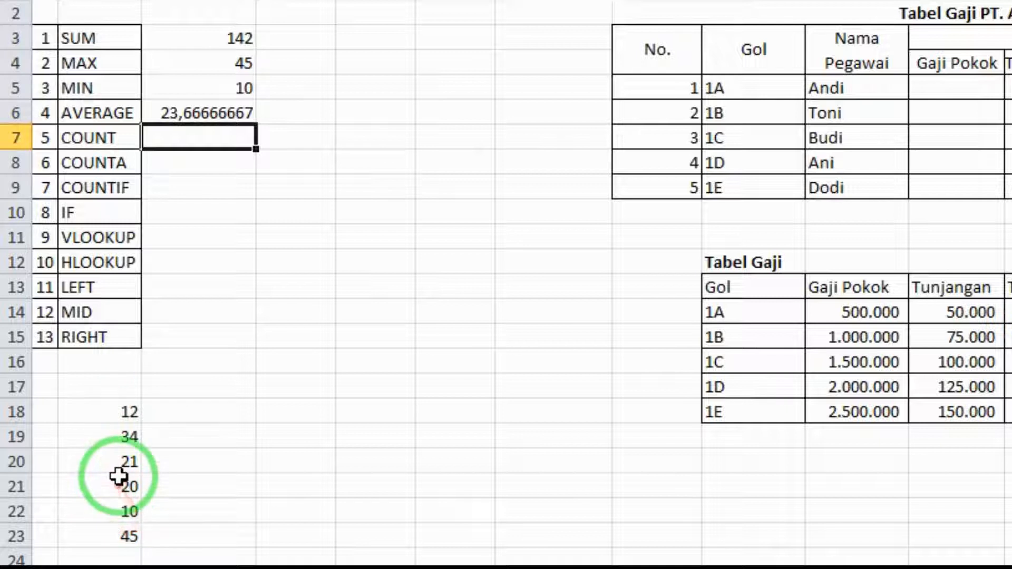
- In C7, beside the COUNT label, enter a COUNT formula over the range B18:B23
text(=)
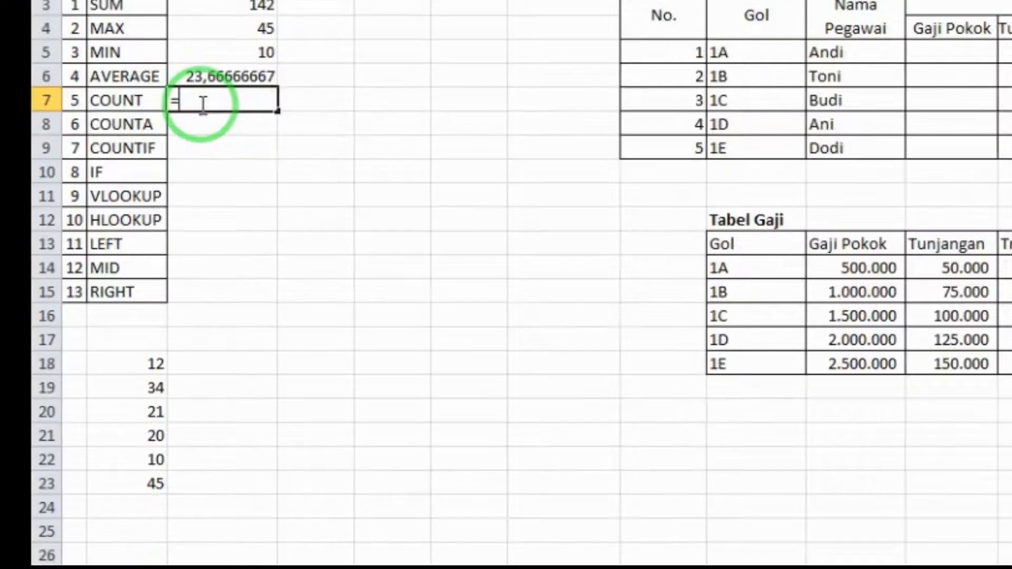
text(co)
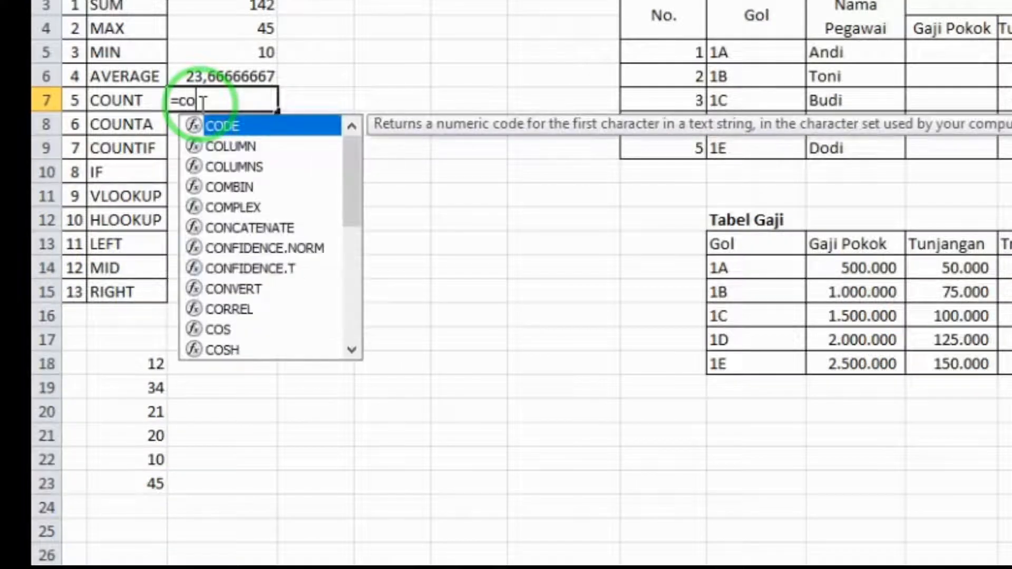
text(u)
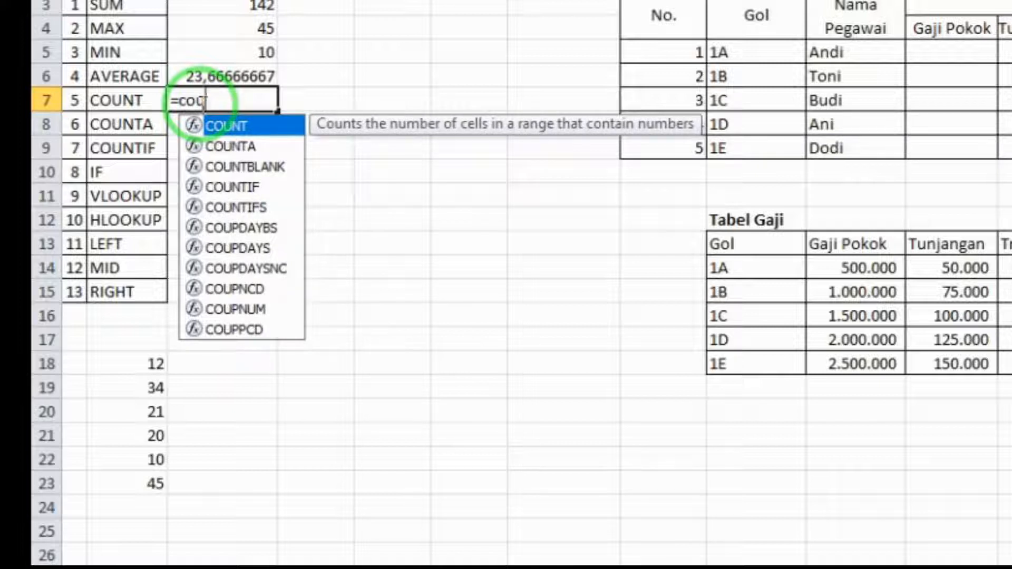
key(Tab)
drag(147, 362, 143, 479)
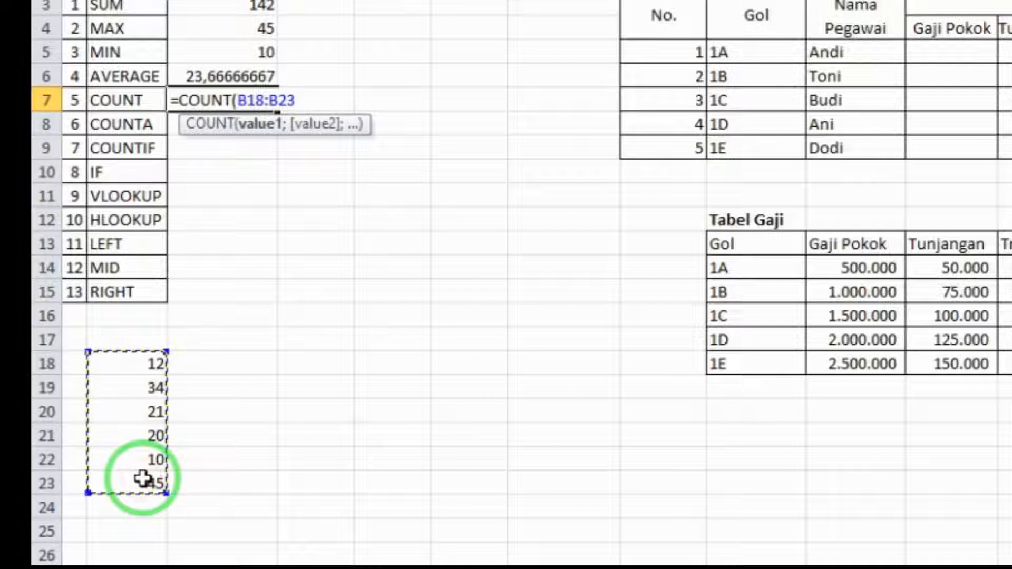
text())
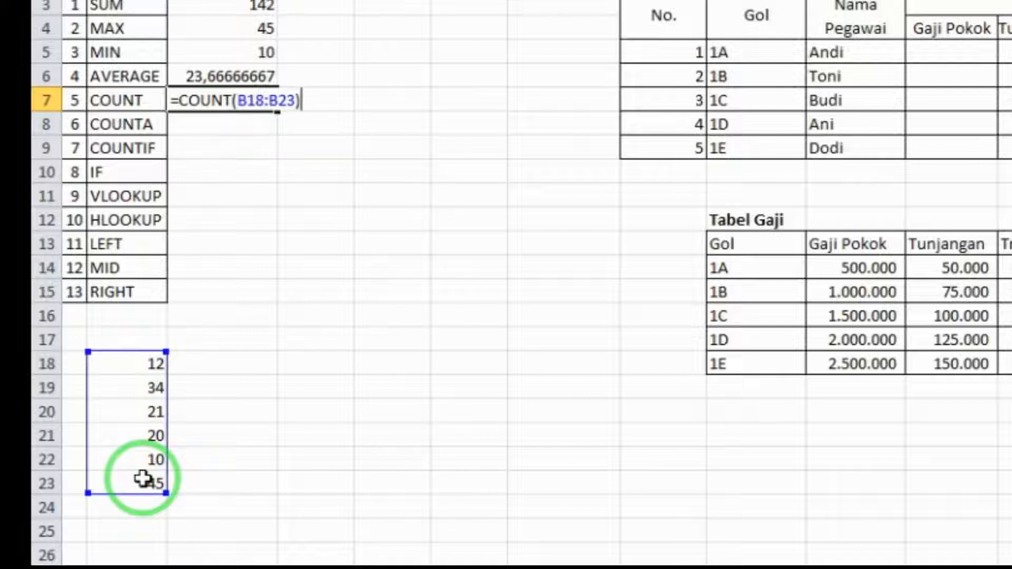
key(Return)
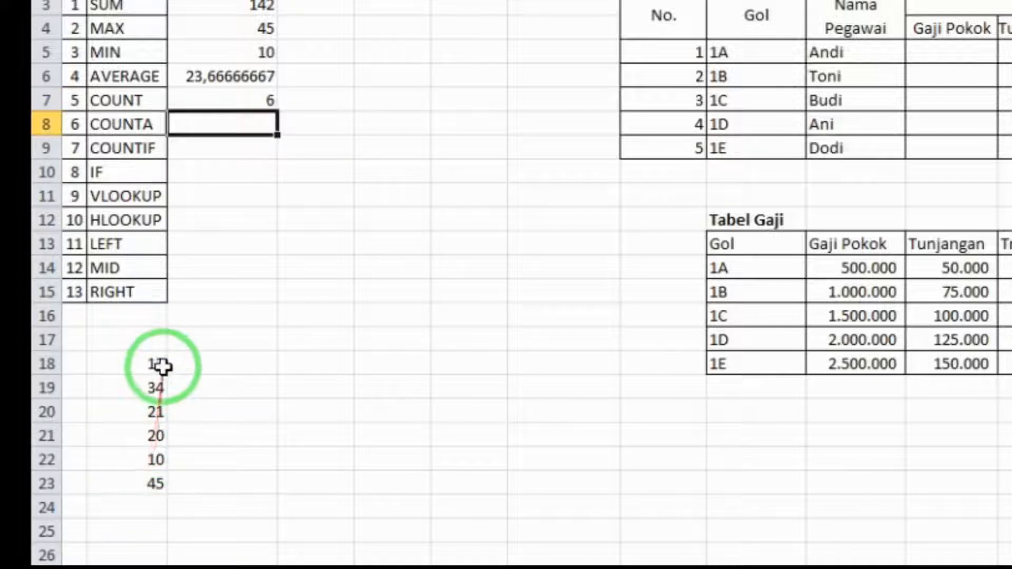
- In C8, beside the COUNTA label, enter a COUNTA formula over the range B18:B25
text(=count)
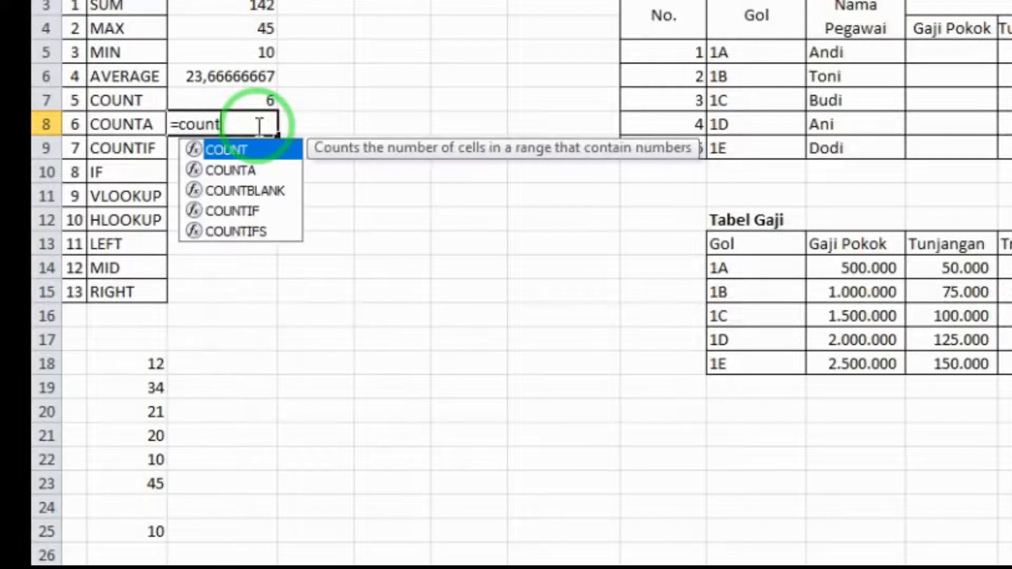
key(Down)
key(Tab)
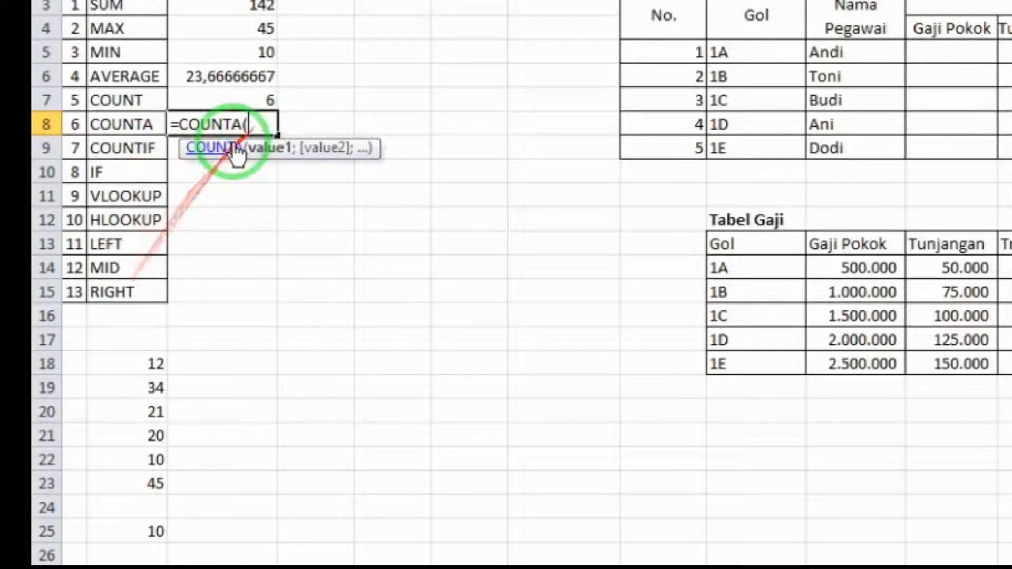
drag(161, 364, 154, 532)
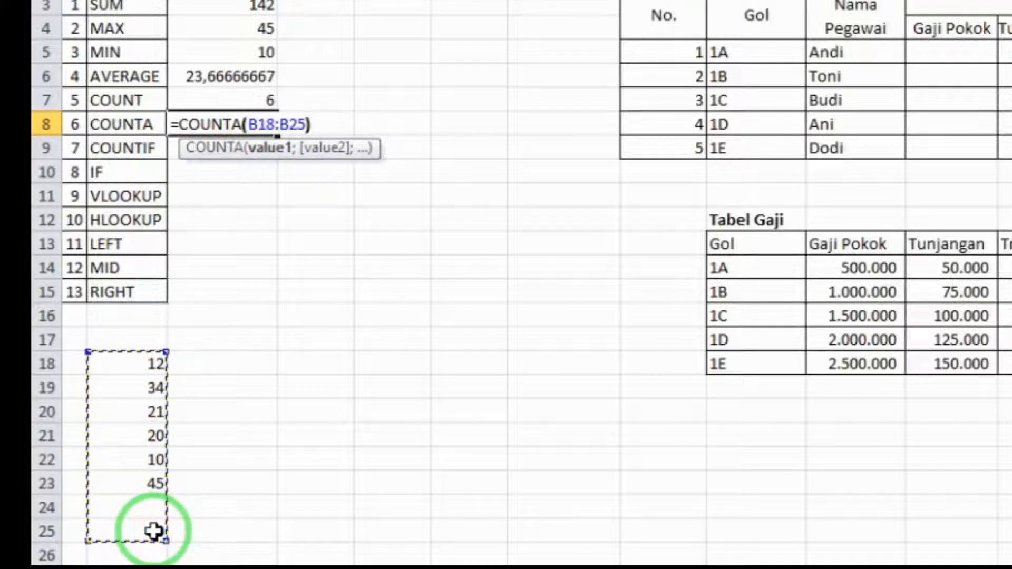
text())
key(Return)
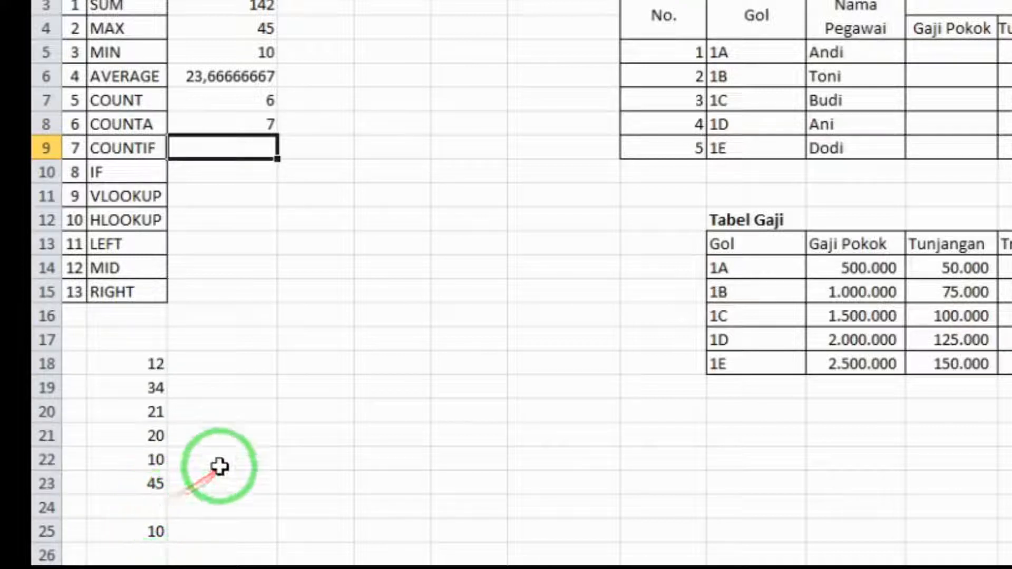
- In C9, beside the COUNTIF label, enter a COUNTIF formula over the range B18:B25 with the criterion 10
text(=)
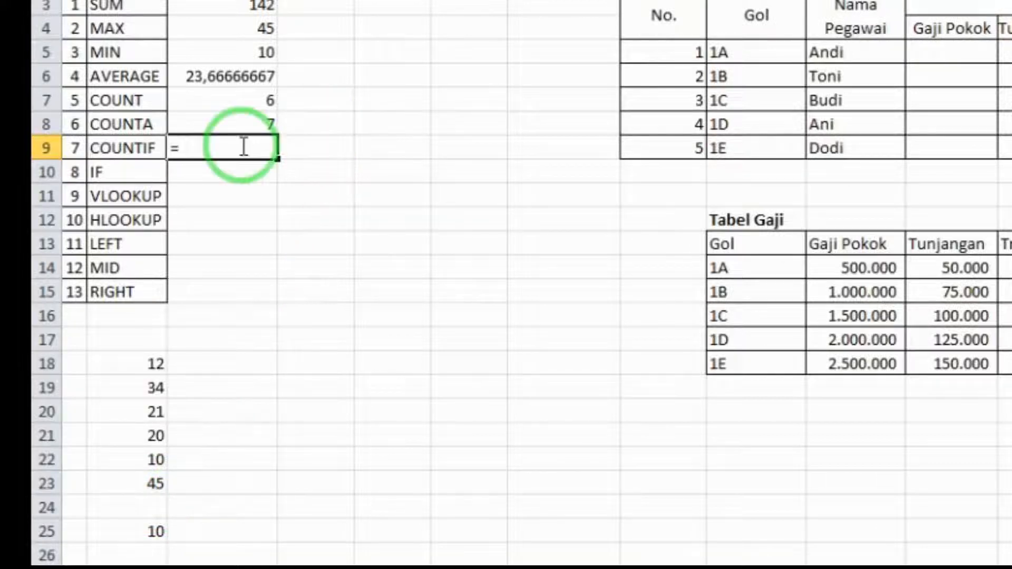
text(coun)
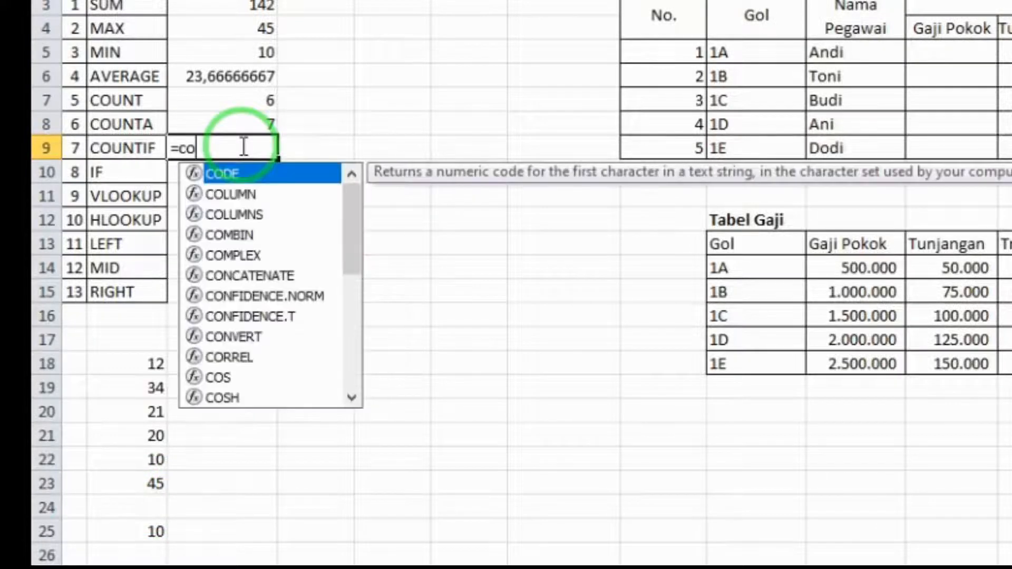
key(Down)
key(Down)
key(Down)
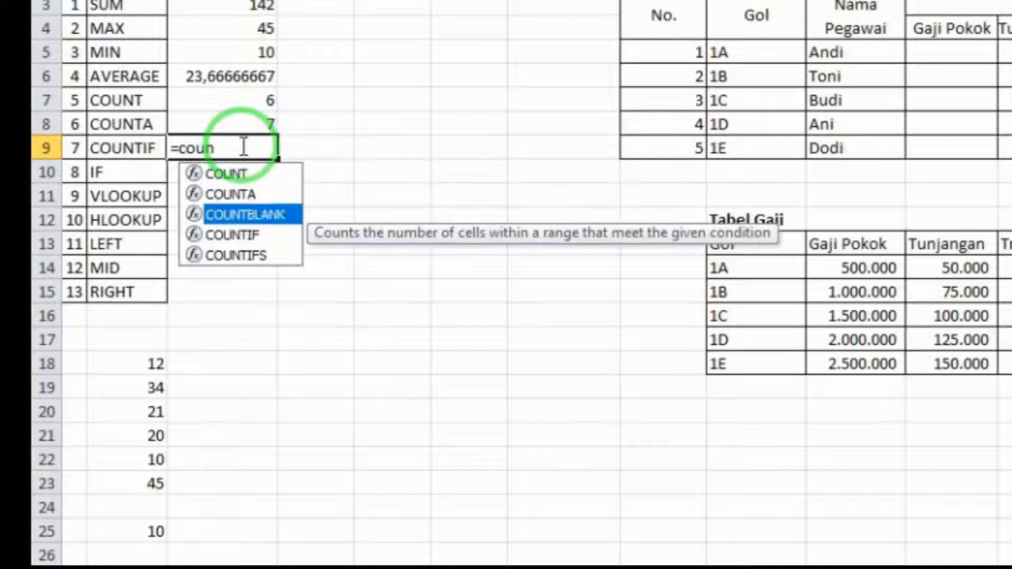
key(Tab)
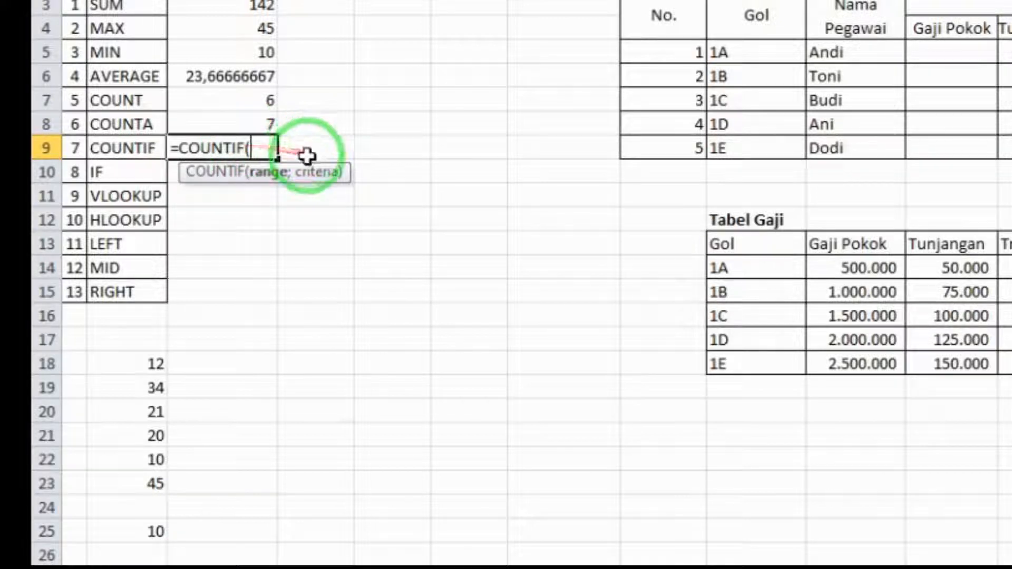
drag(156, 362, 156, 527)
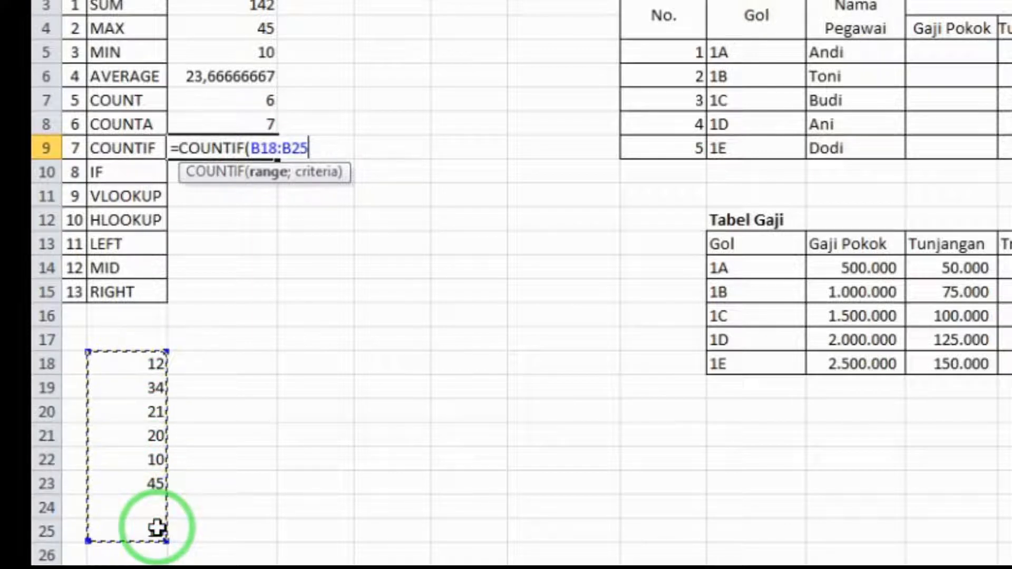
text(;)
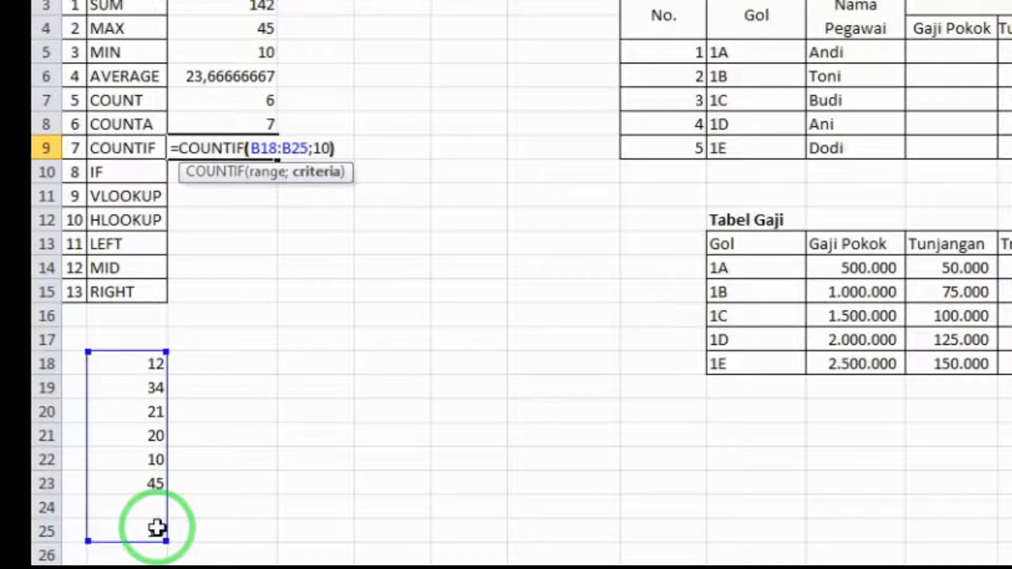
text(10))
key(Return)
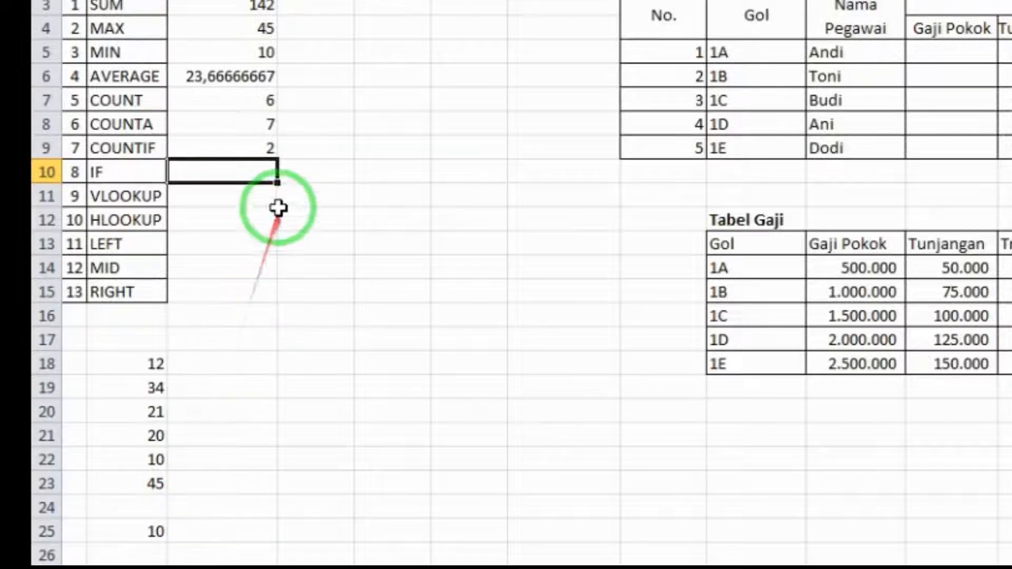
- Enter the sample scores 100, 80, 75, 65, 50 and 20 down the cells E14 to E19
click(412, 267)
text(100)
key(Return)
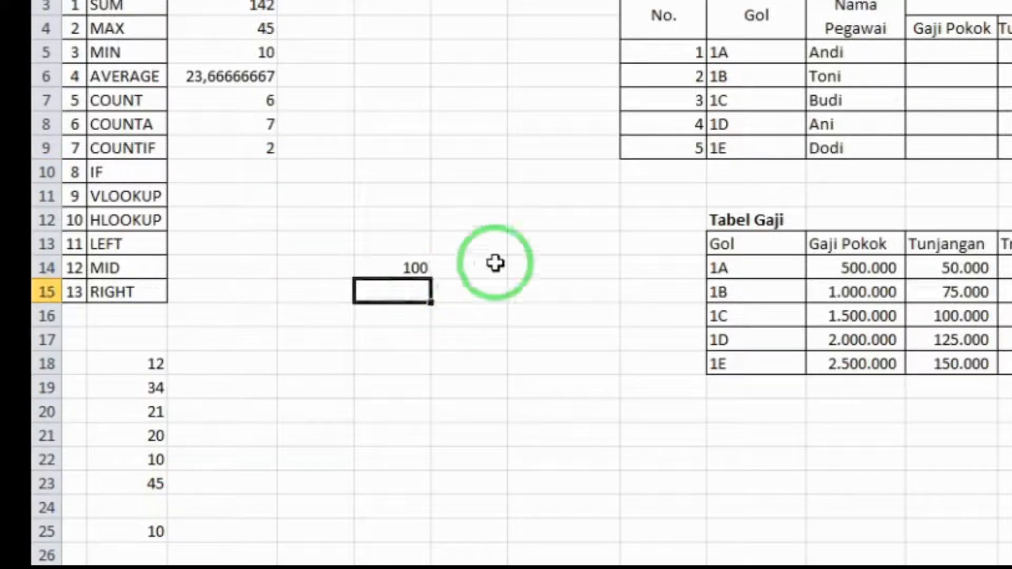
key(Return)
text(75)
key(Return)
text(65)
key(Return)
text(0)
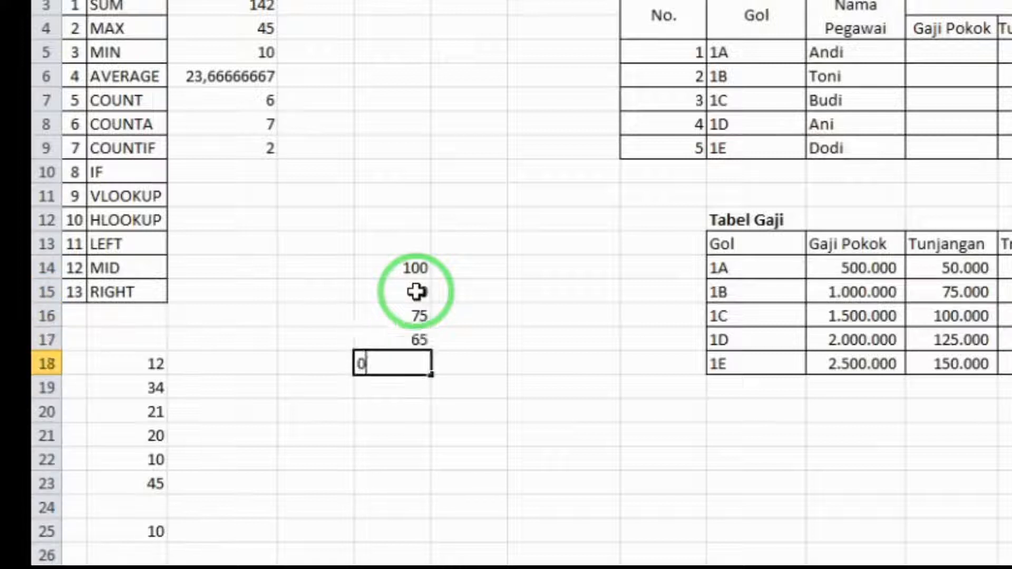
key(Return)
text(20)
key(Return)
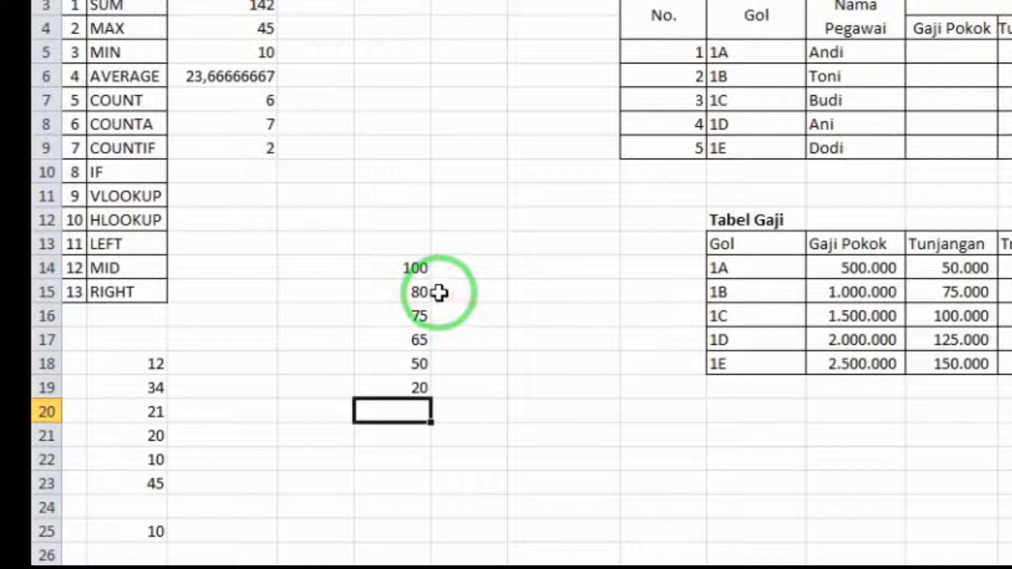
- List the grade rules "75-100 = A", "50-74.99 = B" and "30-40.99 = C" in cells G20 to G22
click(530, 410)
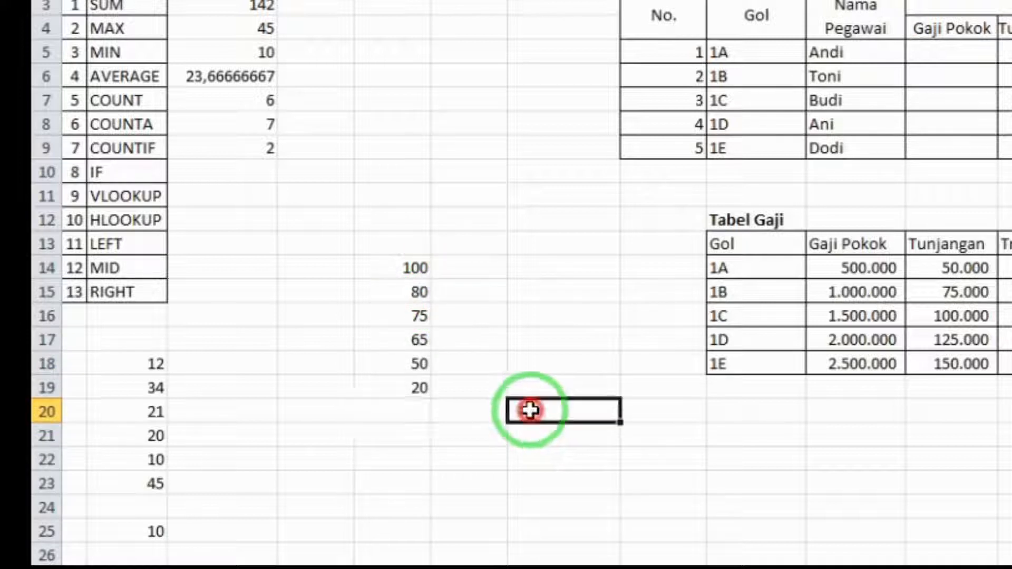
text(75-100 =)
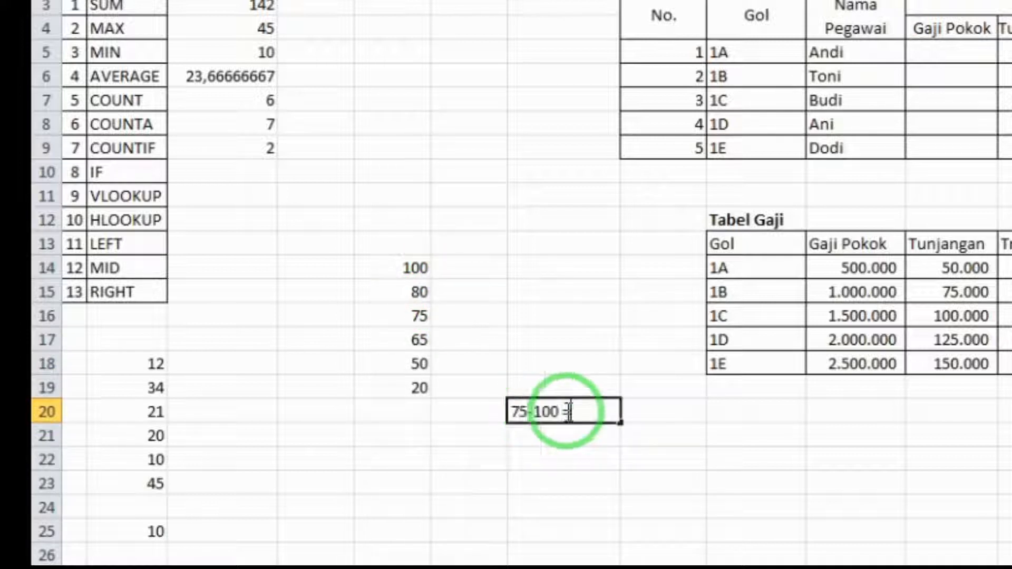
text( A)
key(Return)
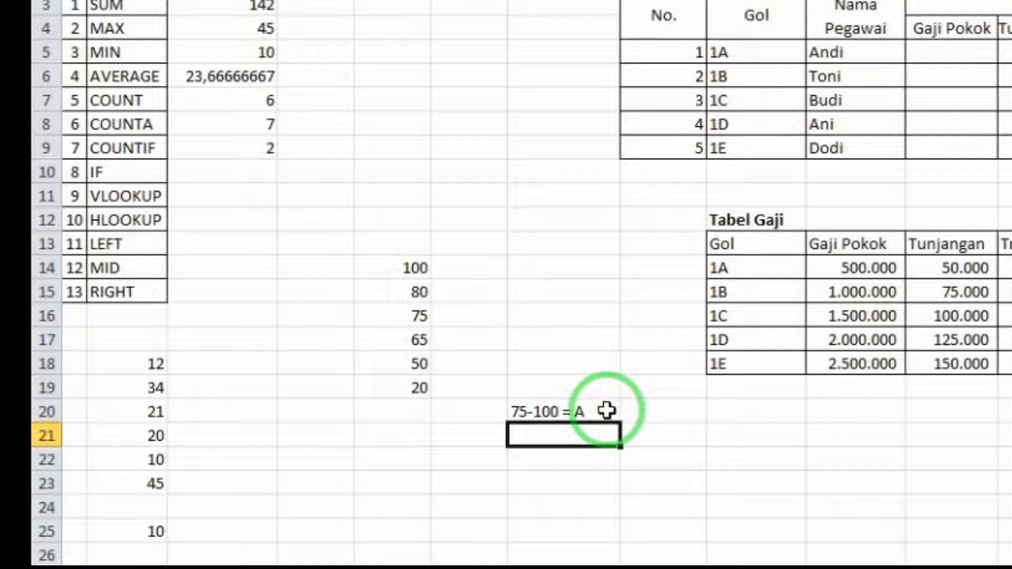
text(50-75 = B)
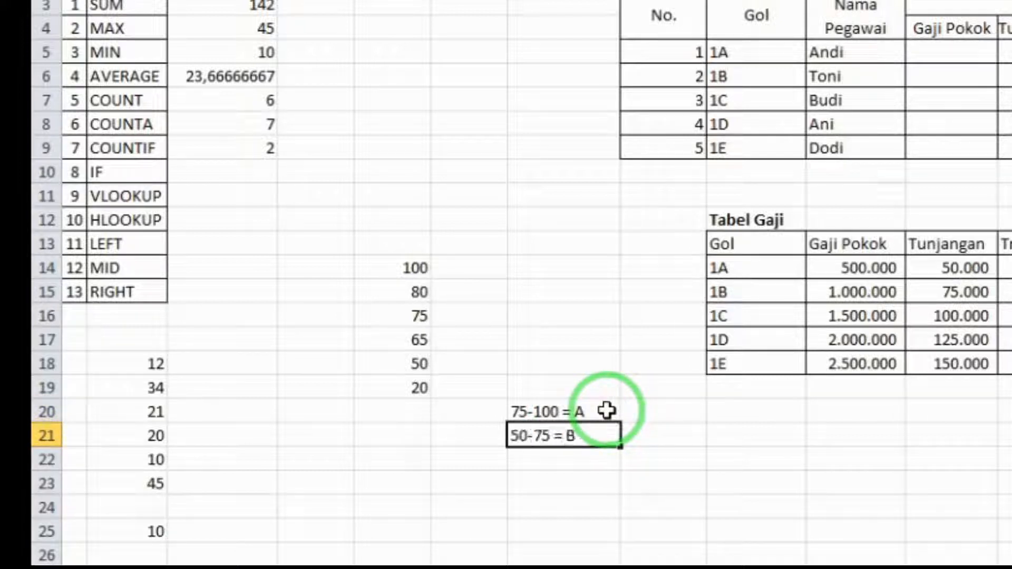
key(Return)
text(30-)
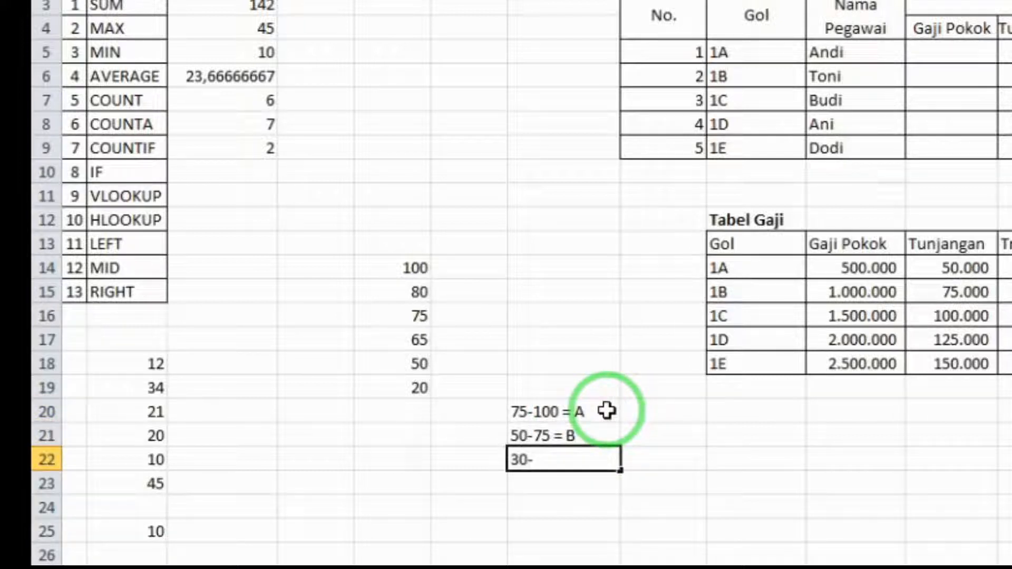
text(40.99)
double_click(552, 435)
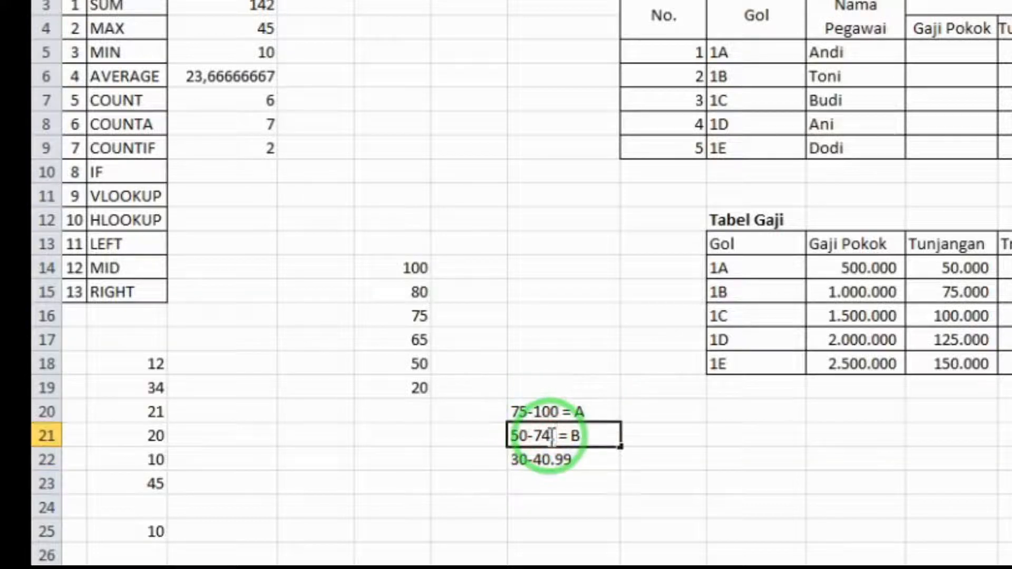
text(.99)
double_click(580, 457)
text(= C)
key(Return)
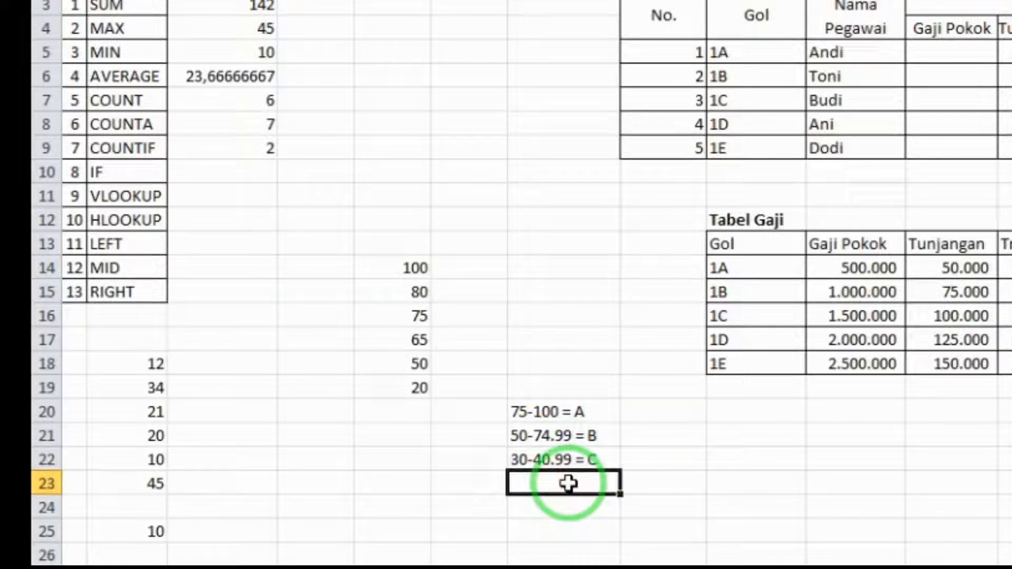
- Add the grade rules "10-29.99 = D" in G23 and "0-9.99 = E" in G24
text(0-)
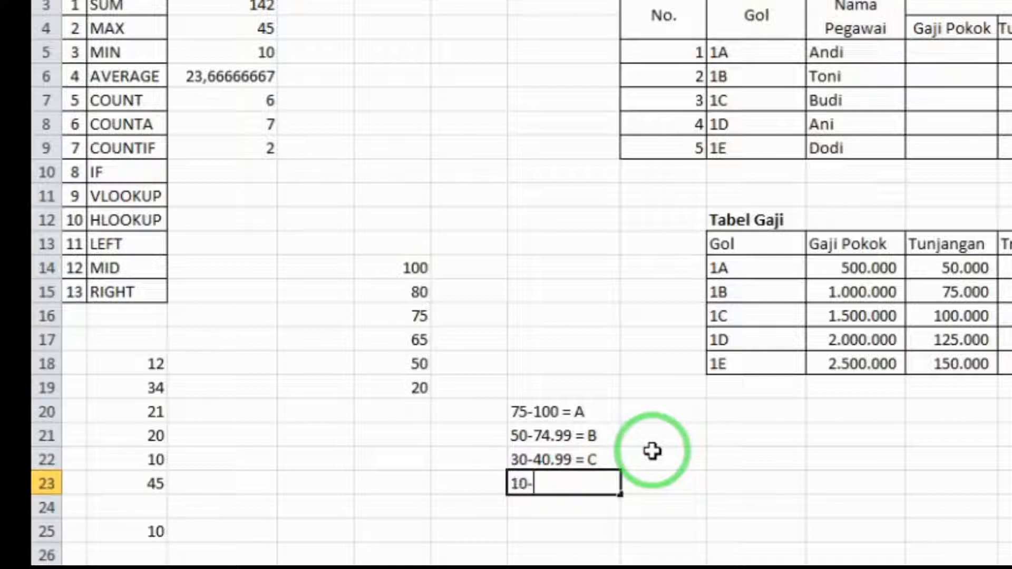
text(29.99 = D)
key(Return)
text(0-9.99 = E)
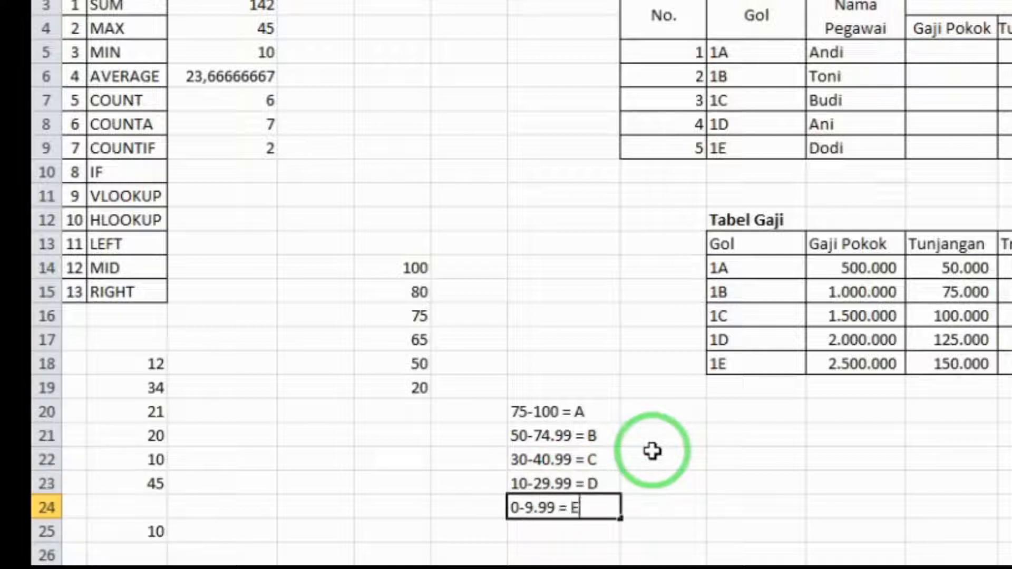
click(702, 503)
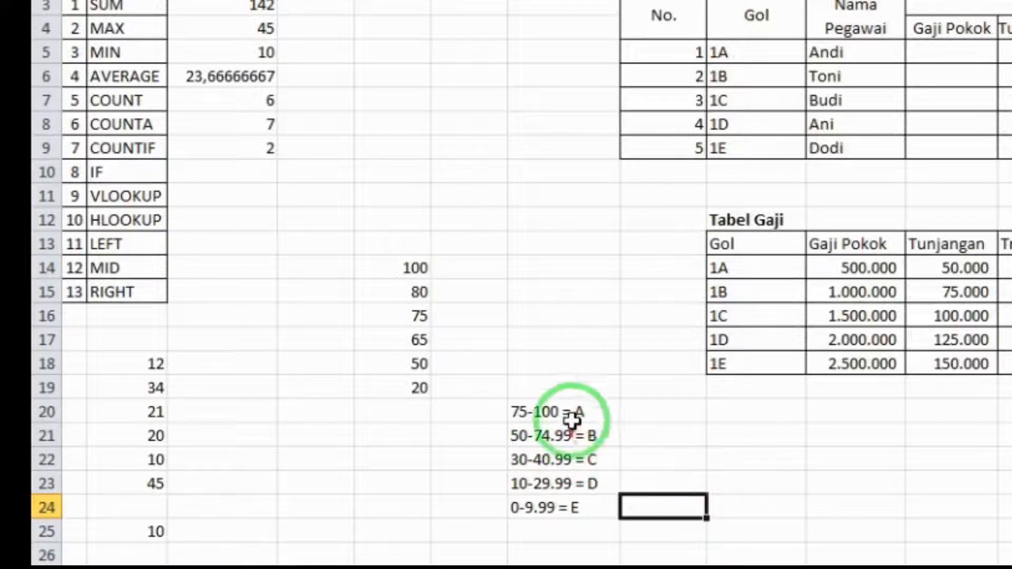
- Apply borders to all cells in E13:F19 and enter the headers "nilai" in E13 and "Grade" in F13
drag(412, 245, 466, 380)
click(356, 1)
click(400, 56)
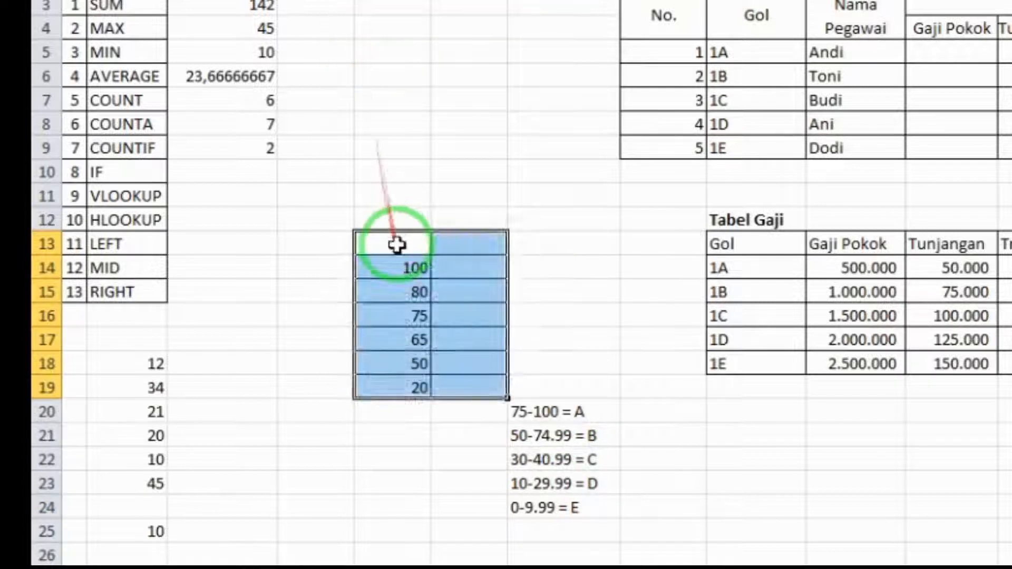
double_click(398, 240)
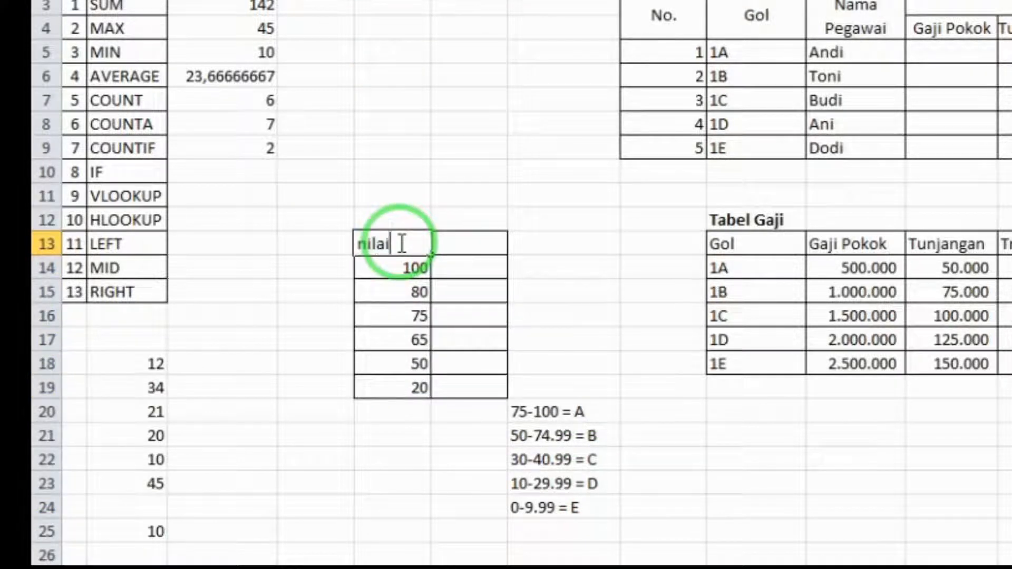
click(482, 246)
text(Grade)
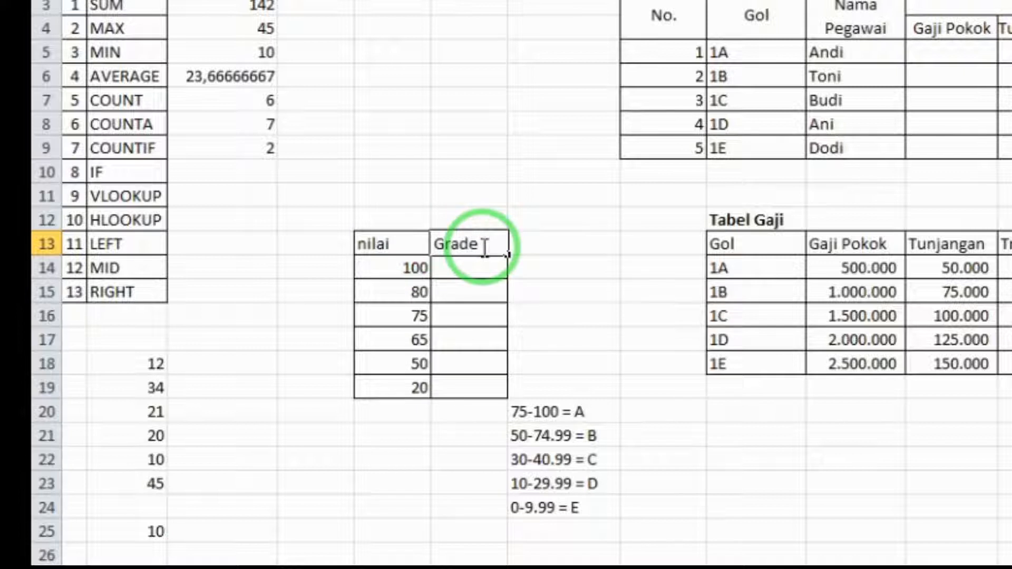
- Begin an IF formula in F14 that tests E14>=75 and returns "A" when true
click(458, 271)
text(=)
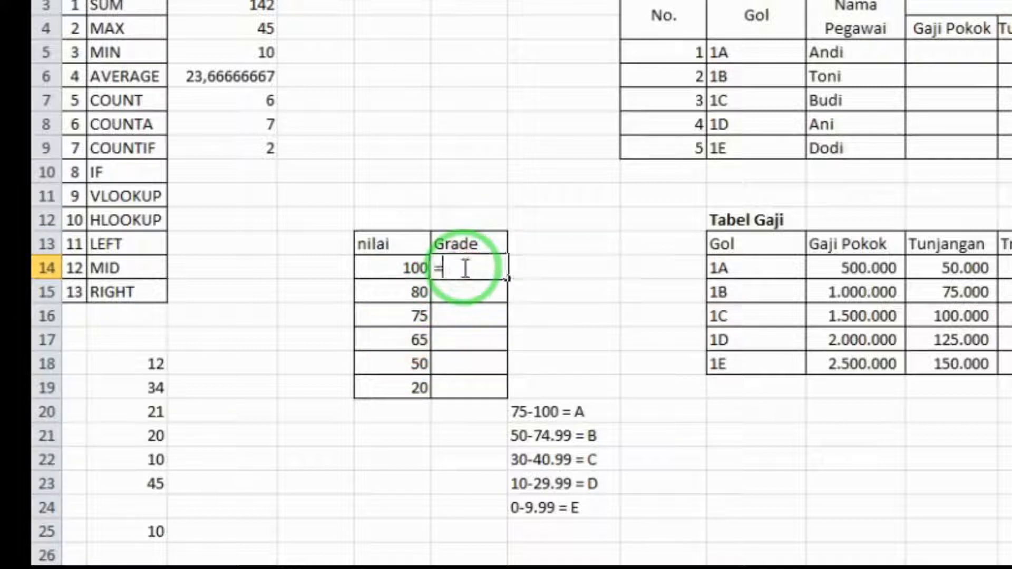
text(IF()
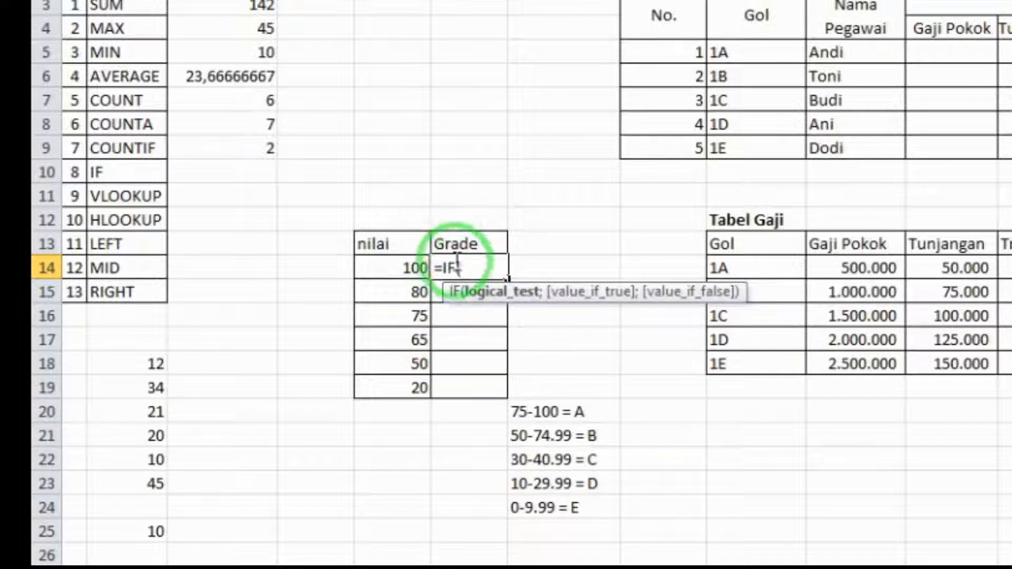
click(410, 263)
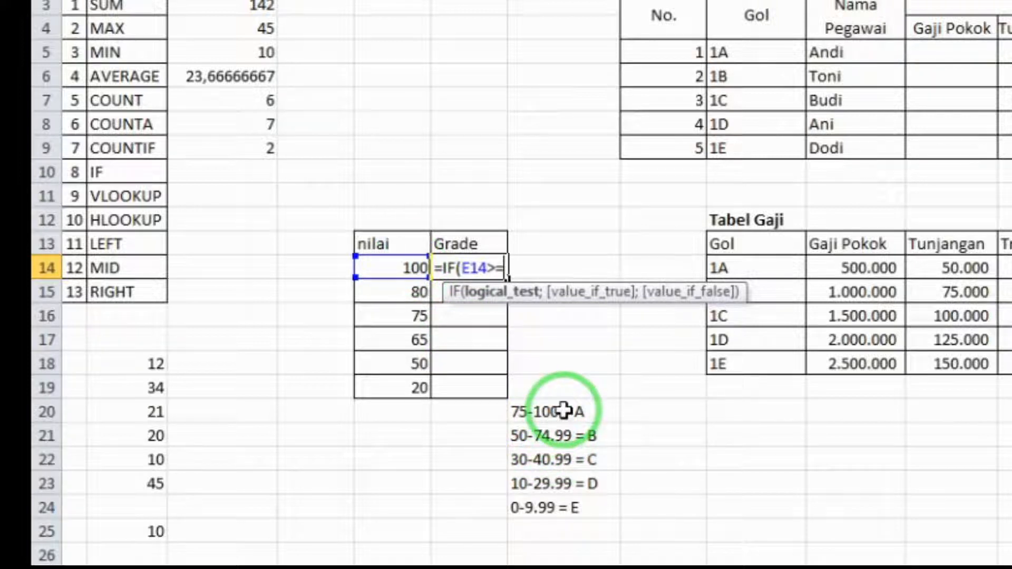
text(;)
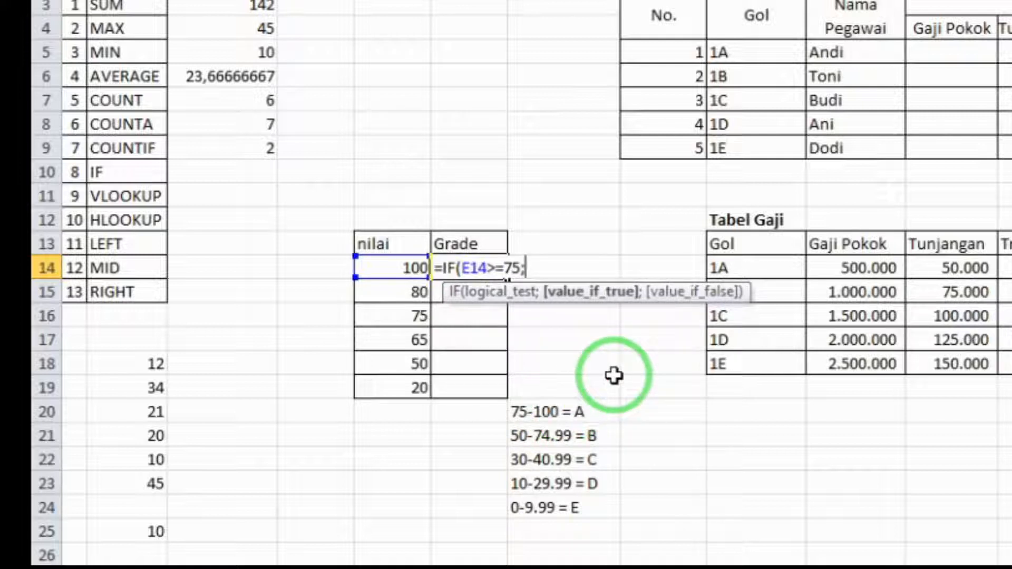
text("A";)
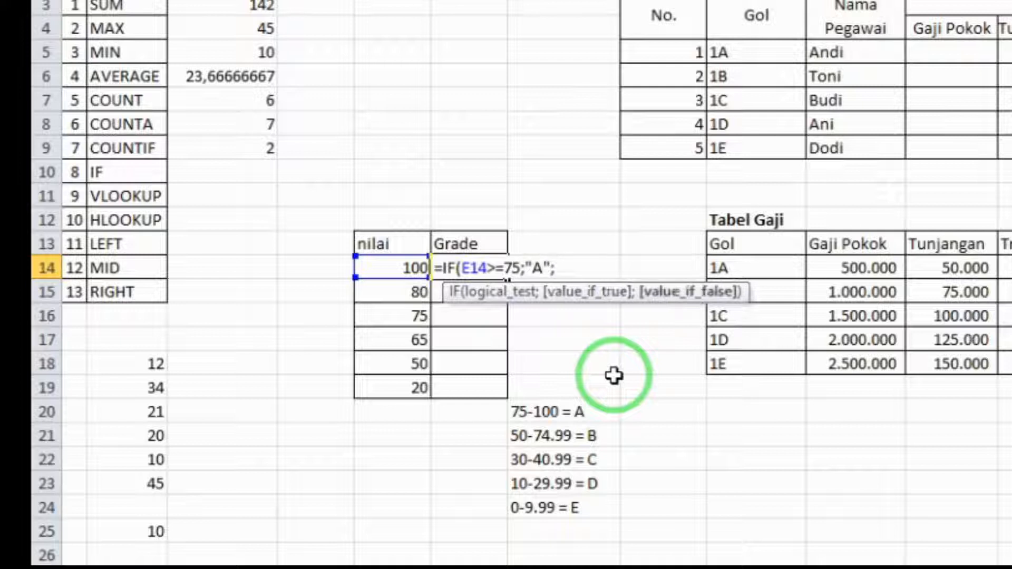
- Nest a copied IF returning "B" for E14>=50 and otherwise 0 in F14, and fill the formula down to F19
click(443, 267)
key(shift+End)
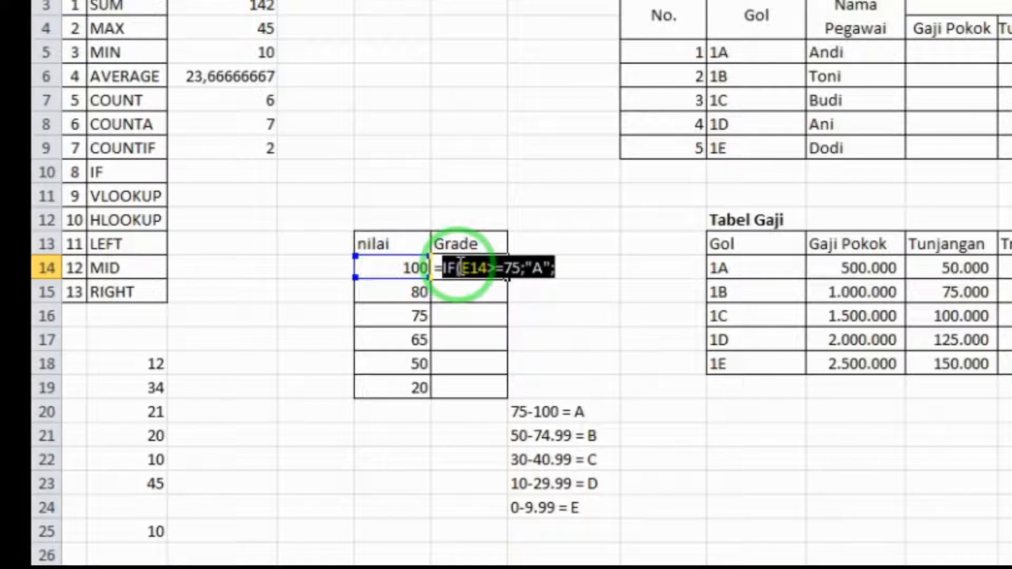
key(ctrl+c)
click(559, 268)
key(ctrl+v)
click(634, 268)
text(50)
key(Right)
key(Right)
text(0))
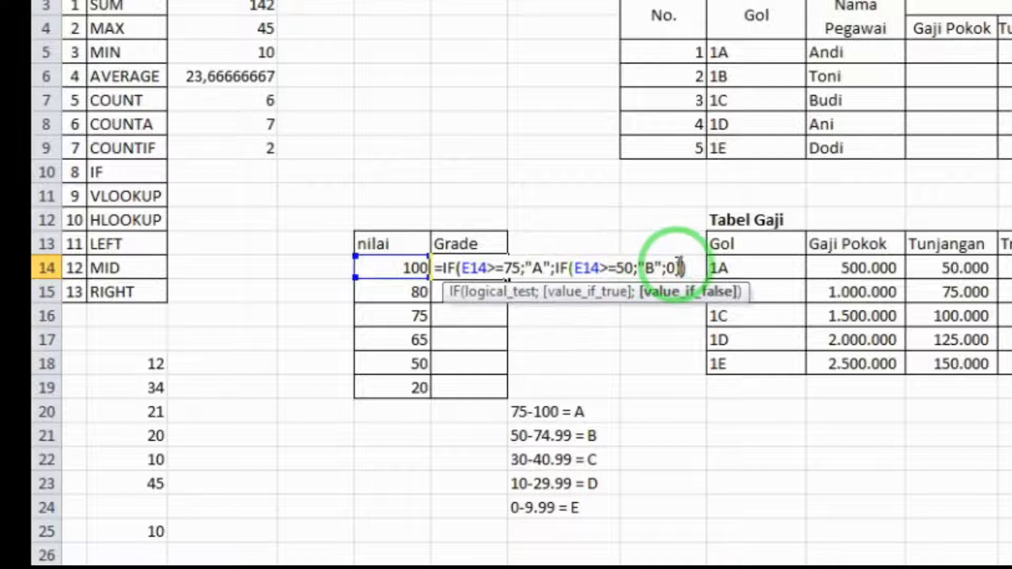
key(Return)
click(497, 266)
drag(507, 279, 499, 400)
- Reopen the F14 formula and replace its final 0 with a nested IF returning "C" for E14>=30
double_click(464, 273)
click(672, 268)
key(ctrl+v)
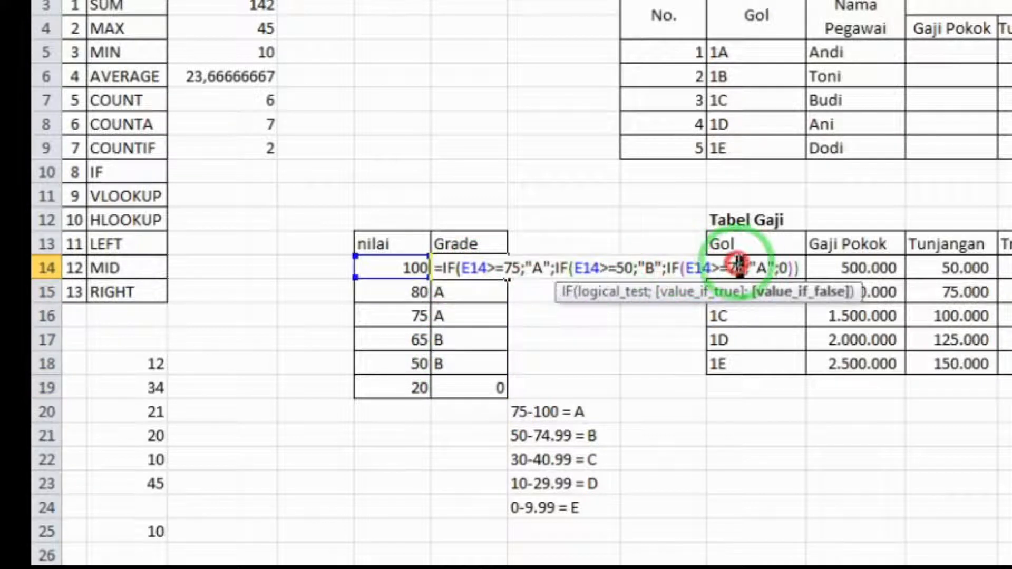
double_click(739, 268)
text(30)
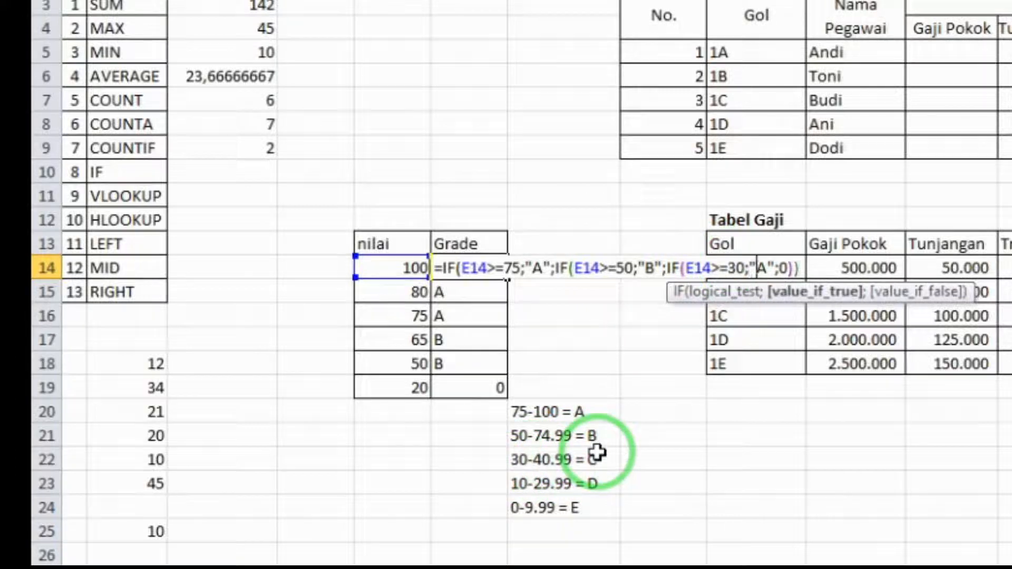
- Nest another copied IF in the F14 formula that returns "D" for E14>=10
key(ctrl+v)
double_click(845, 268)
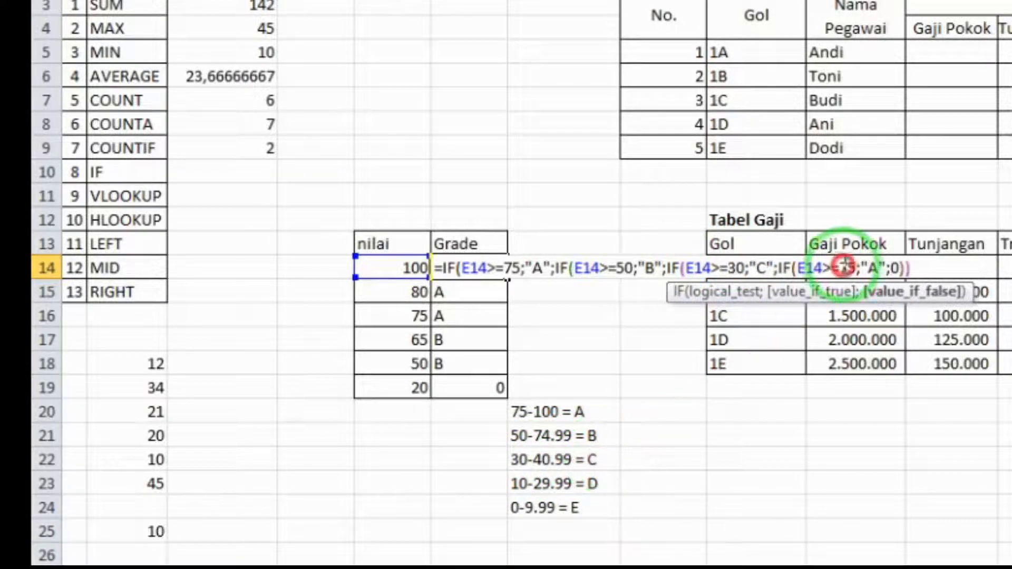
text(10)
double_click(870, 267)
text(D)
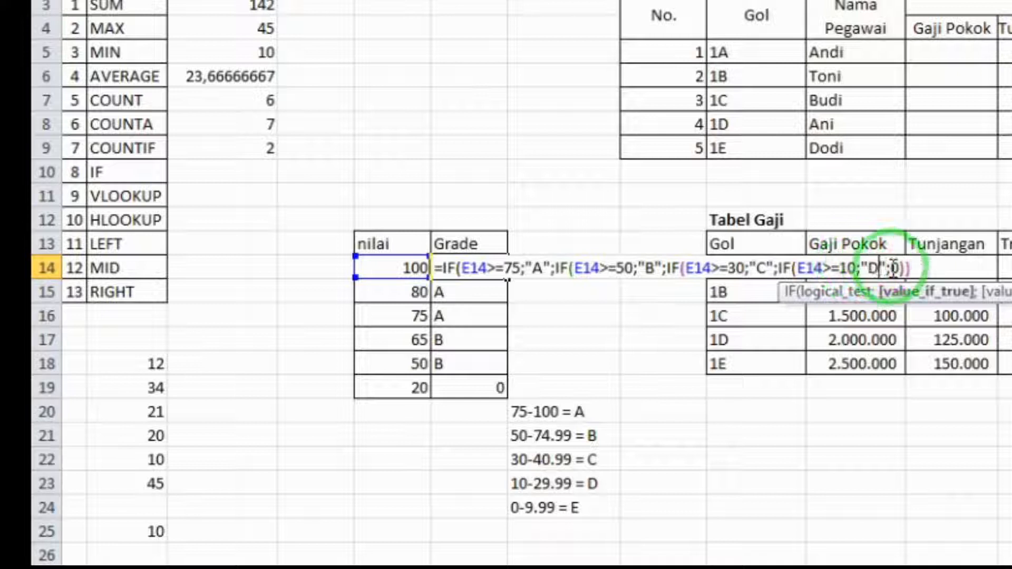
- Nest another copied IF in the F14 formula that returns "E" for E14>=0 and otherwise 0
click(890, 268)
key(ctrl+v)
double_click(959, 267)
text(0)
double_click(979, 268)
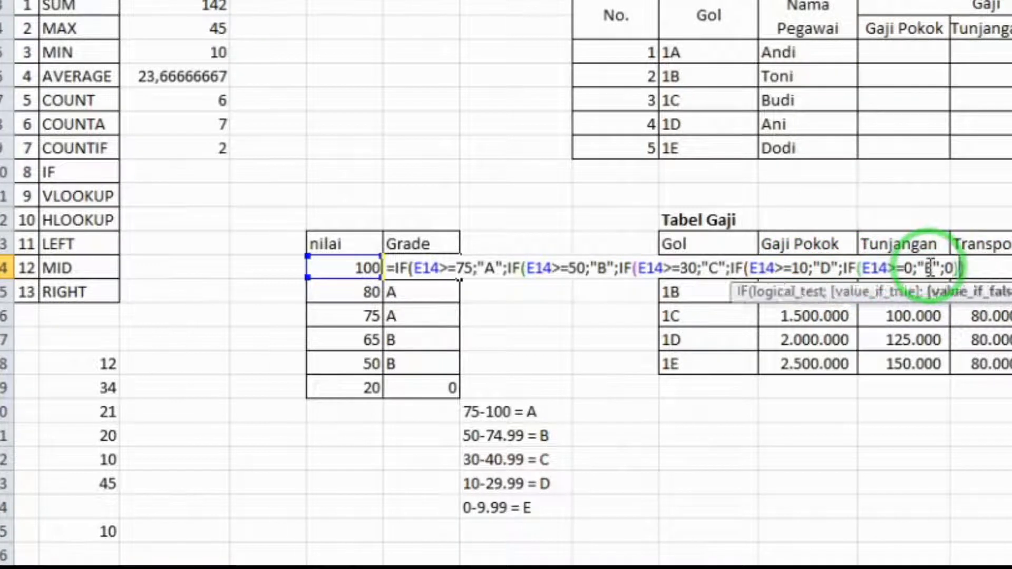
click(963, 269)
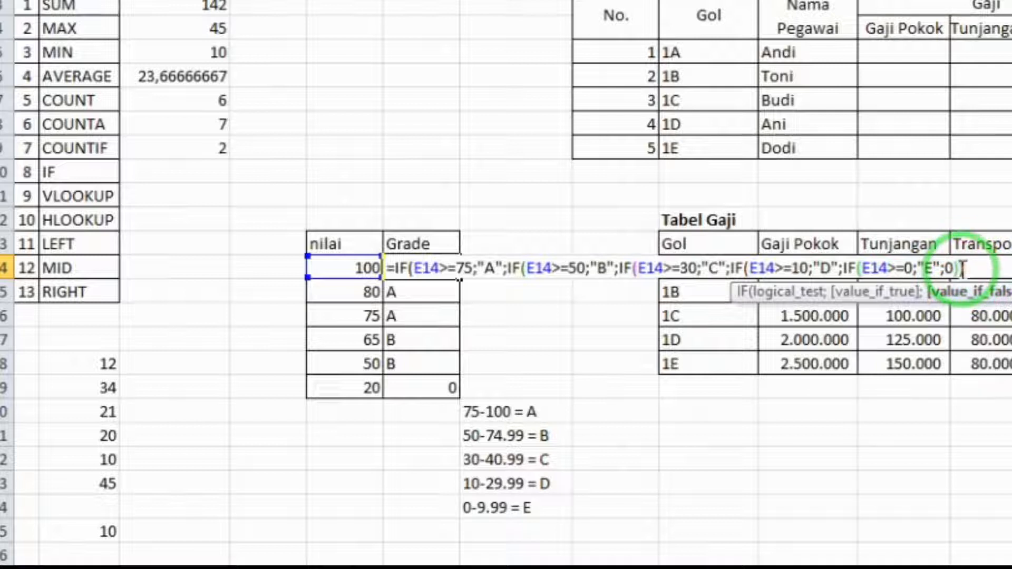
- Close the nested IF formula in F14 with five closing parentheses, enter it, and fill it down to F19
text()))
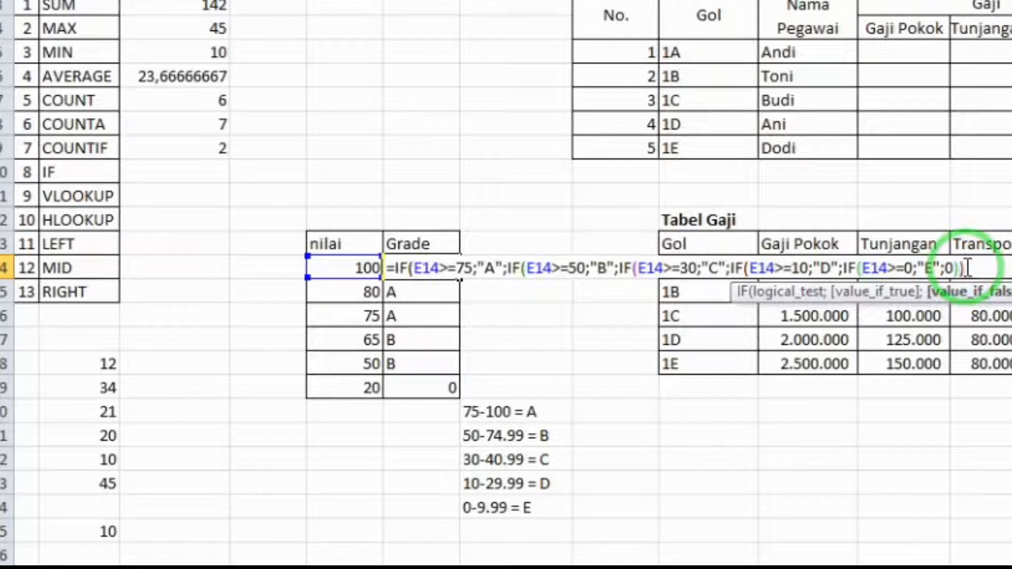
text())
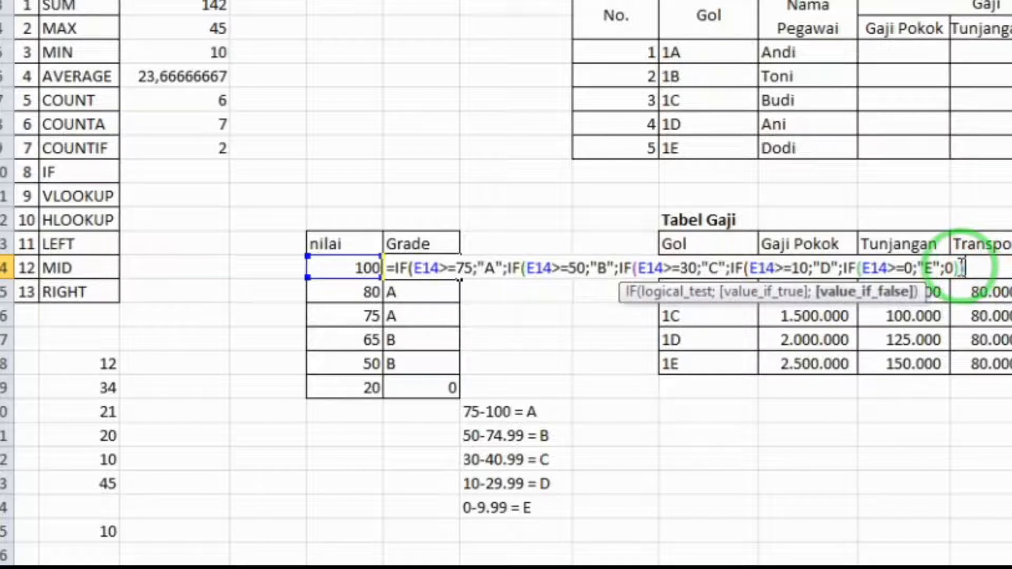
key(BackSpace)
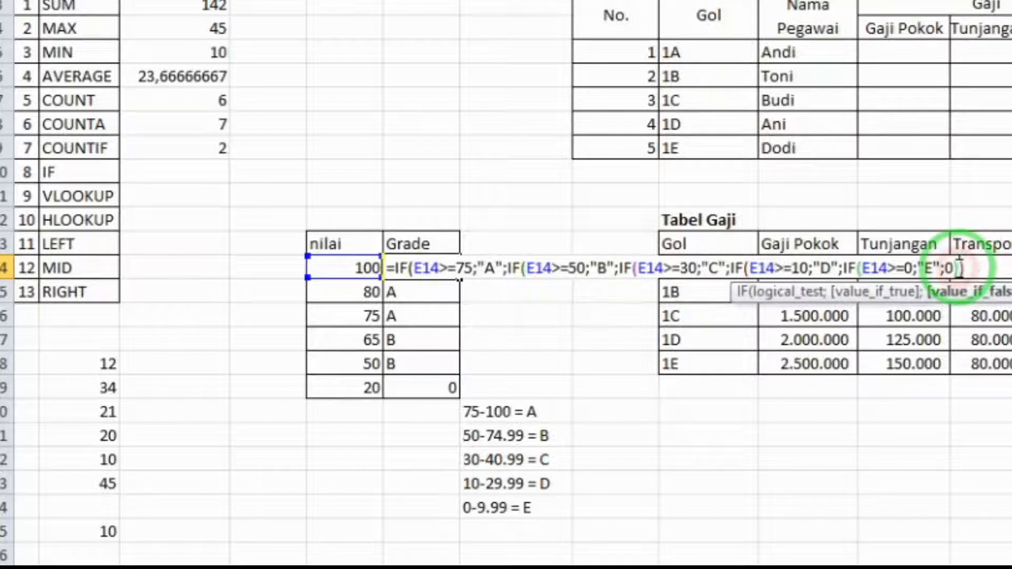
text())
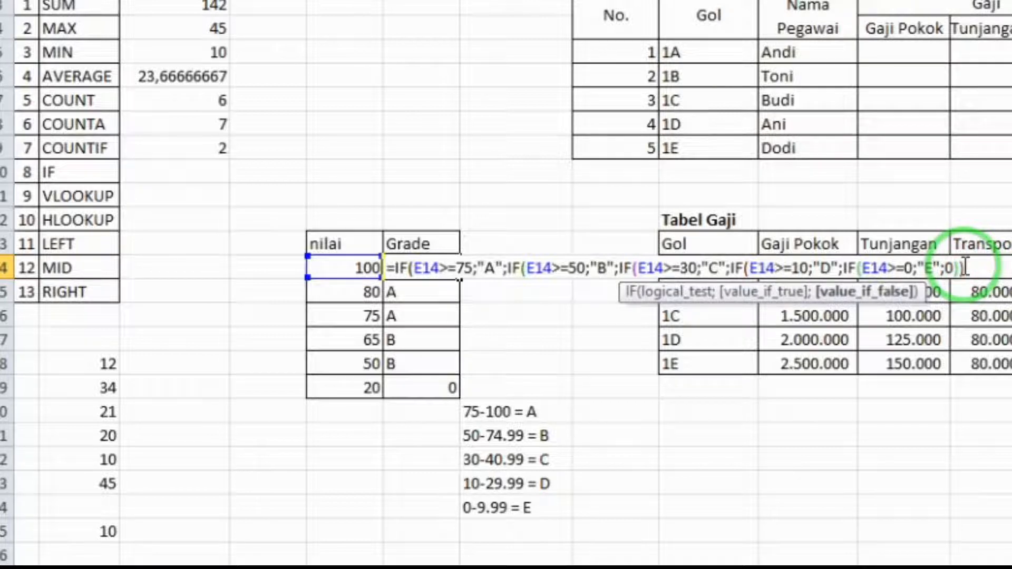
text())
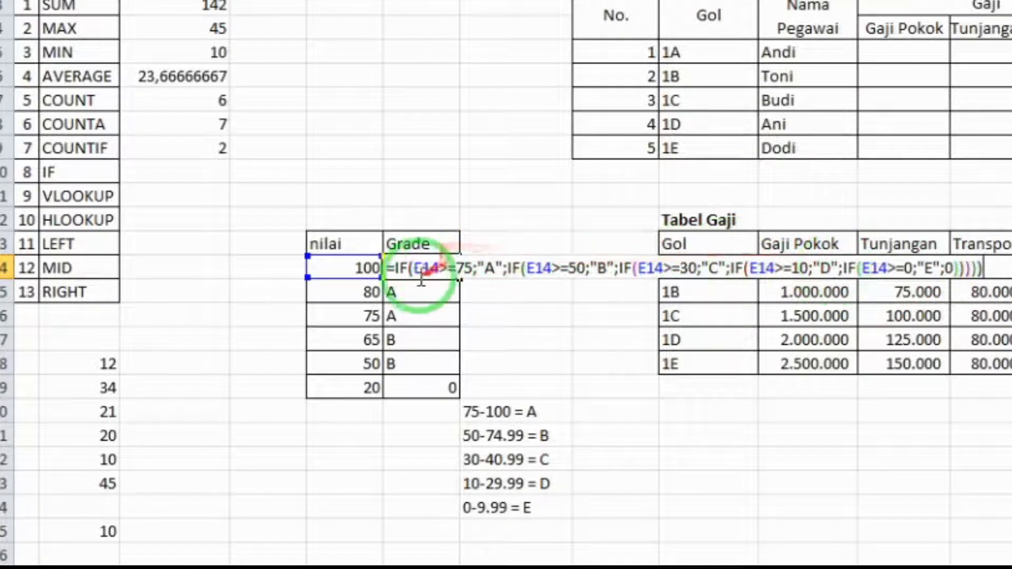
key(Return)
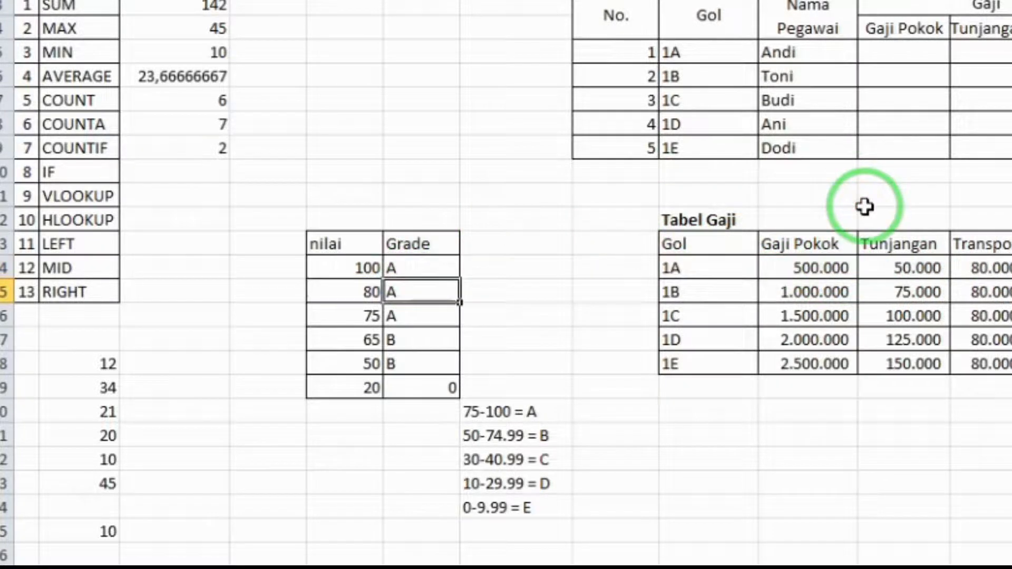
click(436, 268)
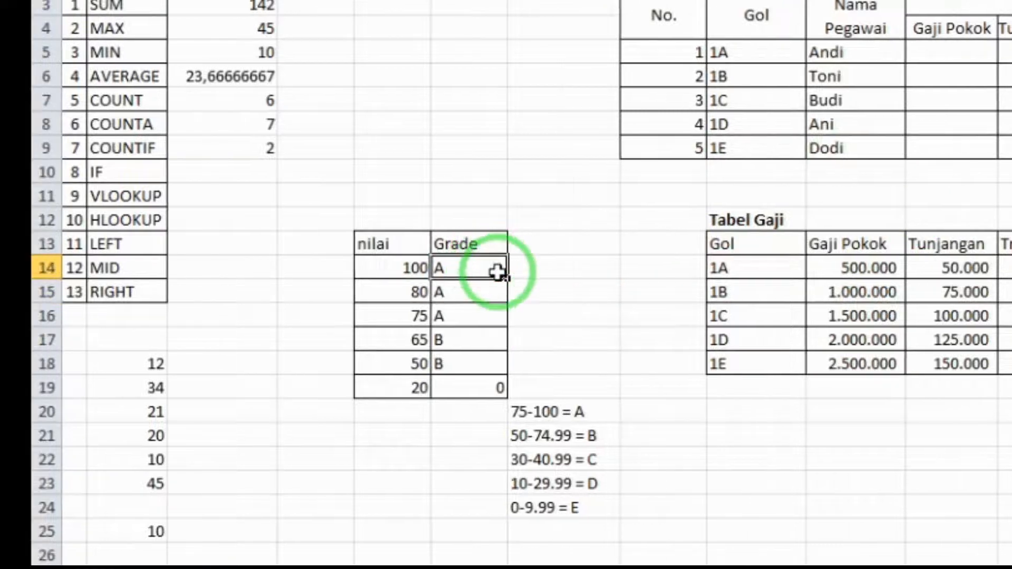
drag(511, 278, 500, 389)
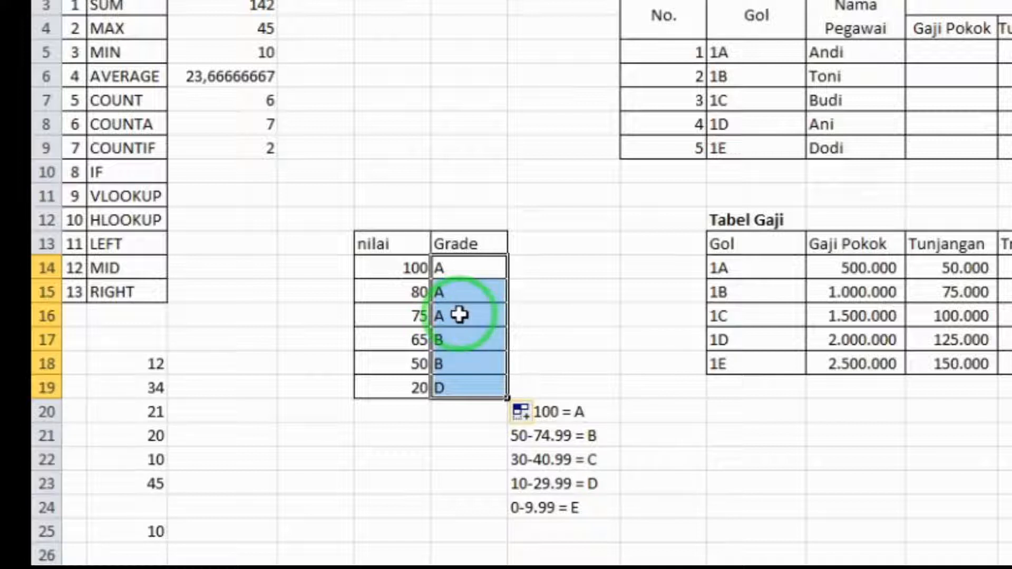
- Move the grade range notes from G20:G24 to H20:H24
click(569, 420)
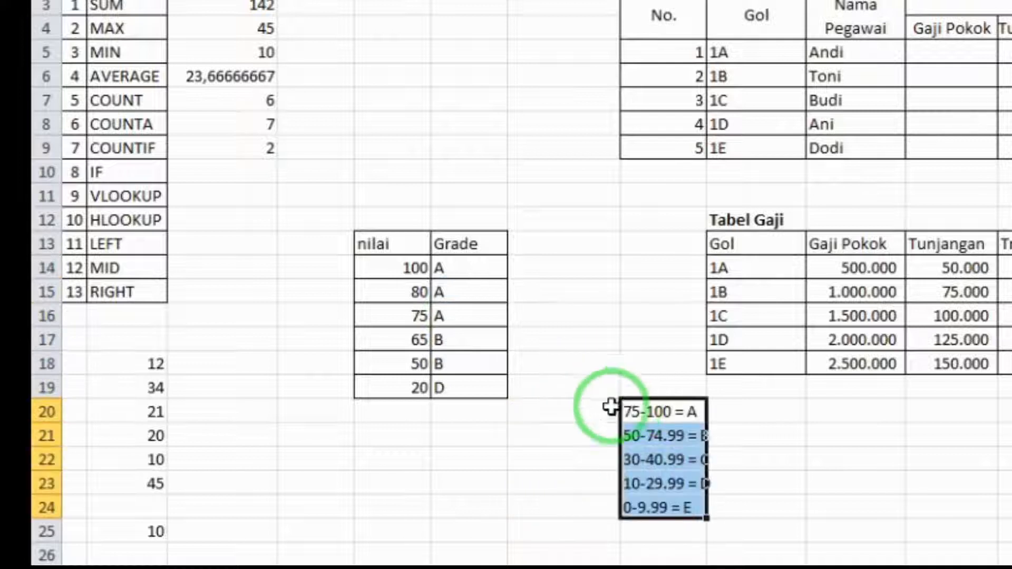
click(550, 463)
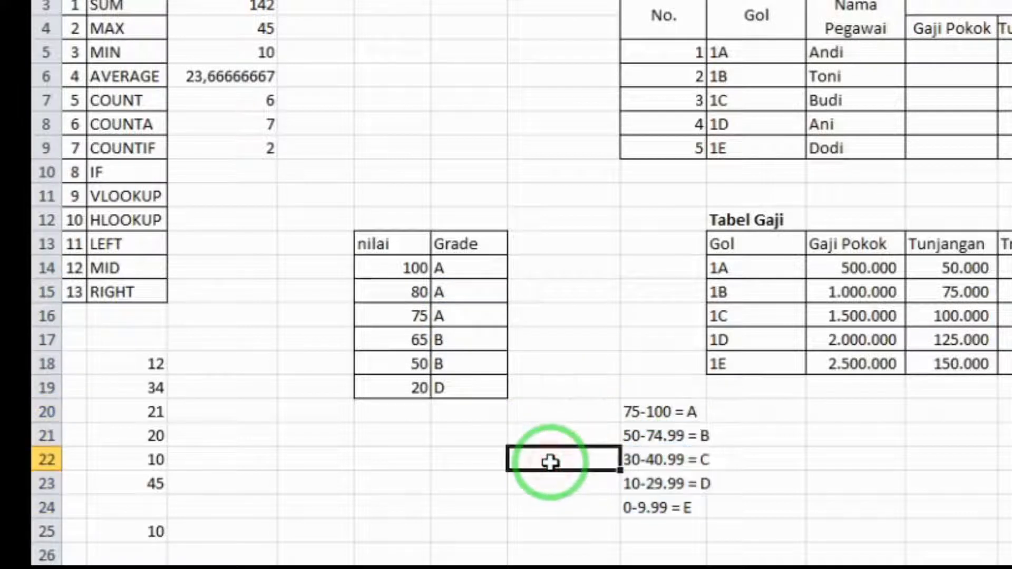
click(607, 346)
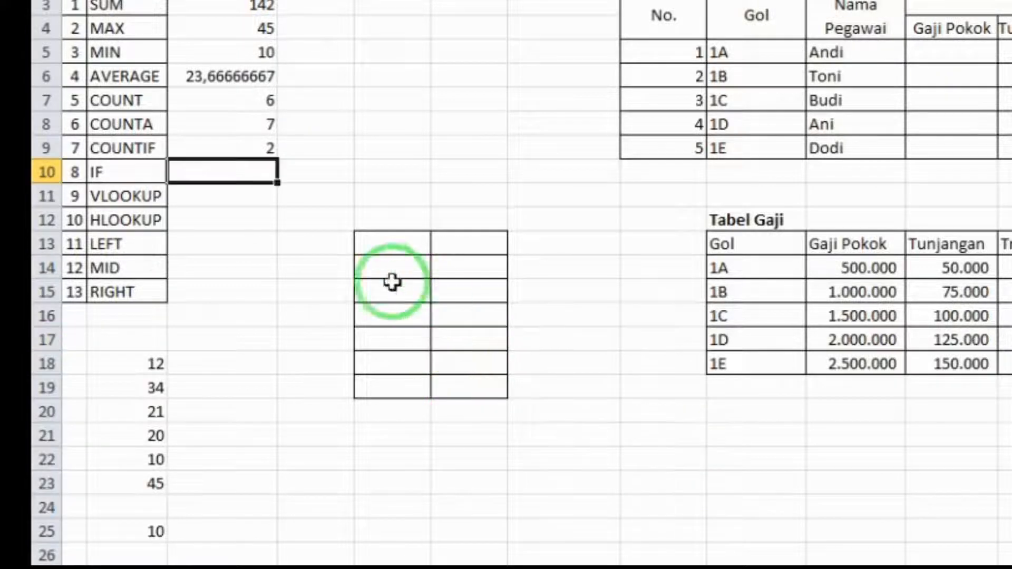
- Auto-fit the widths of columns L and M so their salary table headings fit
click(145, 199)
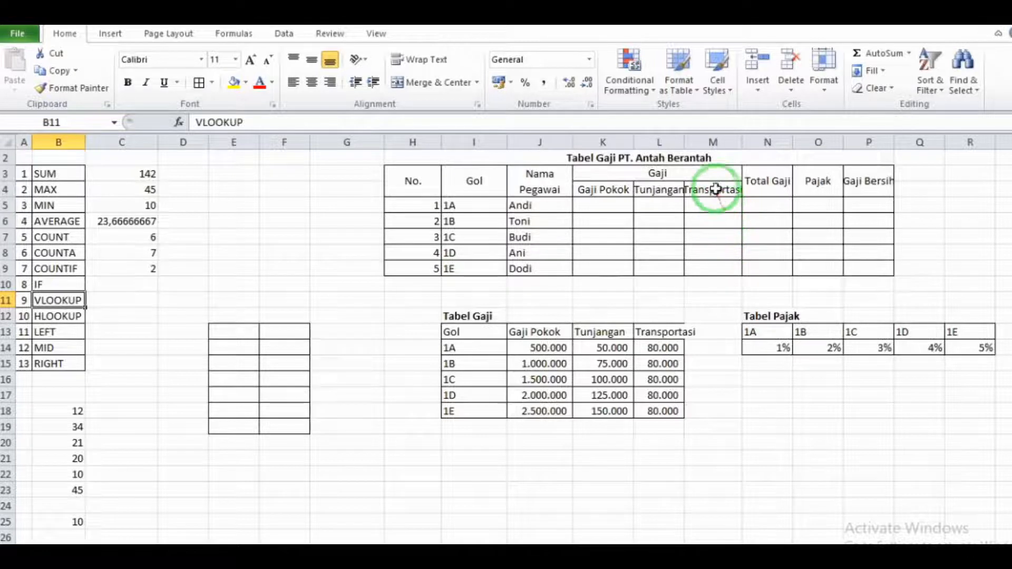
double_click(686, 146)
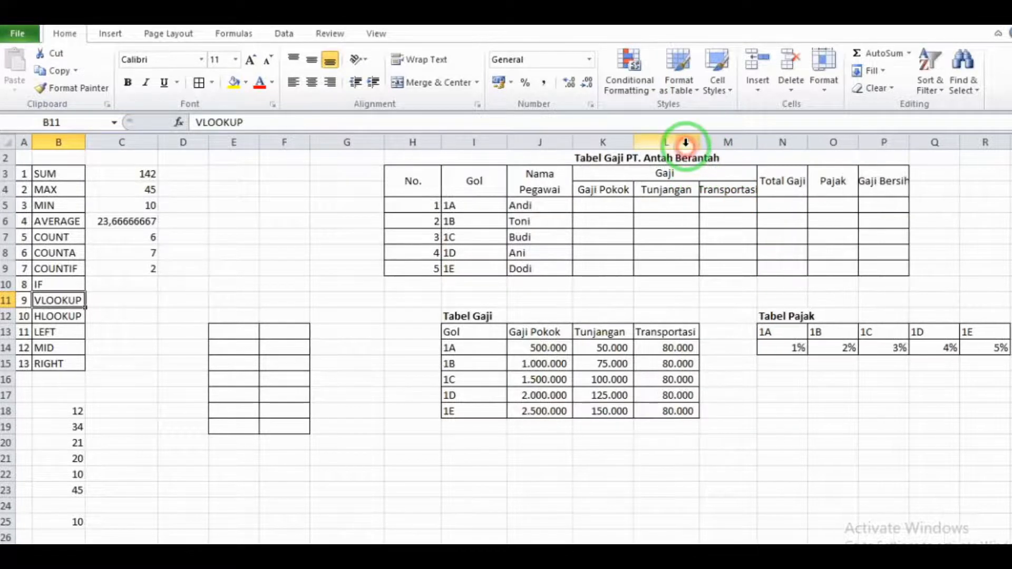
double_click(760, 147)
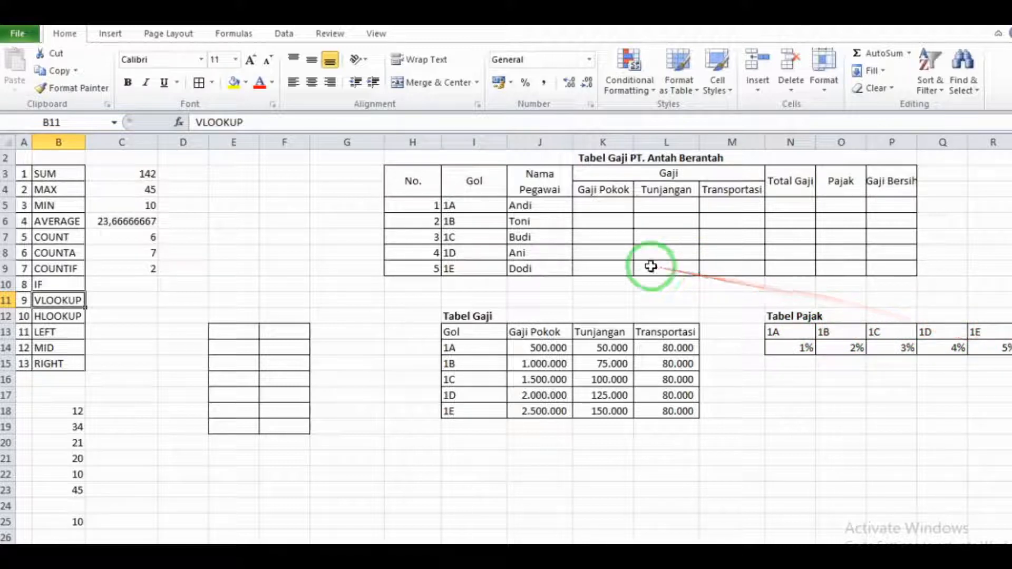
- Enter =VLOOKUP(I5;I14:L18;2) in K5 for Gaji Pokok and fill the formula down to K9
click(598, 204)
text(=)
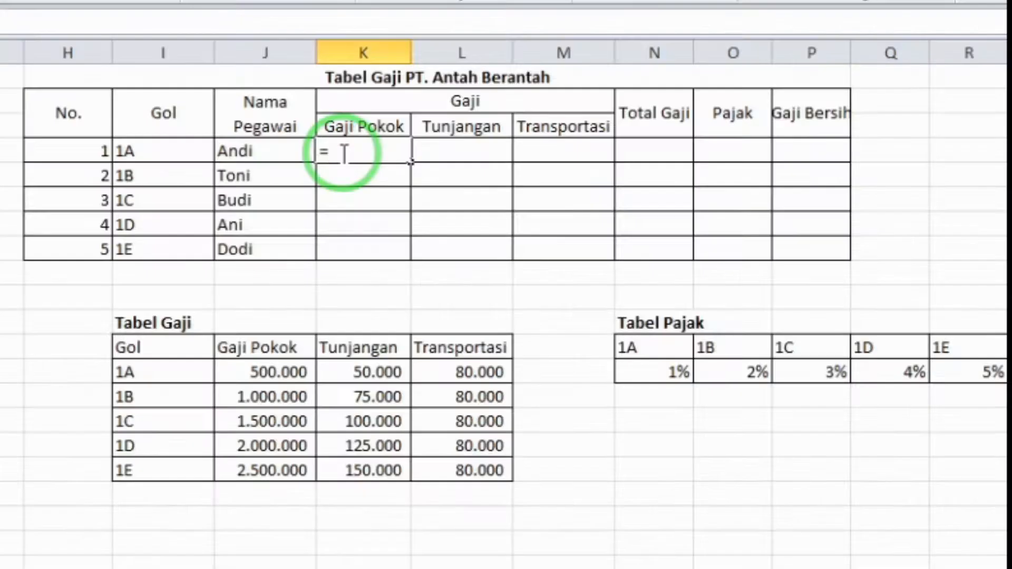
text(vl)
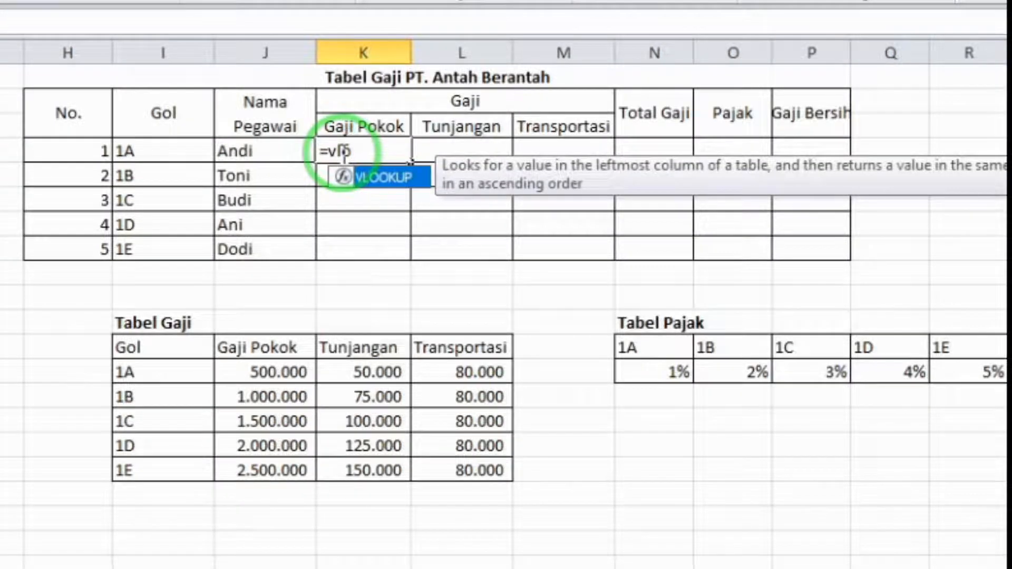
text(o)
key(Tab)
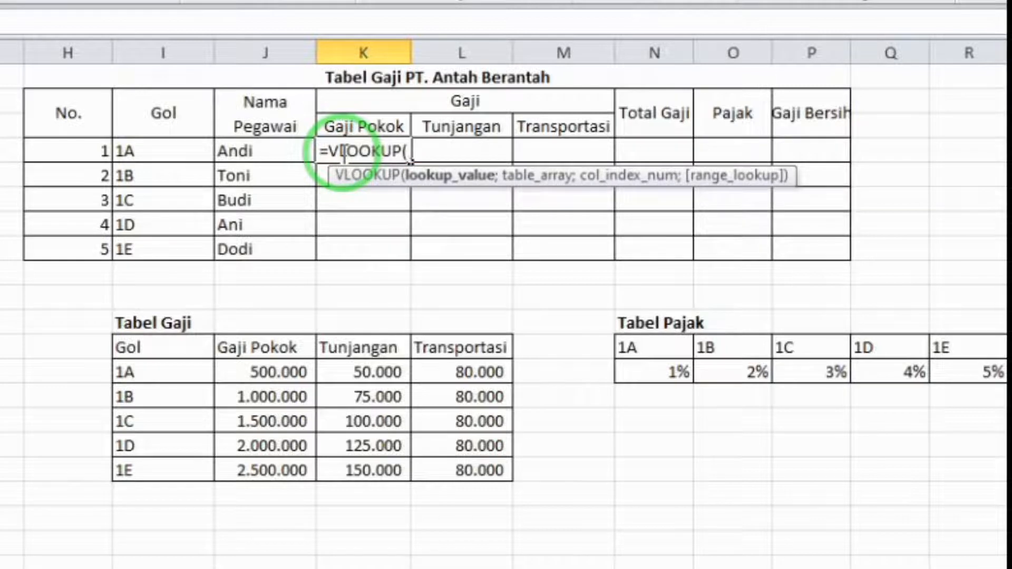
click(143, 152)
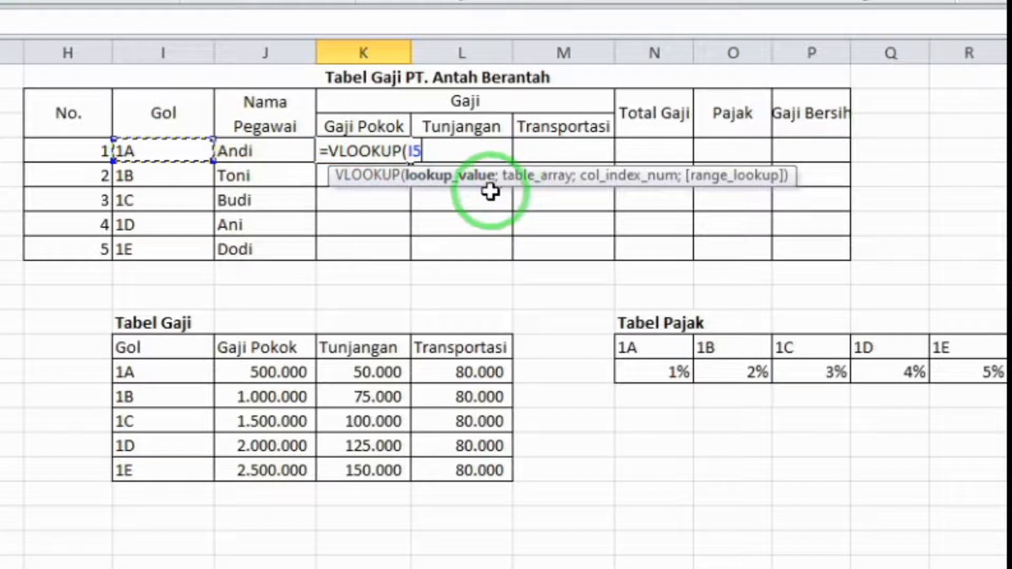
text(;)
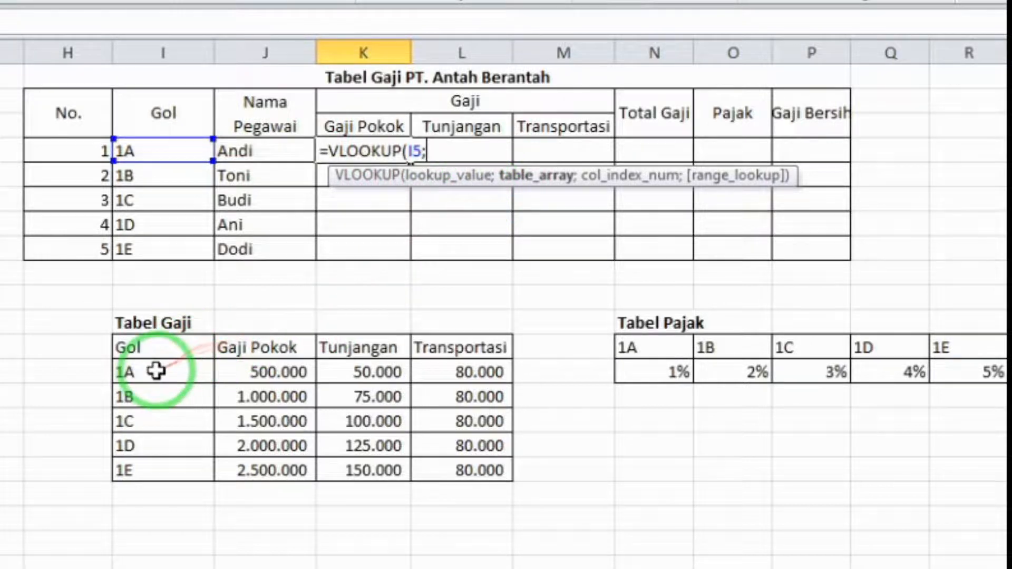
drag(155, 372, 454, 465)
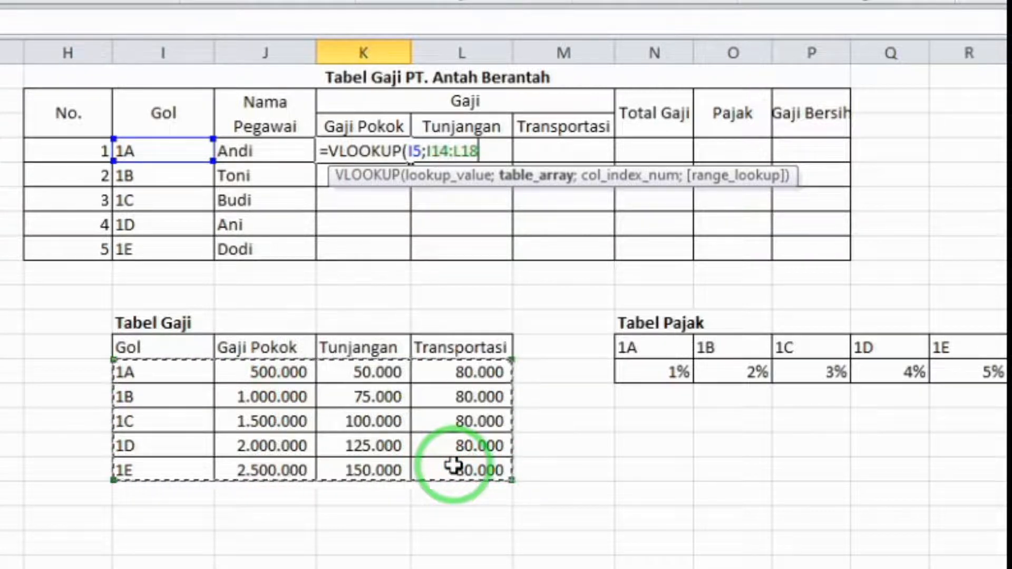
text(;2)
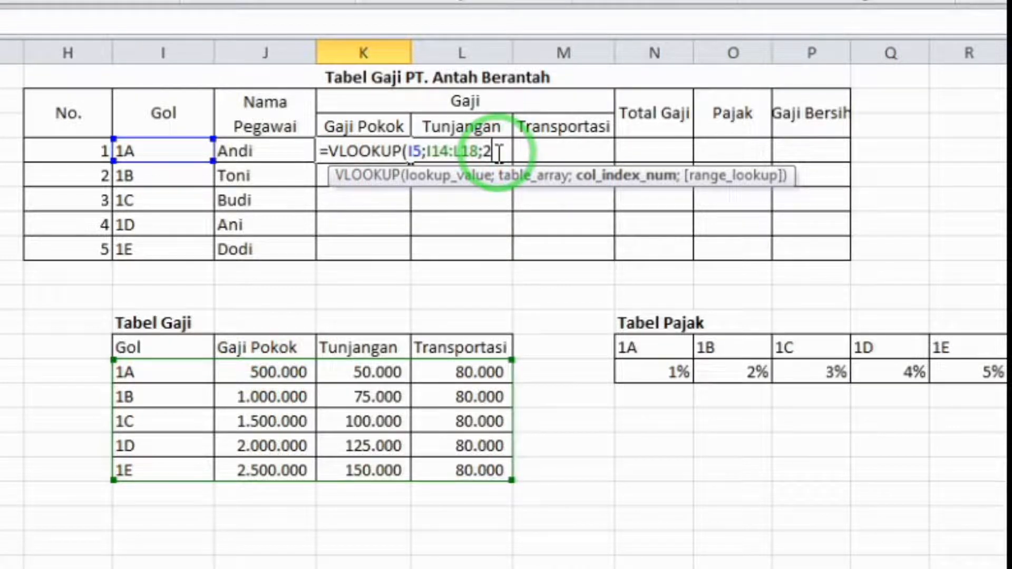
key(Return)
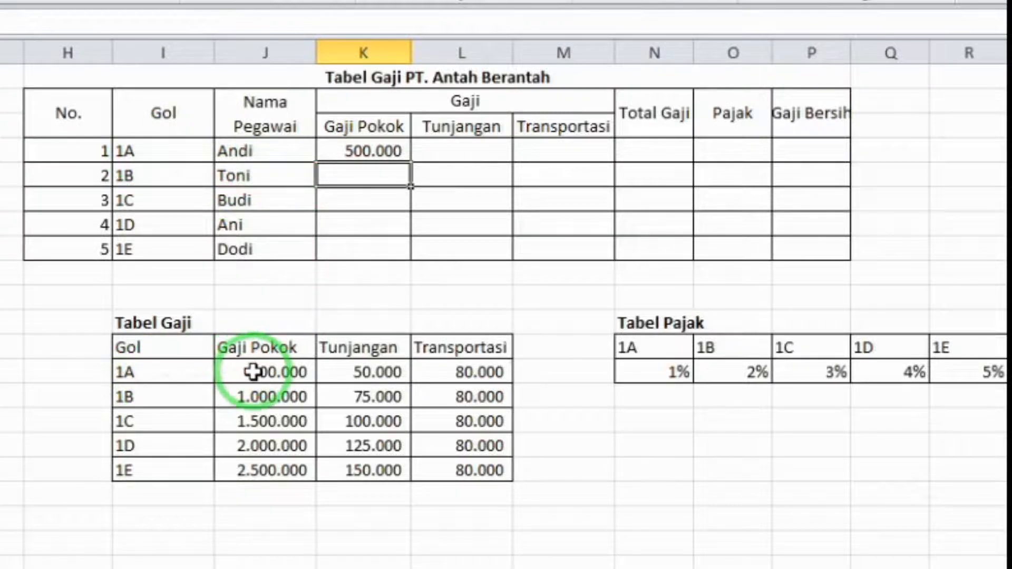
click(368, 153)
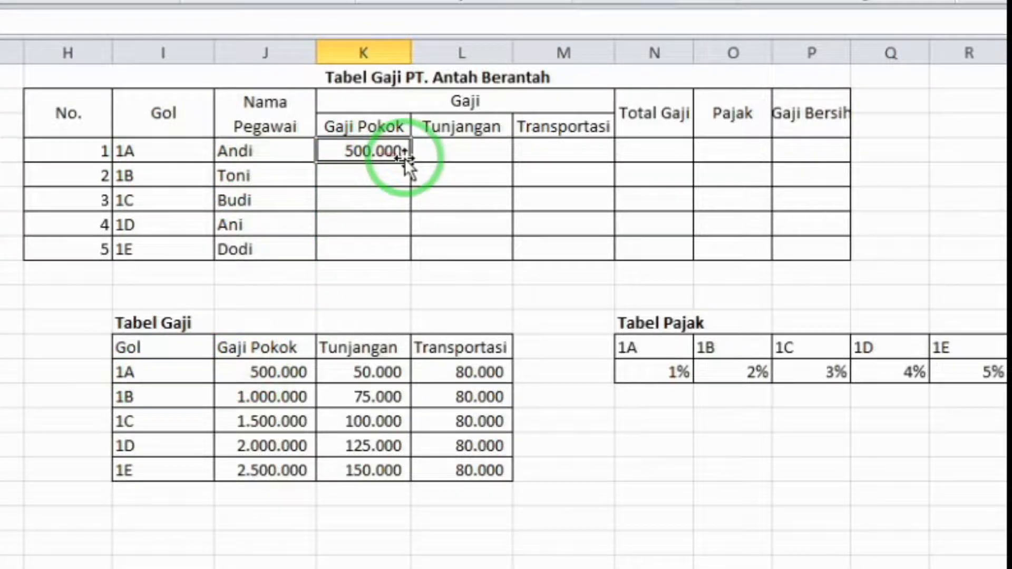
drag(409, 164, 407, 252)
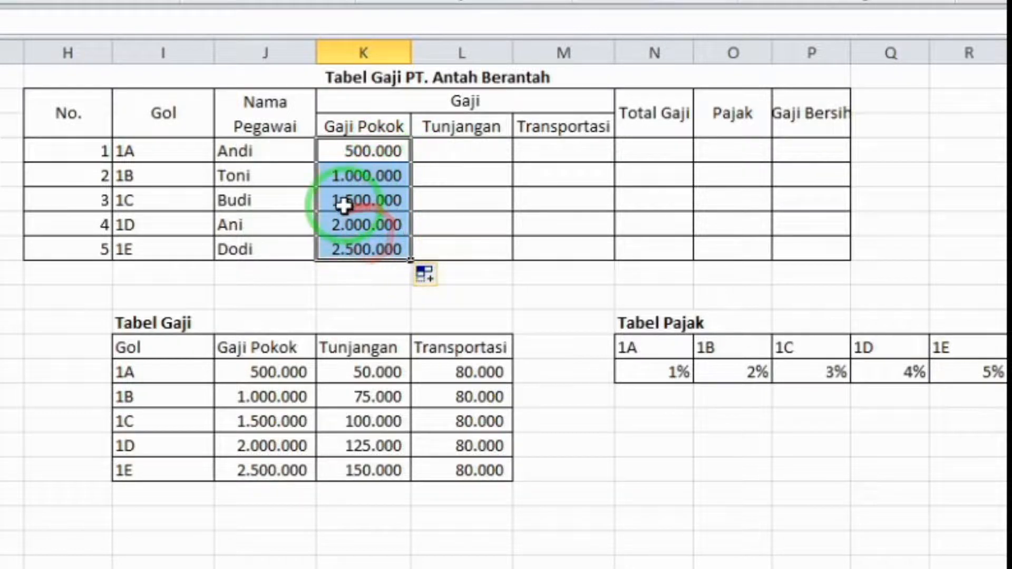
- Enter a VLOOKUP of I5 in I14:L18 with column index 3 in L5 for Tunjangan, and fill it down to L9
click(446, 154)
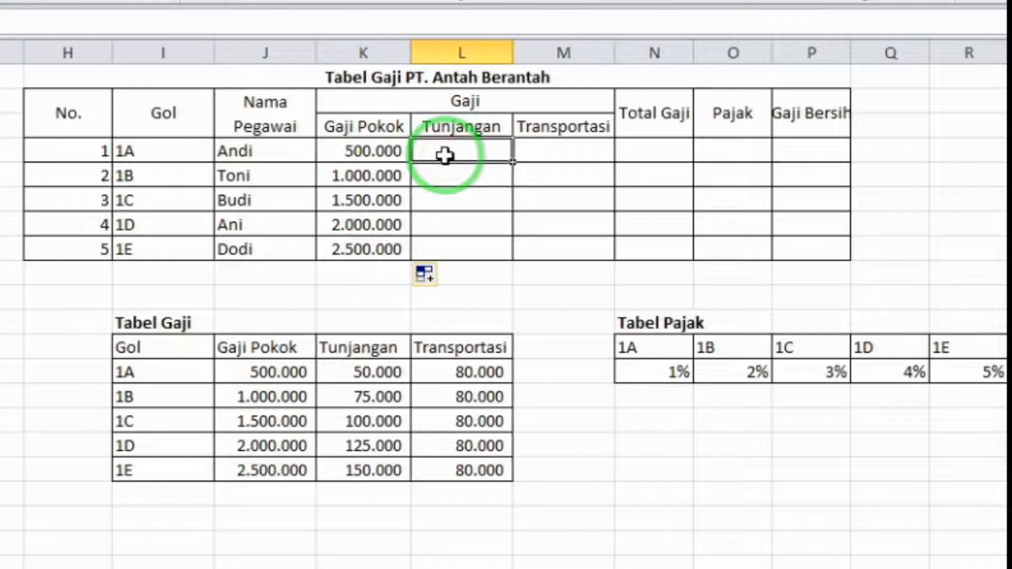
text(=VLOOKUP()
click(164, 151)
text(;)
drag(158, 372, 443, 466)
text(;3))
key(Return)
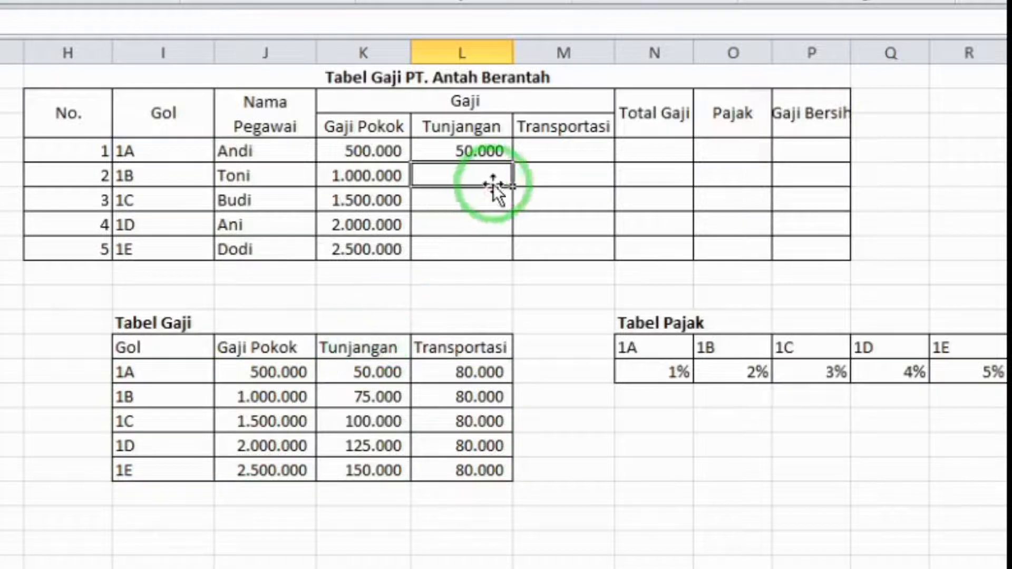
click(490, 153)
drag(513, 163, 513, 262)
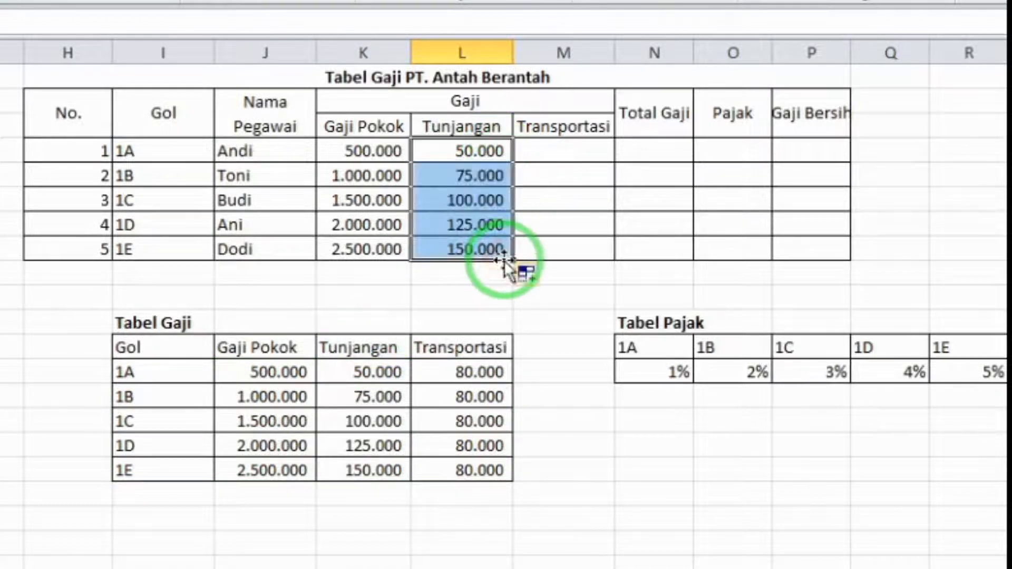
- Enter a VLOOKUP of I5 in I14:L18 with column index 4 in M5 for Transportasi, and fill it down to M9
click(562, 151)
text(=vlookup()
click(169, 153)
text(;)
click(177, 371)
drag(177, 370, 443, 469)
text(;4))
key(Return)
click(606, 155)
drag(615, 163, 615, 262)
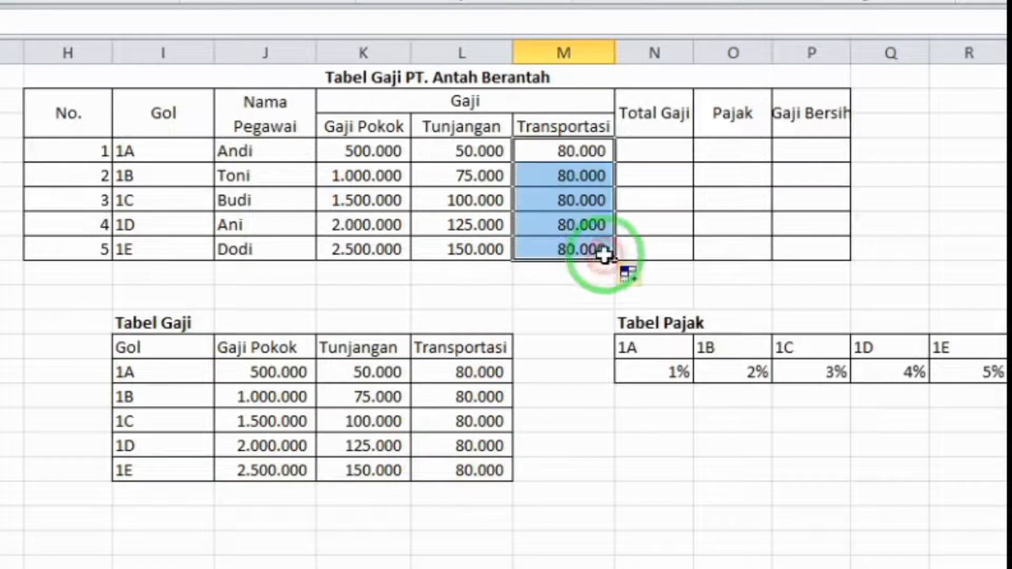
click(537, 394)
click(623, 489)
click(785, 217)
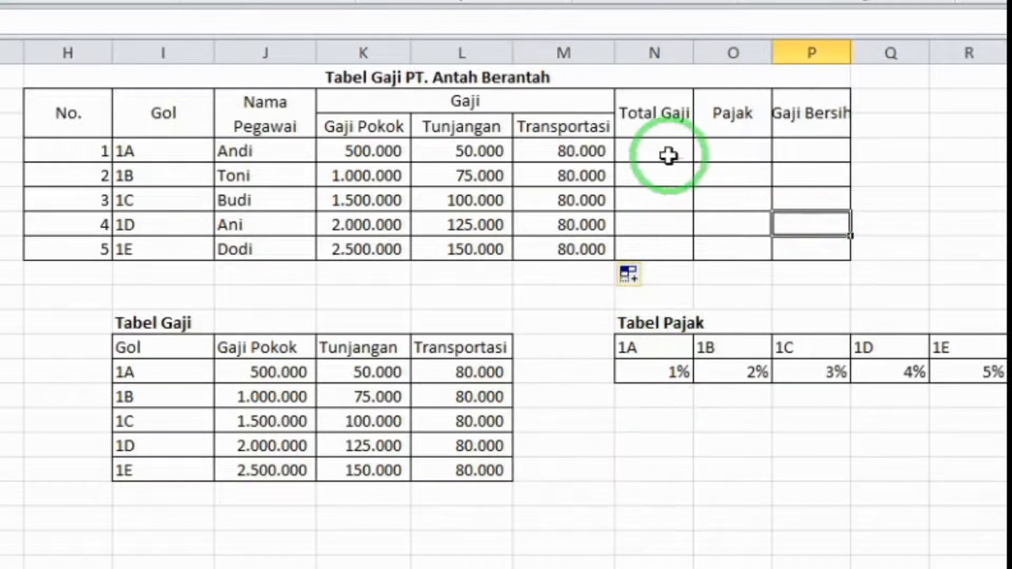
- Enter =SUM(K5:M5) in N5 as the first employee's Total Gaji
click(666, 155)
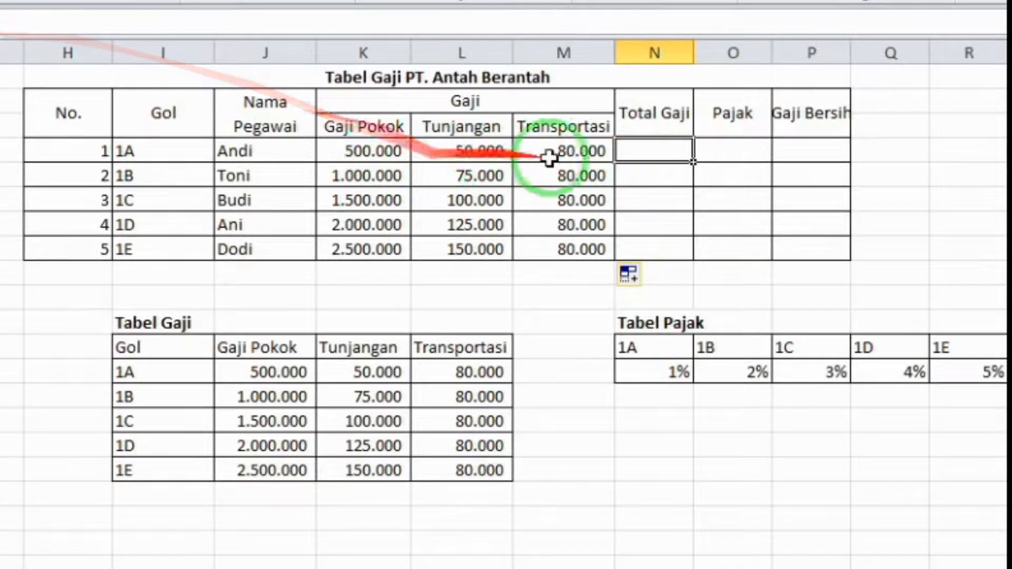
text(=)
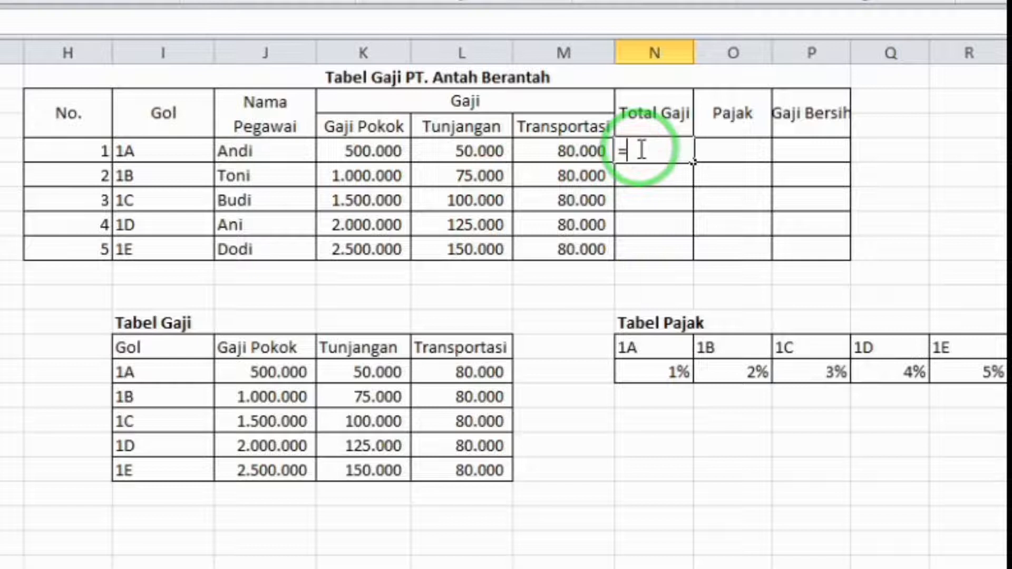
text(sum)
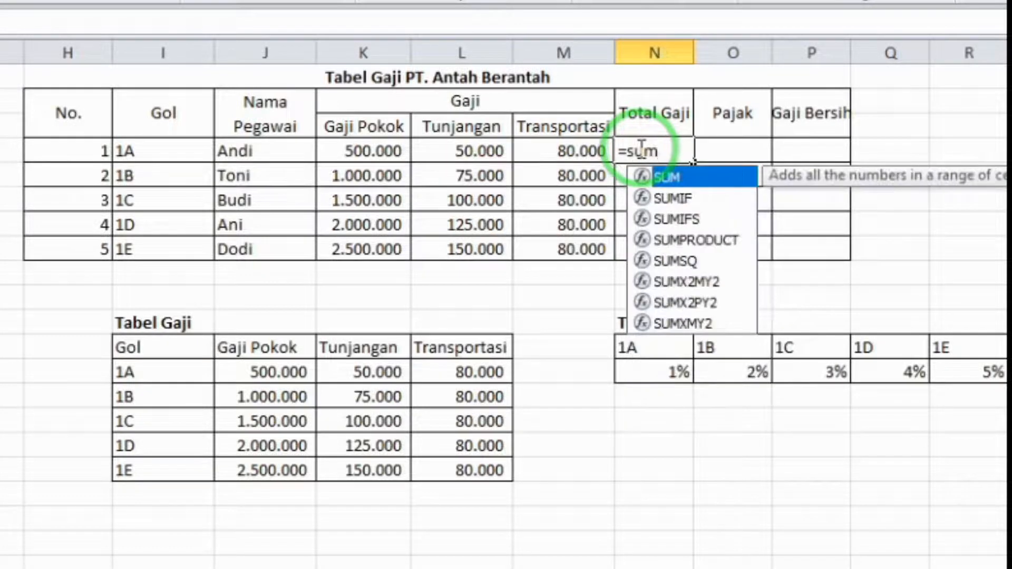
key(Tab)
click(386, 154)
drag(386, 153, 542, 154)
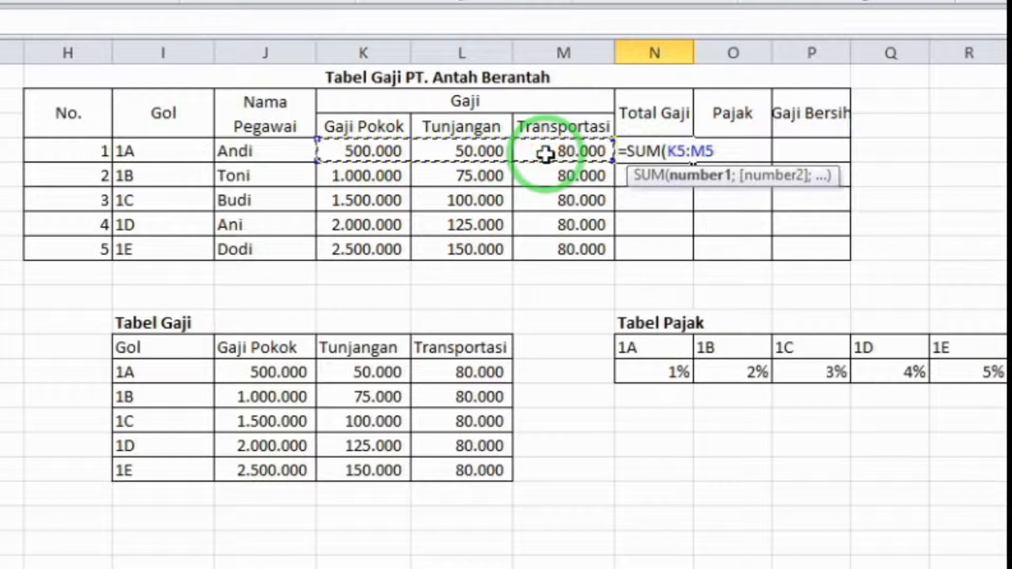
text())
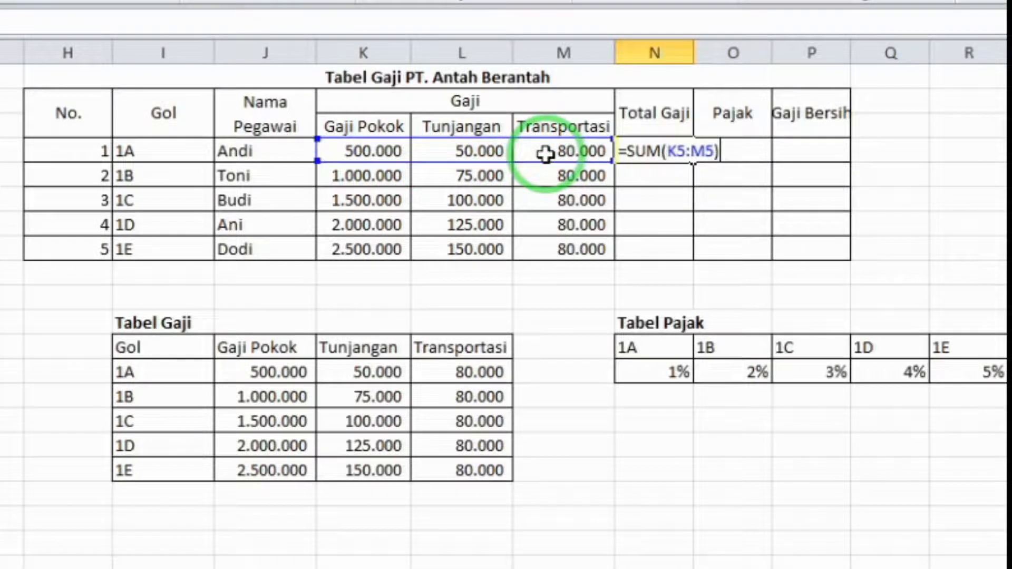
key(Return)
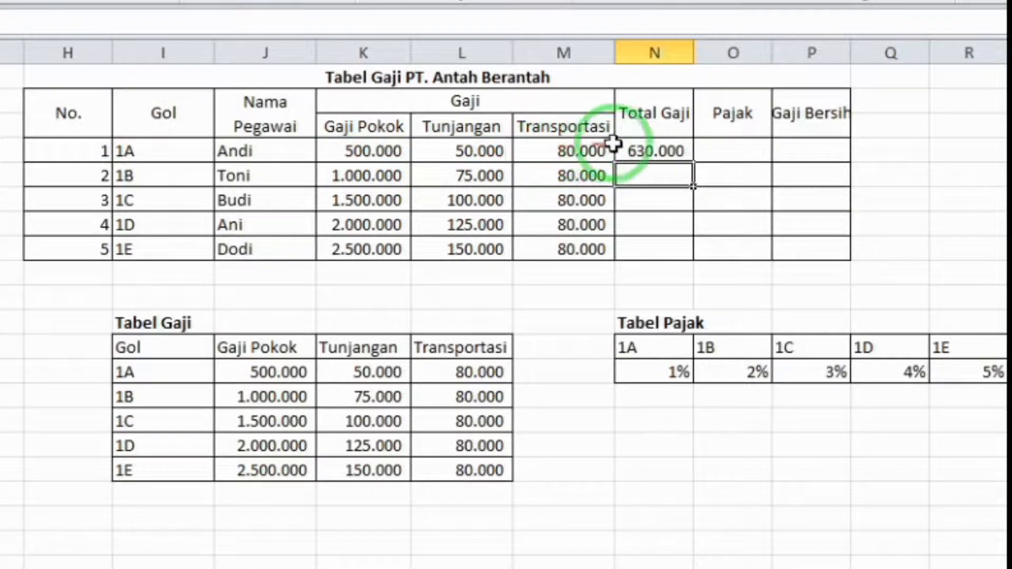
- Fill the Total Gaji formula from N5 down to N9 and widen column N to fit the amounts
click(641, 152)
drag(693, 158, 689, 252)
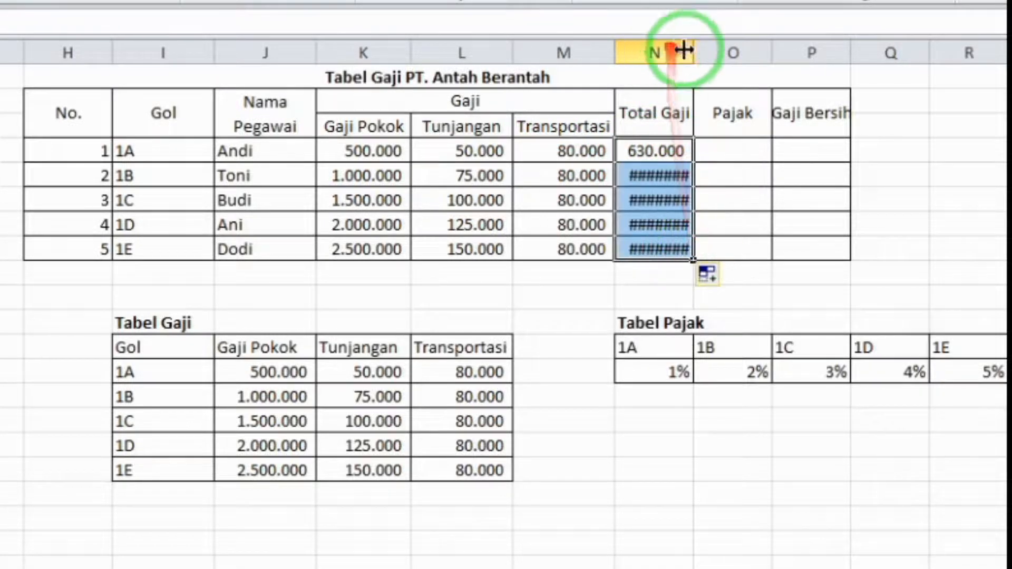
drag(694, 53, 710, 53)
- Enter =HLOOKUP(I5;N13:R14;2)*K5 in O5 to calculate the first employee's Pajak from Tabel Pajak
click(747, 151)
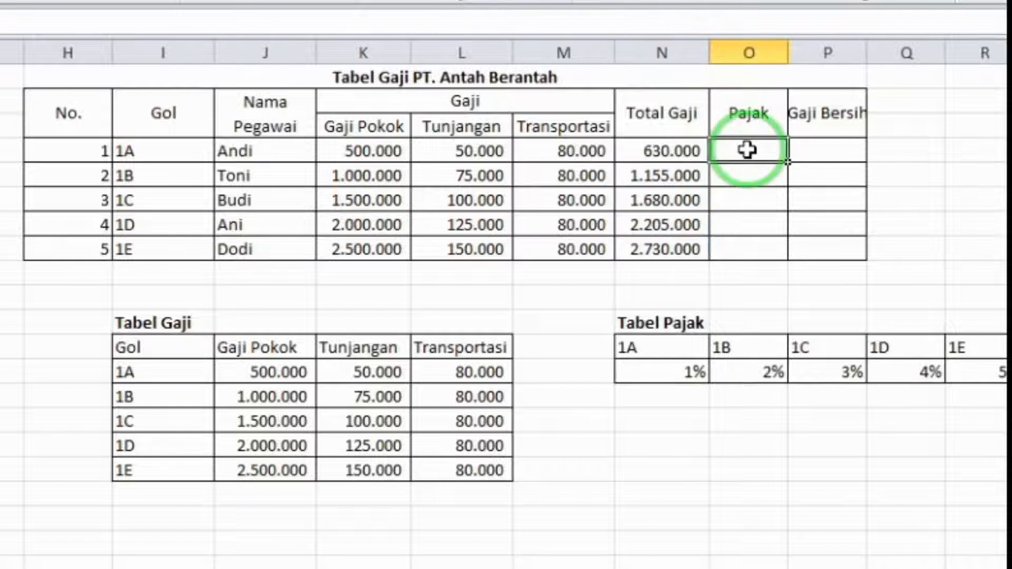
double_click(747, 151)
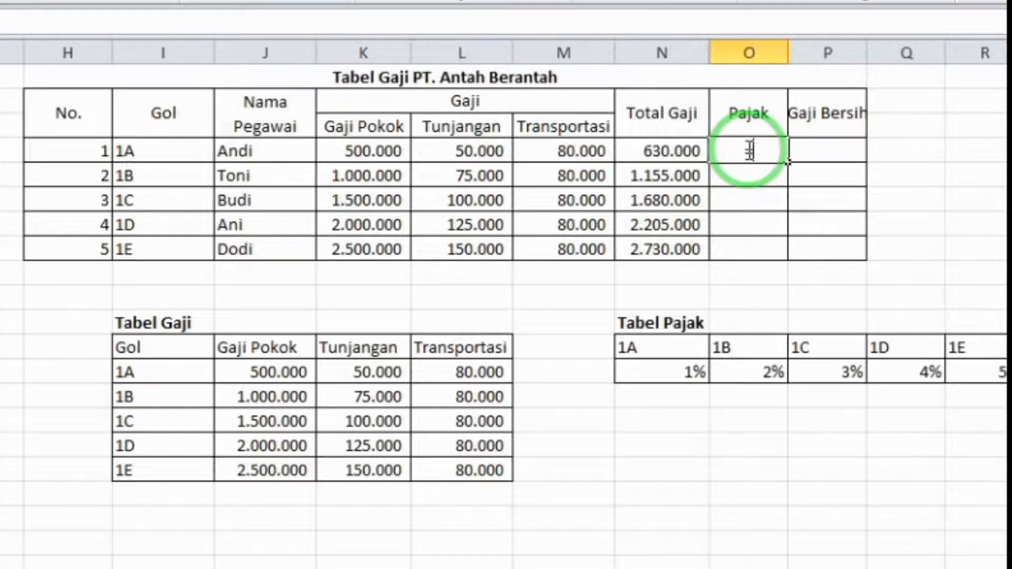
text(=)
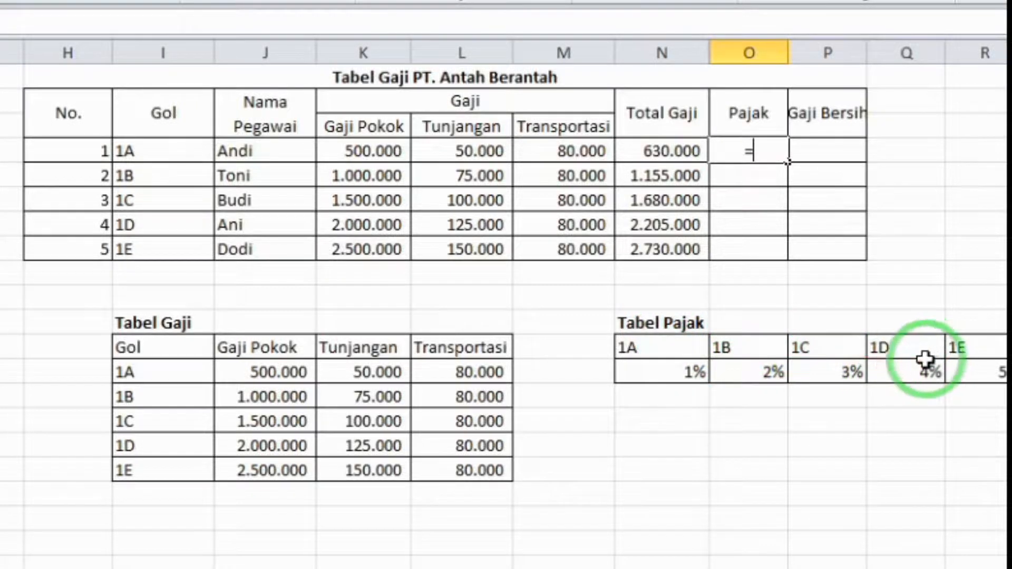
text(h)
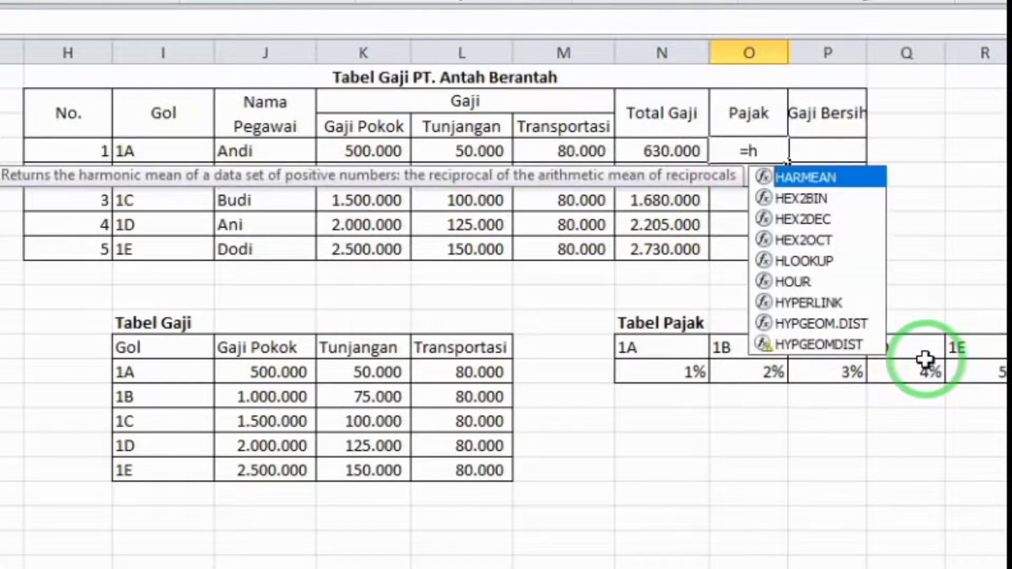
text(lo)
key(Tab)
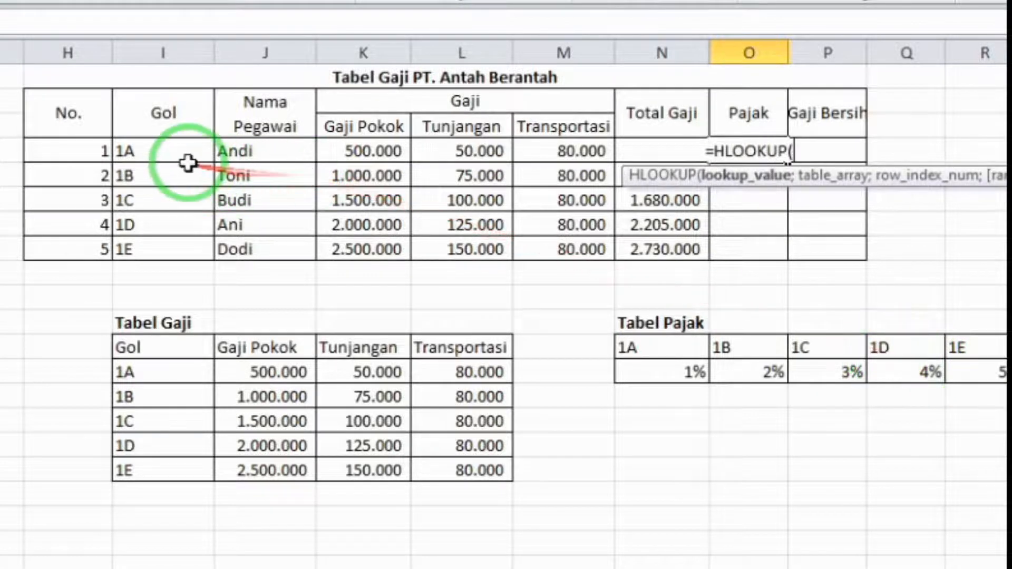
click(173, 156)
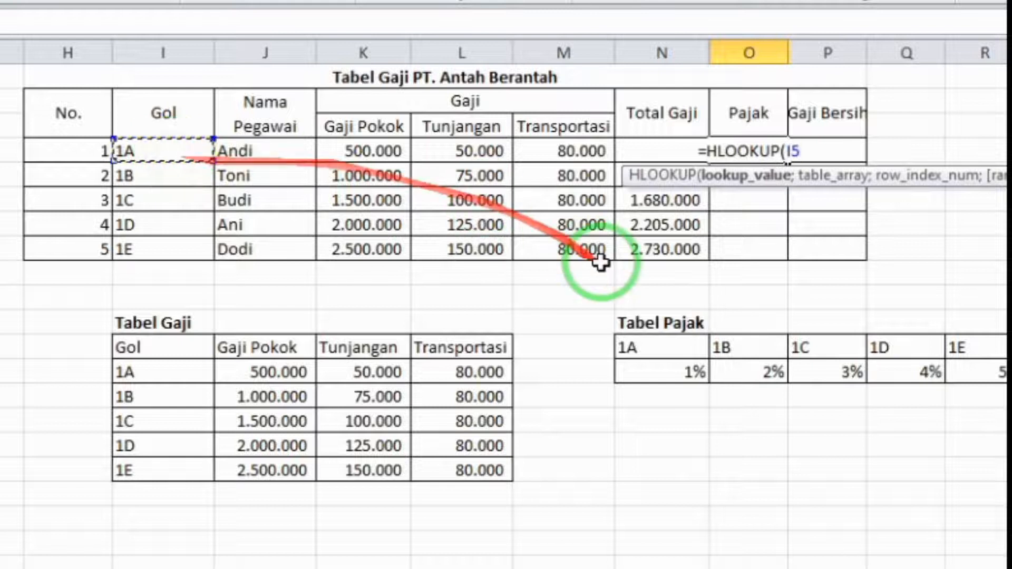
text(;)
drag(691, 350, 969, 372)
text(;)
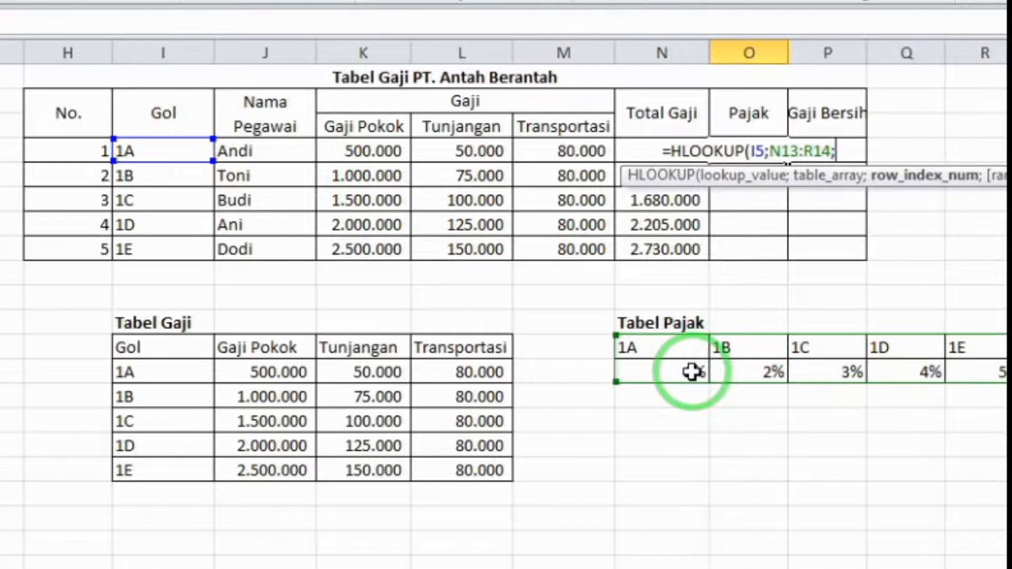
text(2)
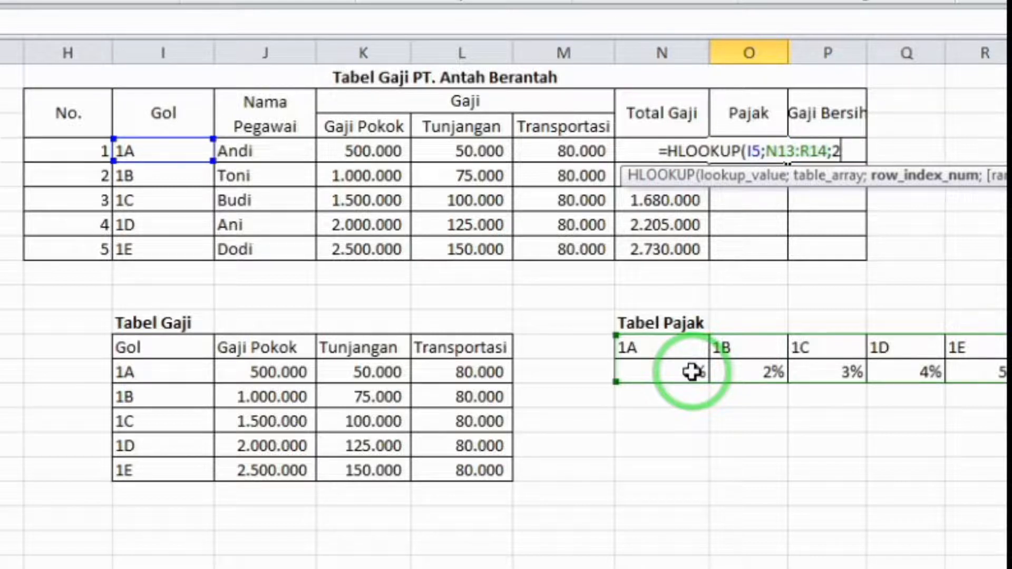
text())
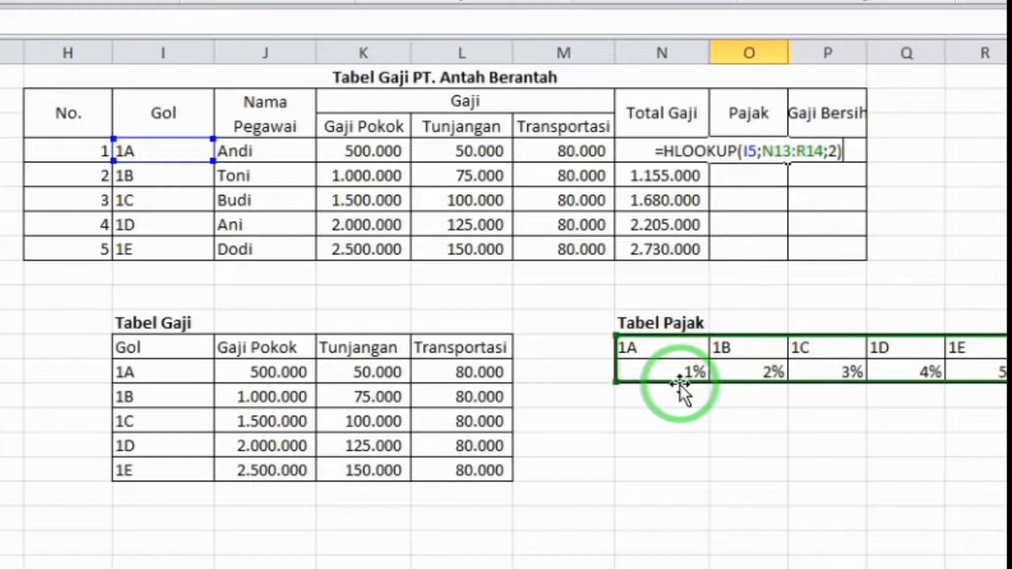
text(*)
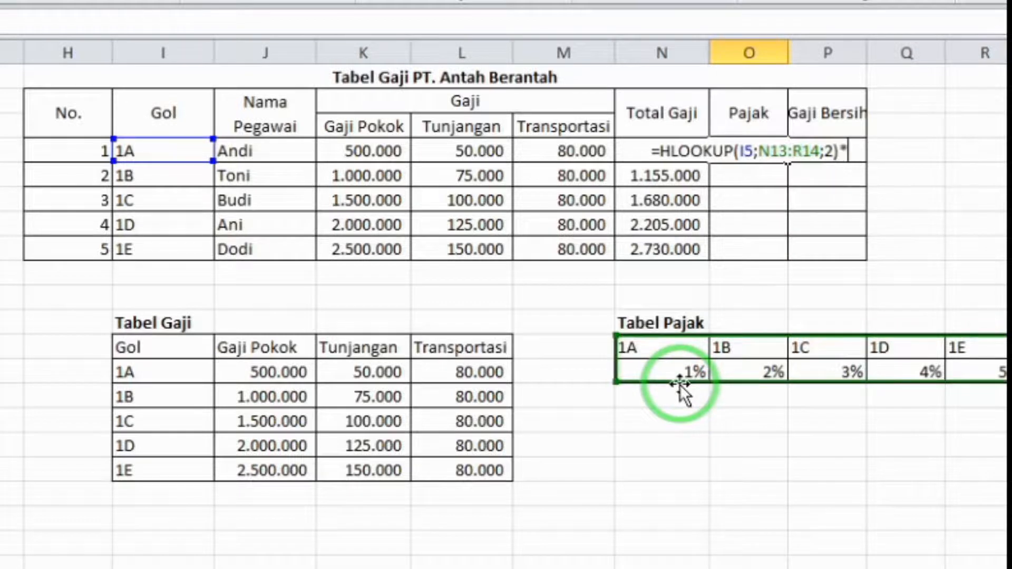
click(383, 153)
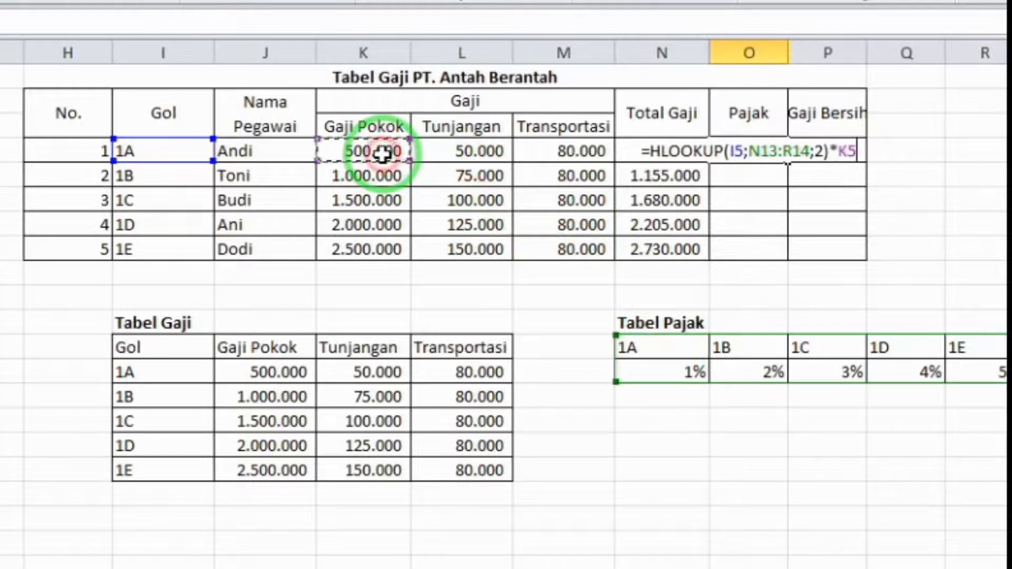
key(Return)
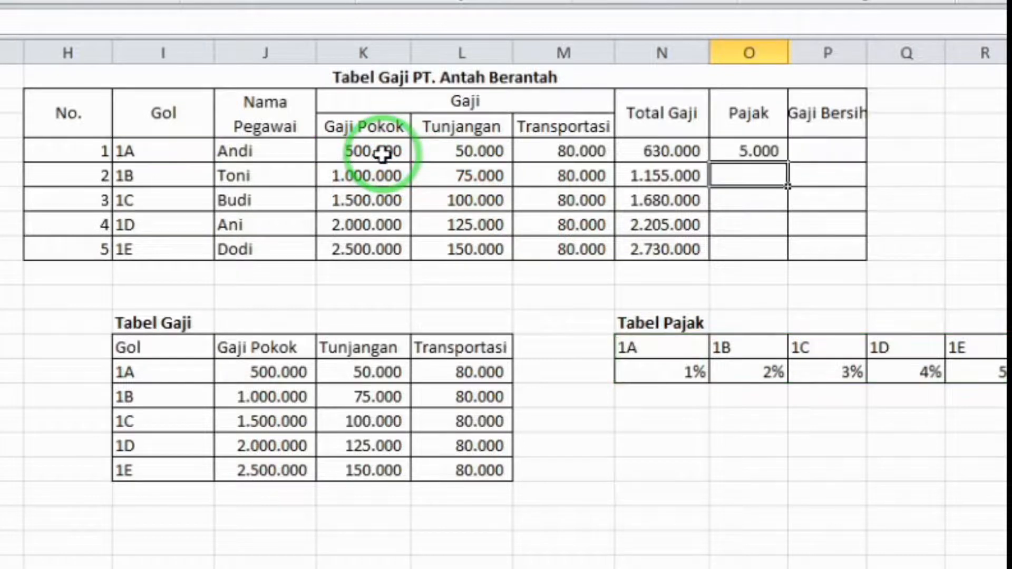
- Fill the Pajak formula from O5 down to O9 and narrow column O to fit its contents
click(758, 152)
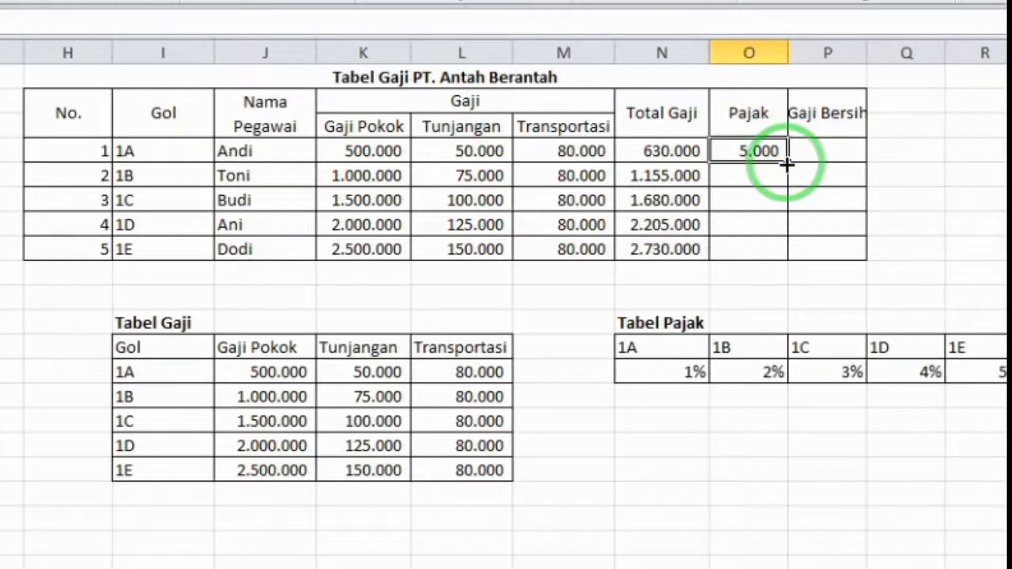
drag(786, 164, 789, 249)
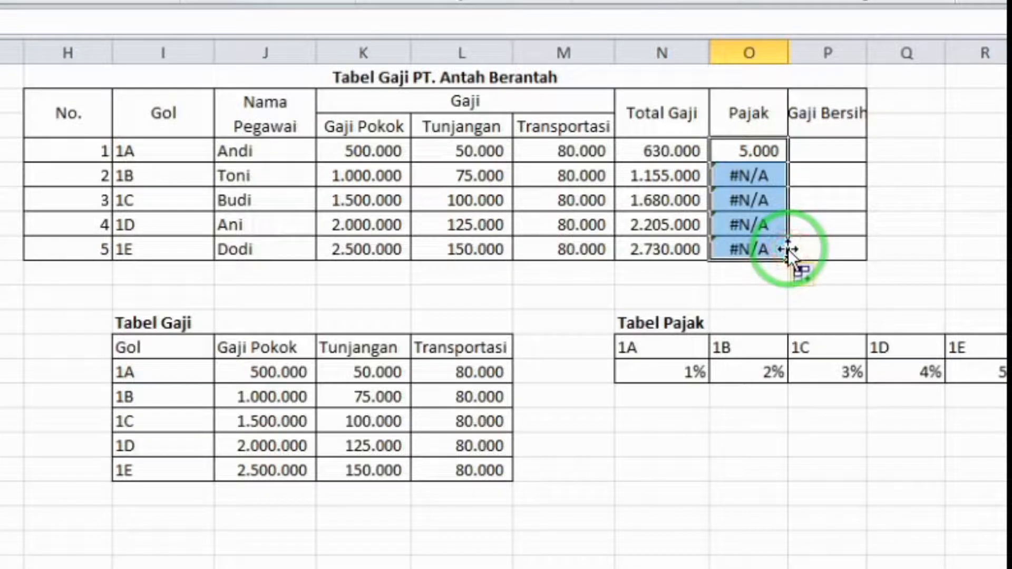
drag(789, 64, 769, 53)
click(788, 53)
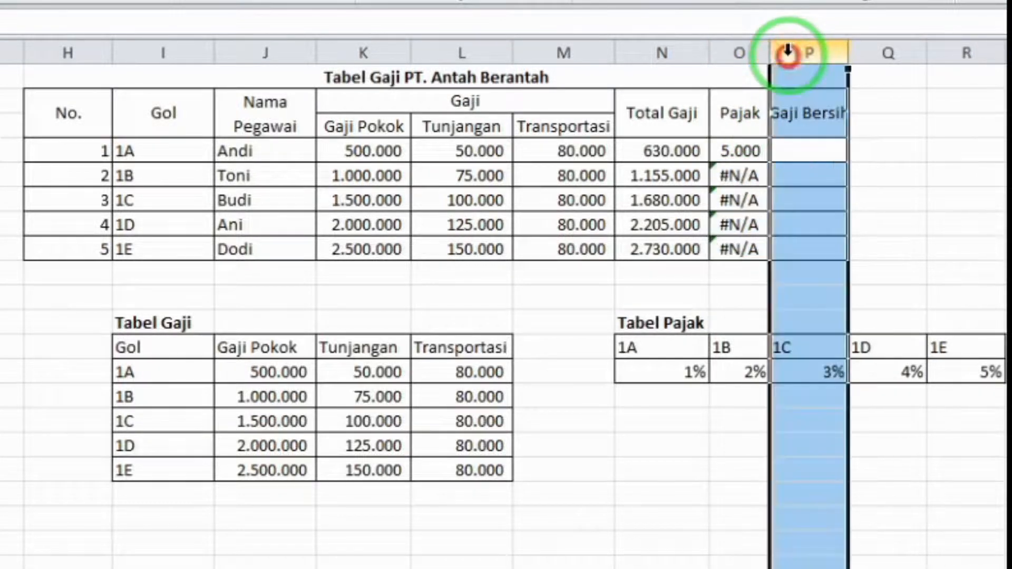
- Compare the lookup table ranges in the Pajak formulas of O5 and O6 and the Gaji Pokok formulas of K5 and K6
click(744, 178)
double_click(748, 176)
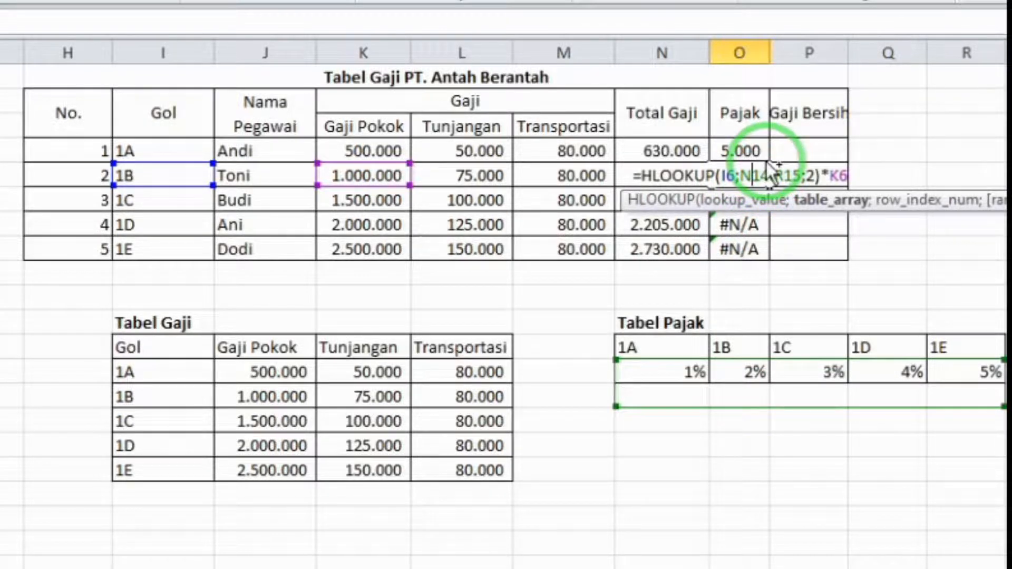
click(838, 255)
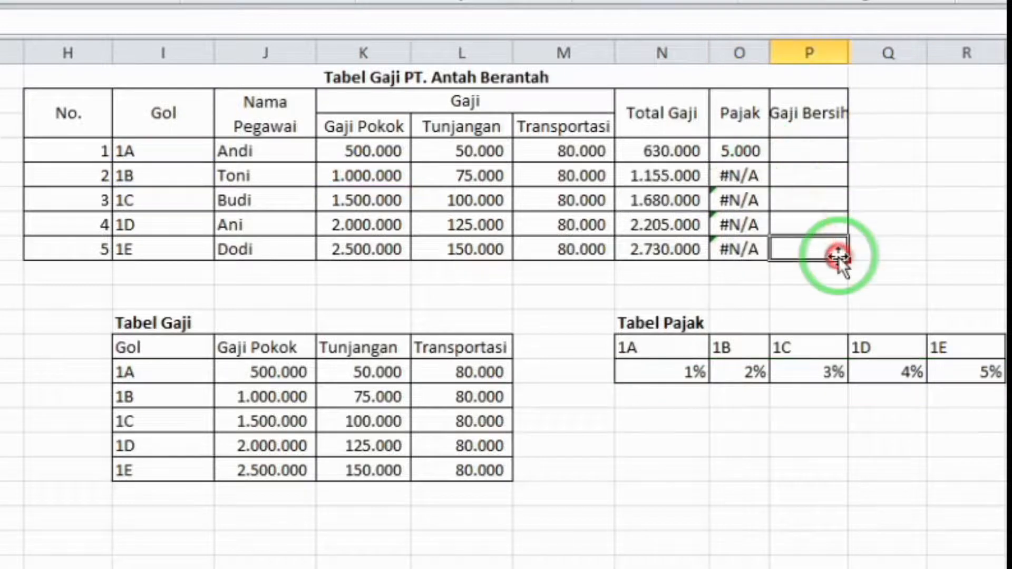
double_click(755, 152)
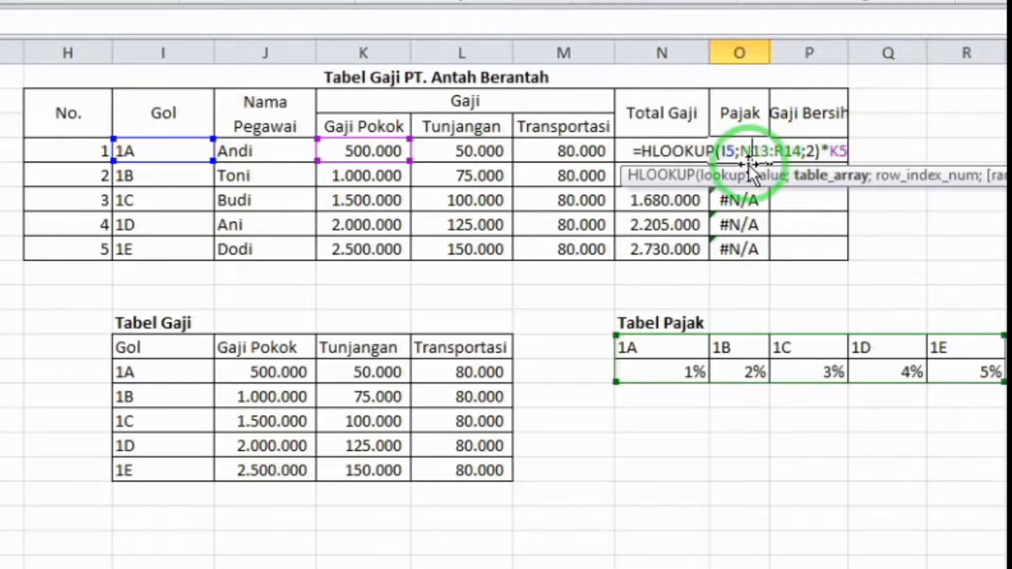
key(Return)
click(365, 177)
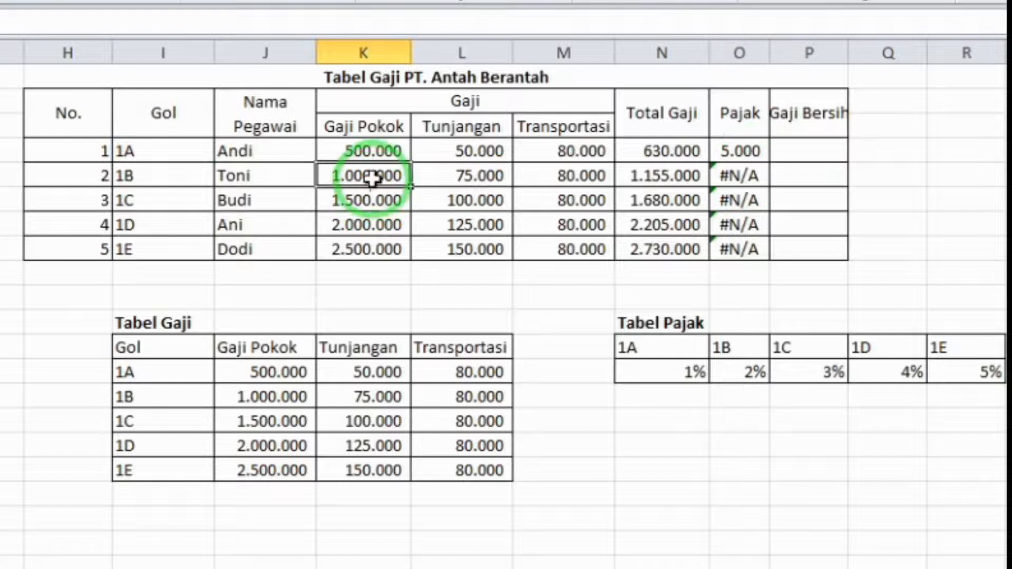
double_click(380, 153)
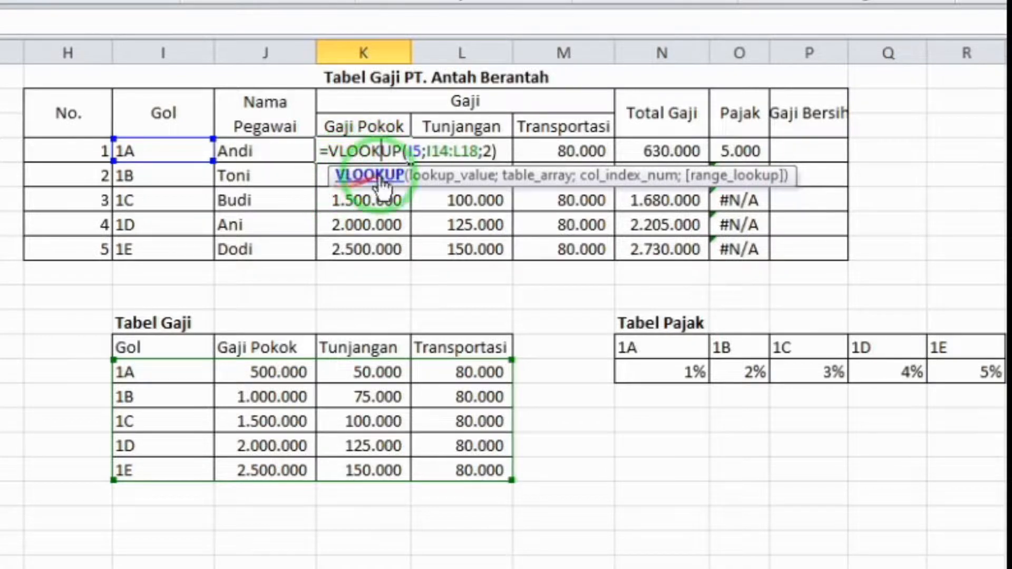
click(447, 152)
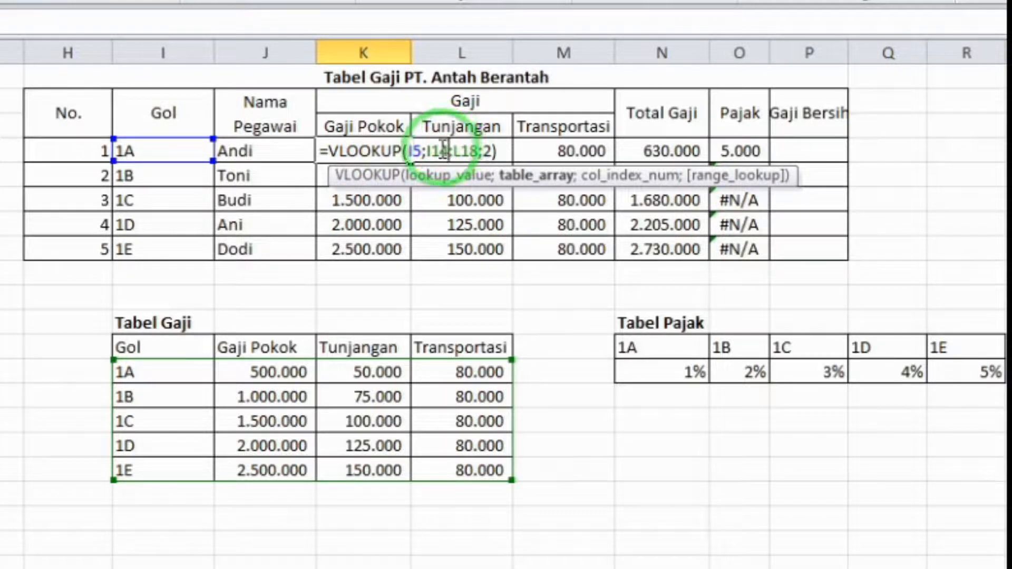
key(Return)
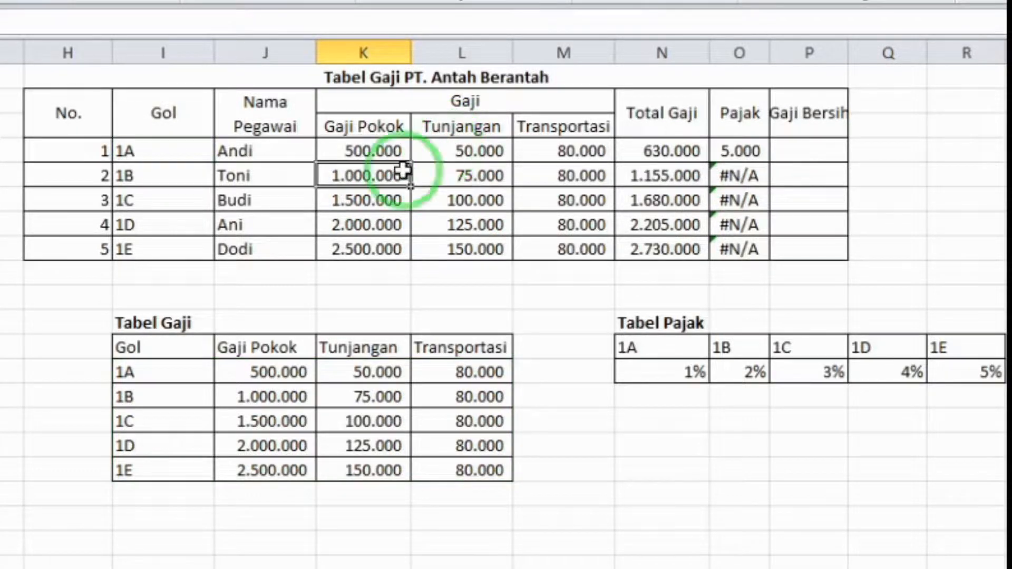
double_click(362, 176)
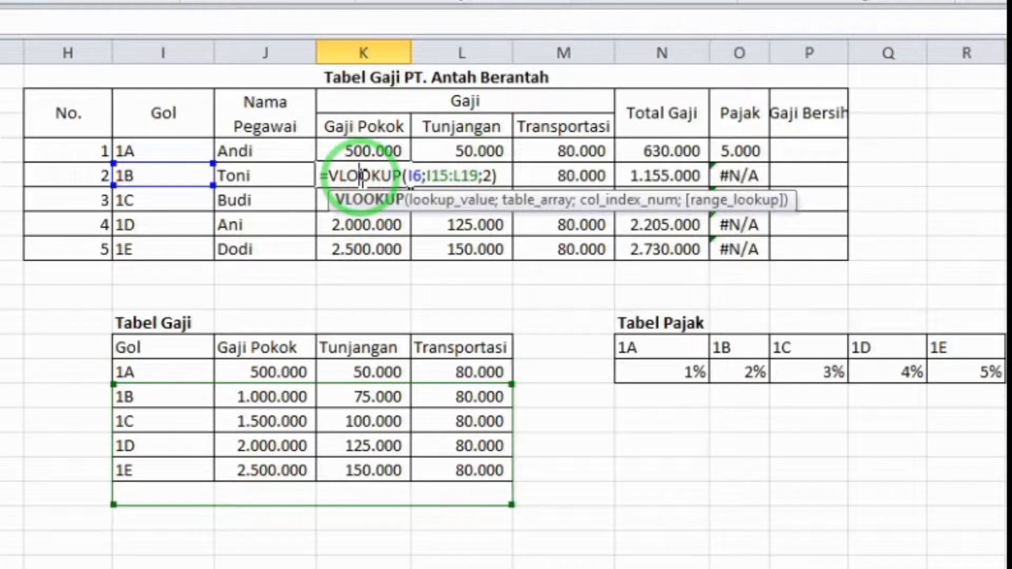
key(Return)
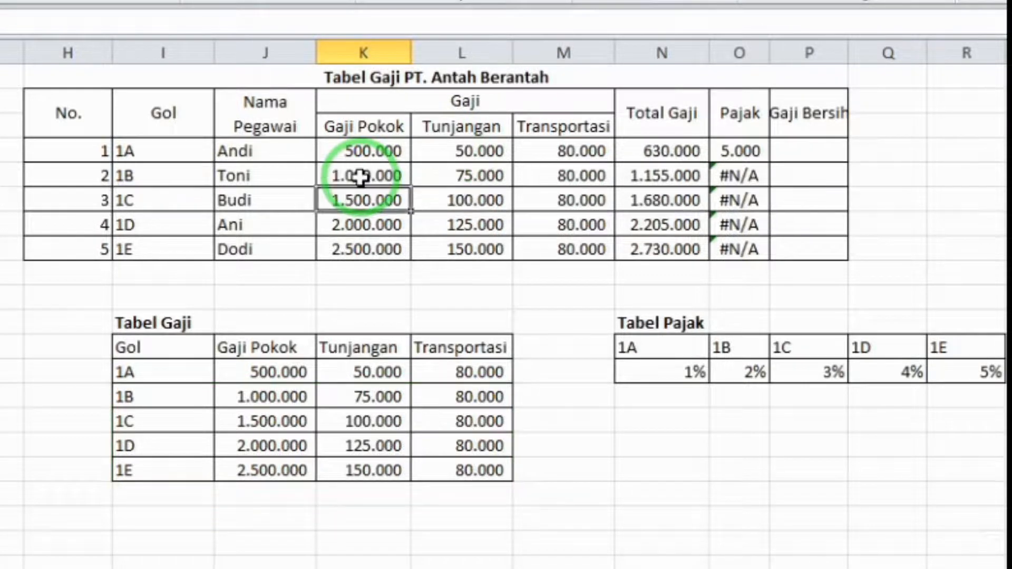
- Make the lookup range in the Gaji Pokok formula of K5 absolute as $I$14:$L$18
double_click(362, 151)
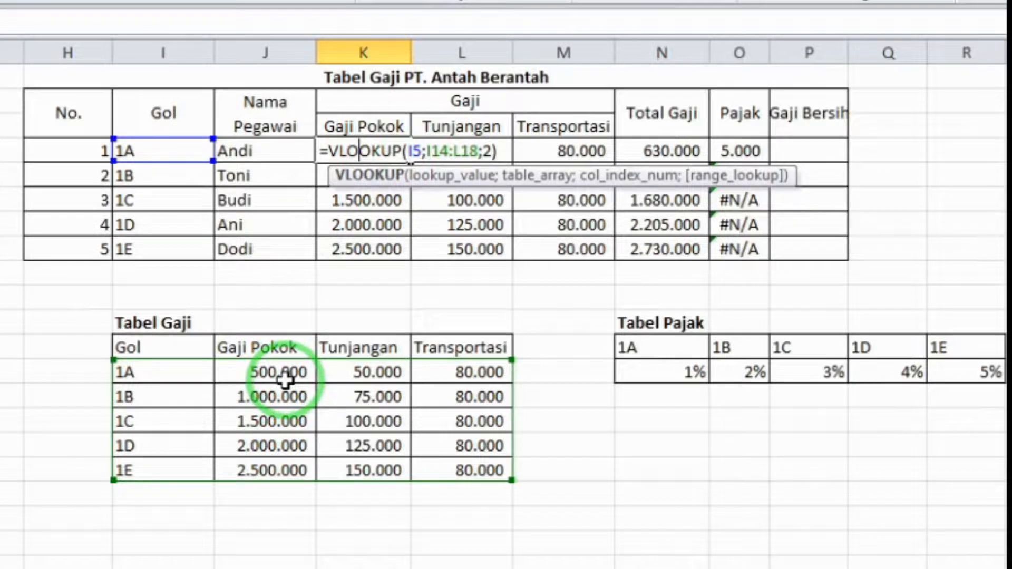
click(435, 151)
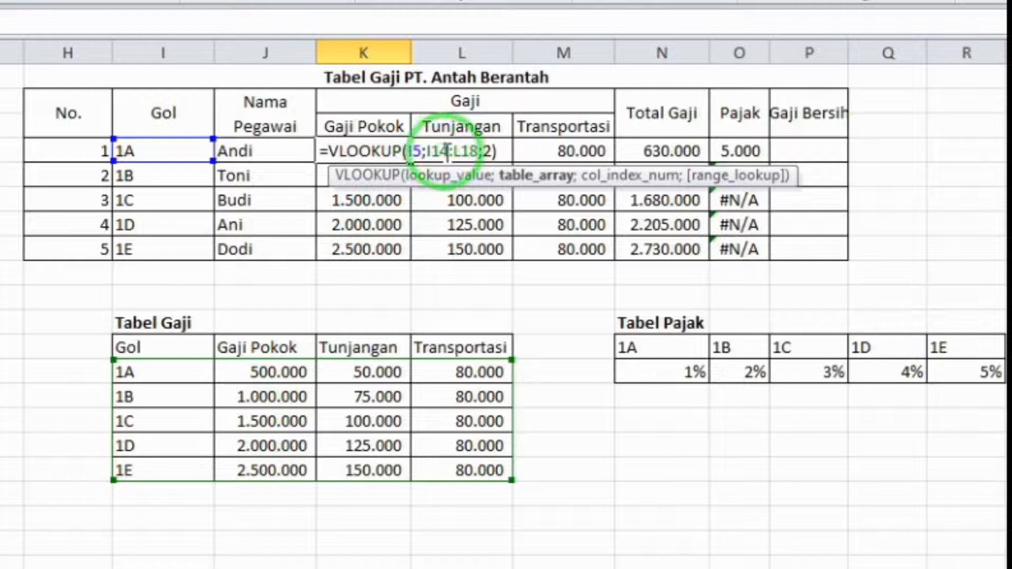
key(F4)
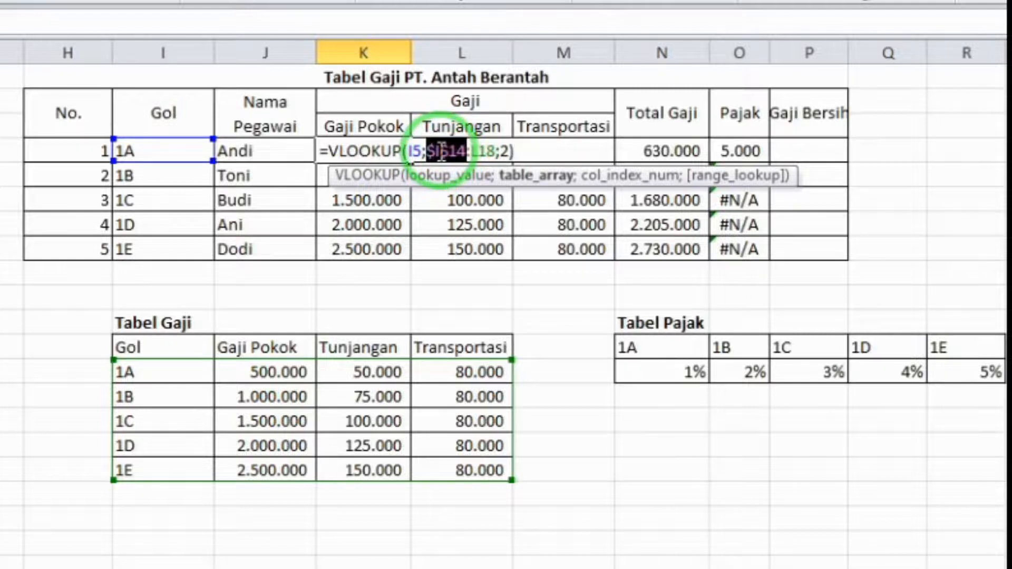
click(483, 152)
key(F4)
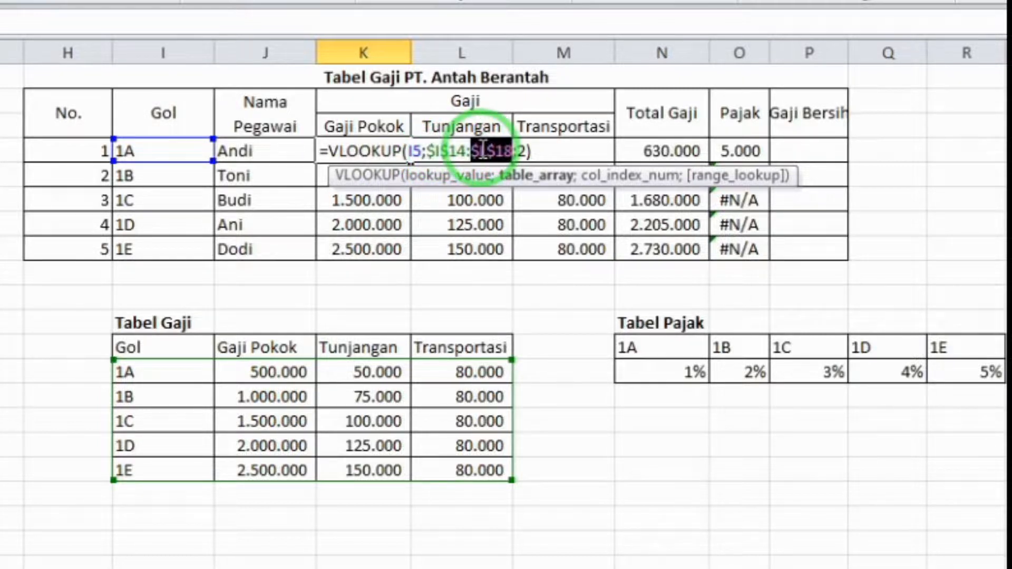
key(Return)
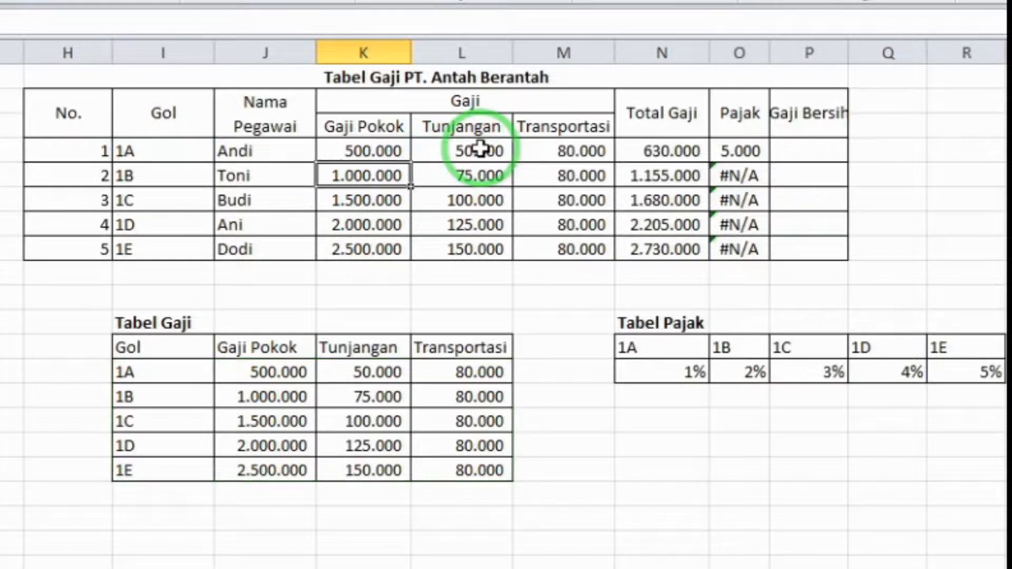
- Fill the corrected Gaji Pokok formula from K5 down to K9
click(391, 147)
drag(411, 160, 402, 249)
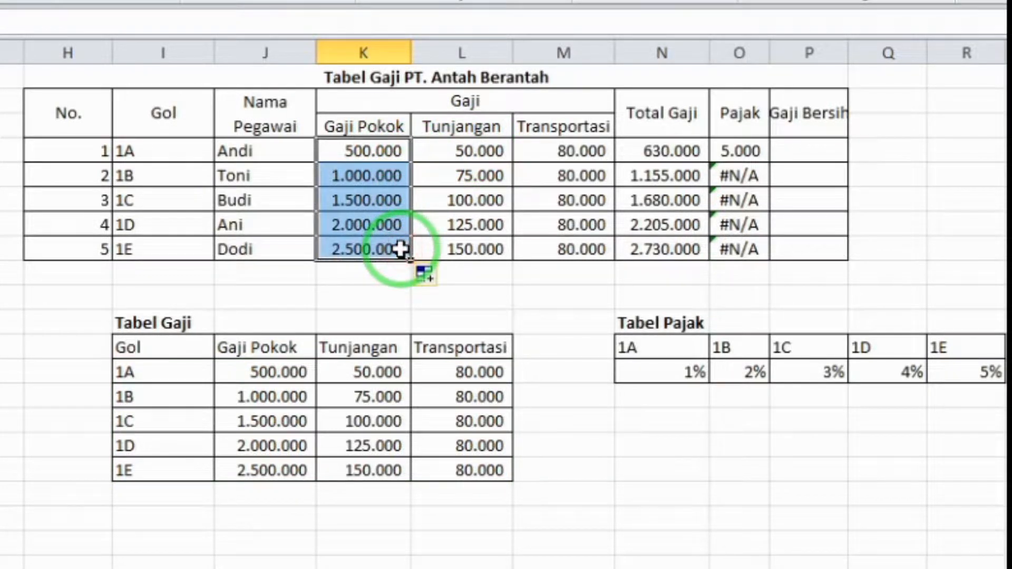
click(386, 215)
click(386, 193)
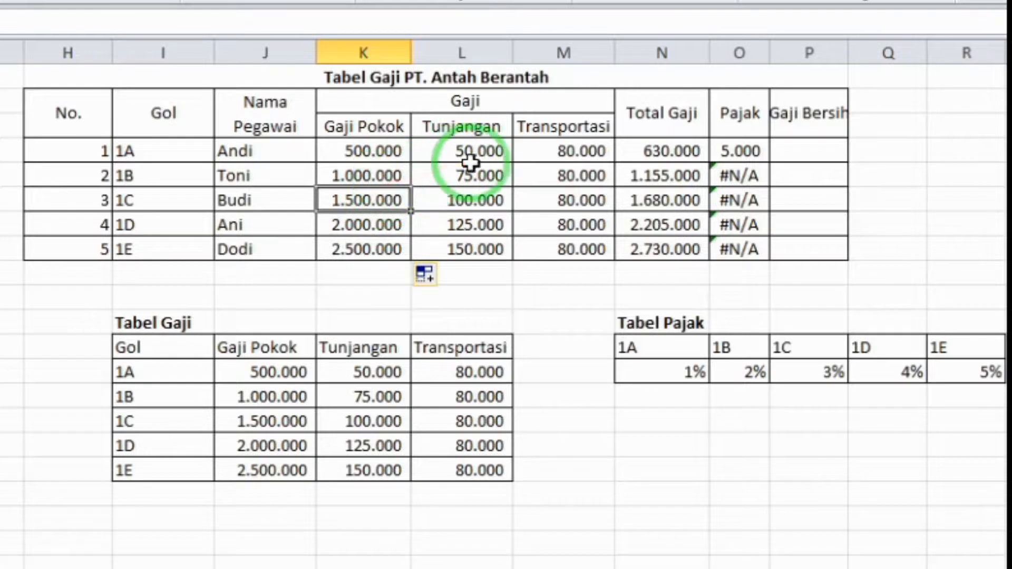
- Make the lookup range in L5 absolute as $I$14:$L$18 and fill the Tunjangan formula down to L9
double_click(485, 148)
click(535, 145)
key(F4)
click(578, 150)
key(F4)
key(Return)
click(496, 153)
drag(513, 163, 511, 251)
- Make the lookup range in M5 absolute as $I$14:$L$18 and fill the Transportasi formula down to M9
double_click(580, 151)
click(640, 151)
key(F4)
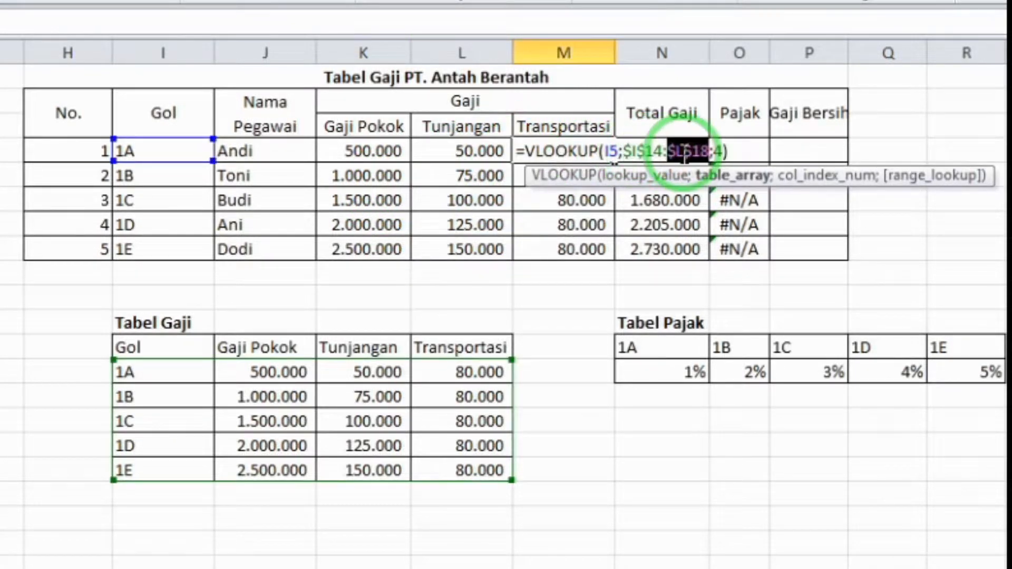
key(Return)
click(611, 154)
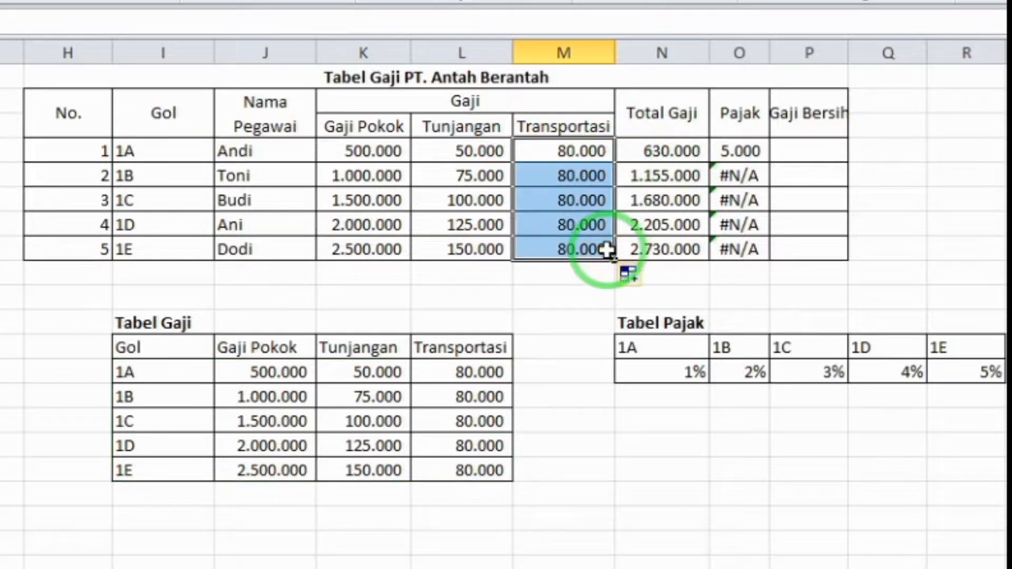
click(596, 266)
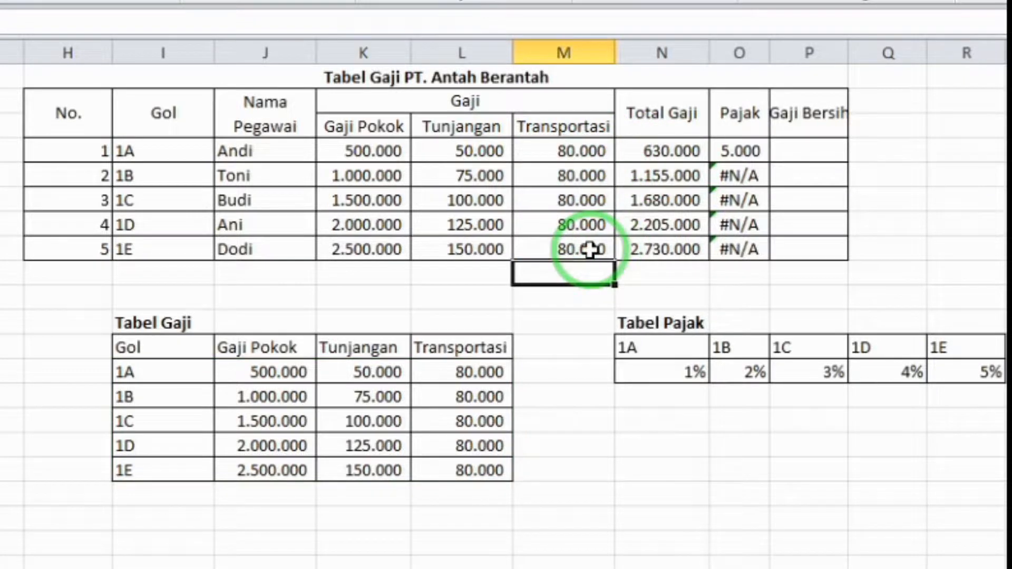
- Make the Tabel Pajak range in the HLOOKUP formula of O5 absolute as $N$13:$R$14
double_click(741, 152)
click(760, 152)
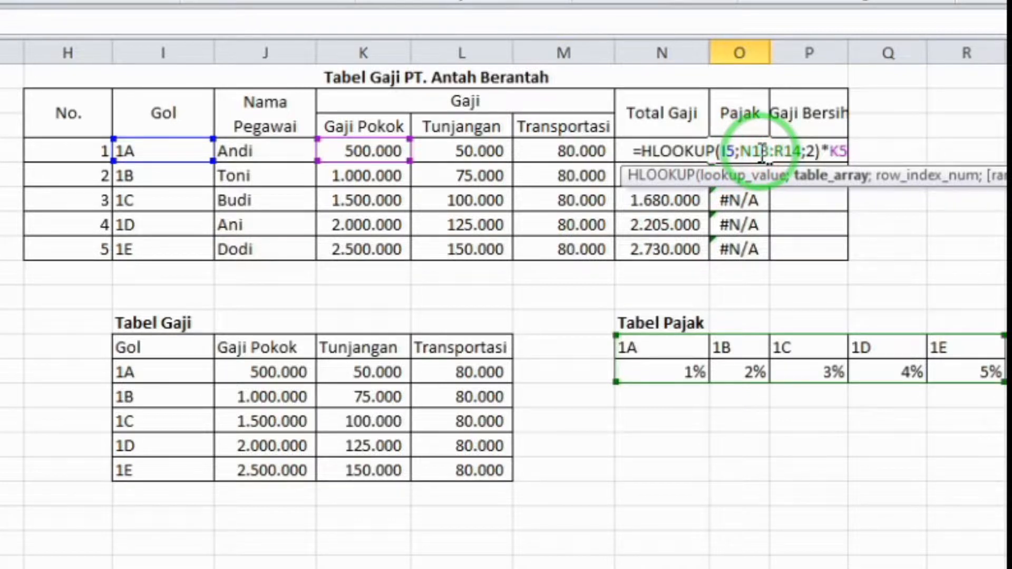
key(F4)
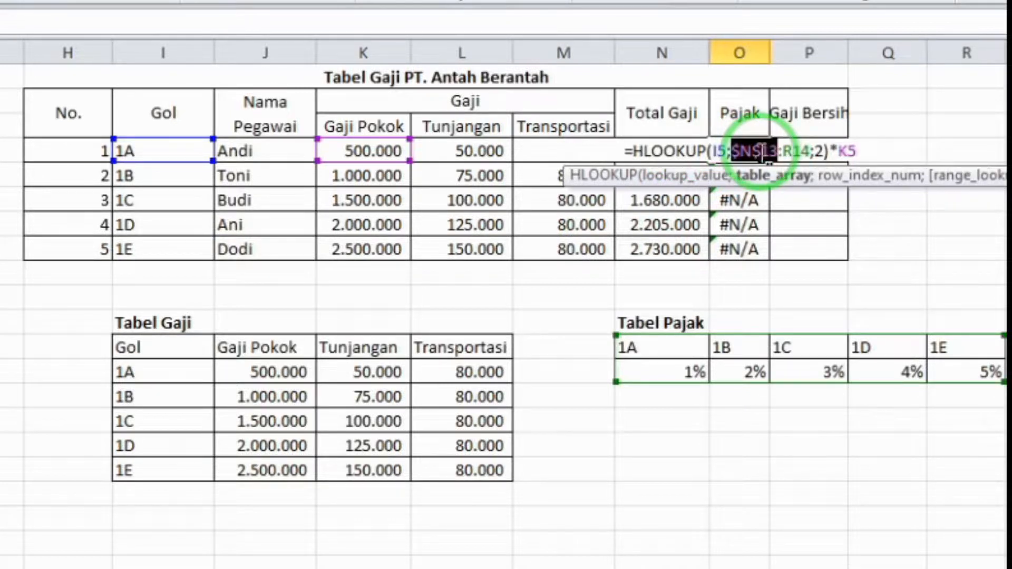
click(801, 151)
key(F4)
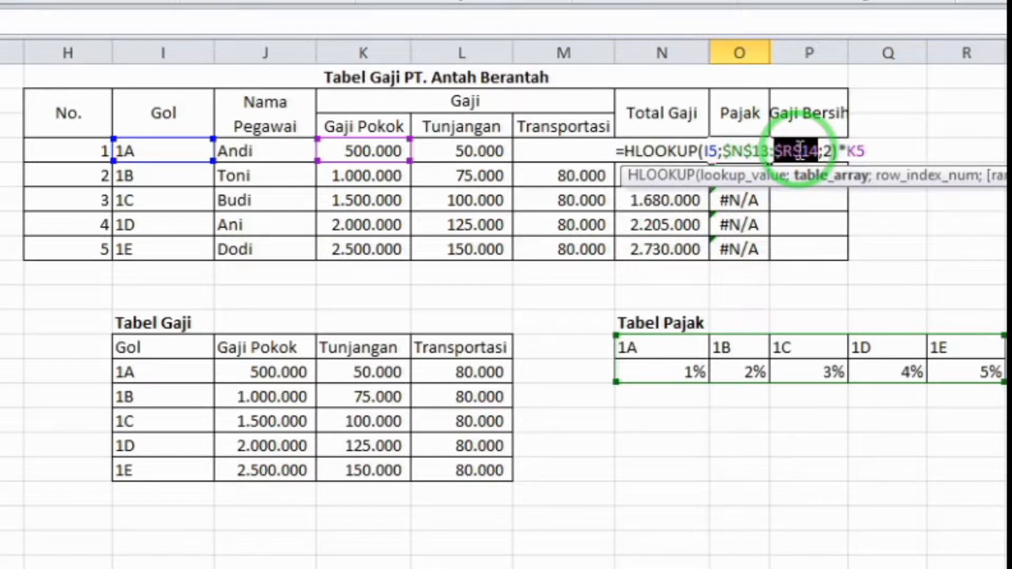
key(Return)
- Fill the corrected Pajak formula from O5 down to O9 and autofit the width of column O
click(764, 149)
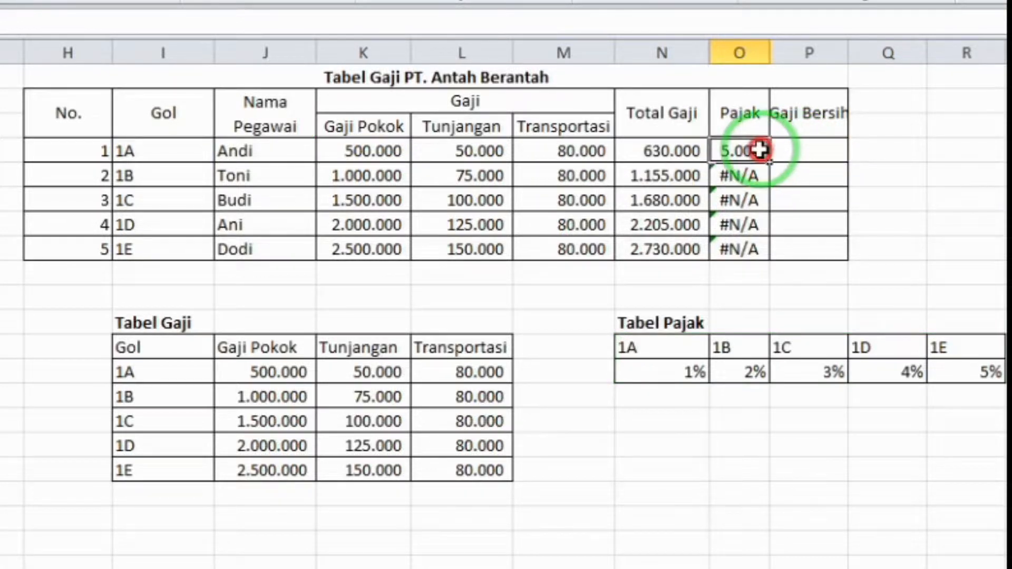
drag(772, 162, 769, 260)
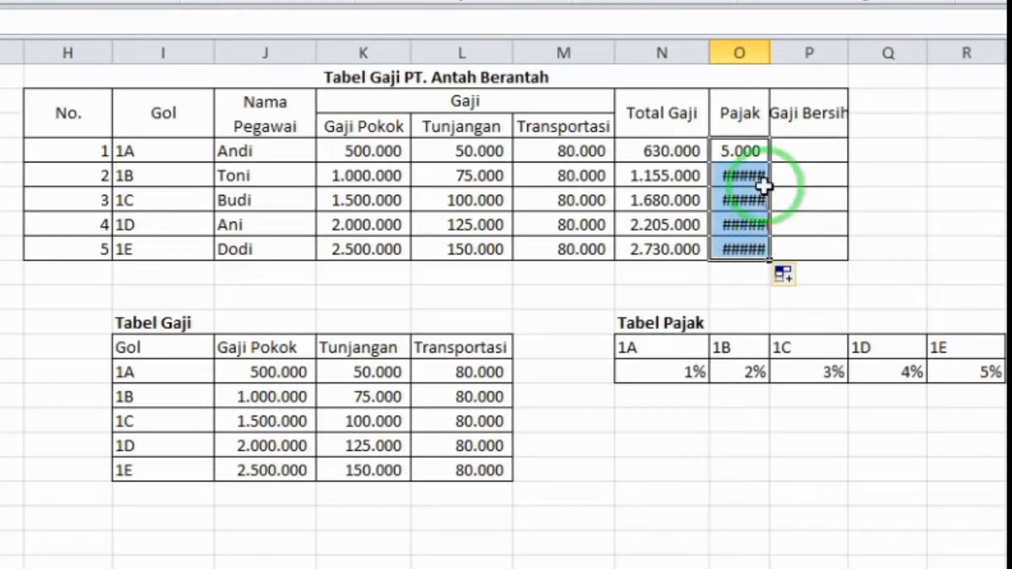
double_click(768, 59)
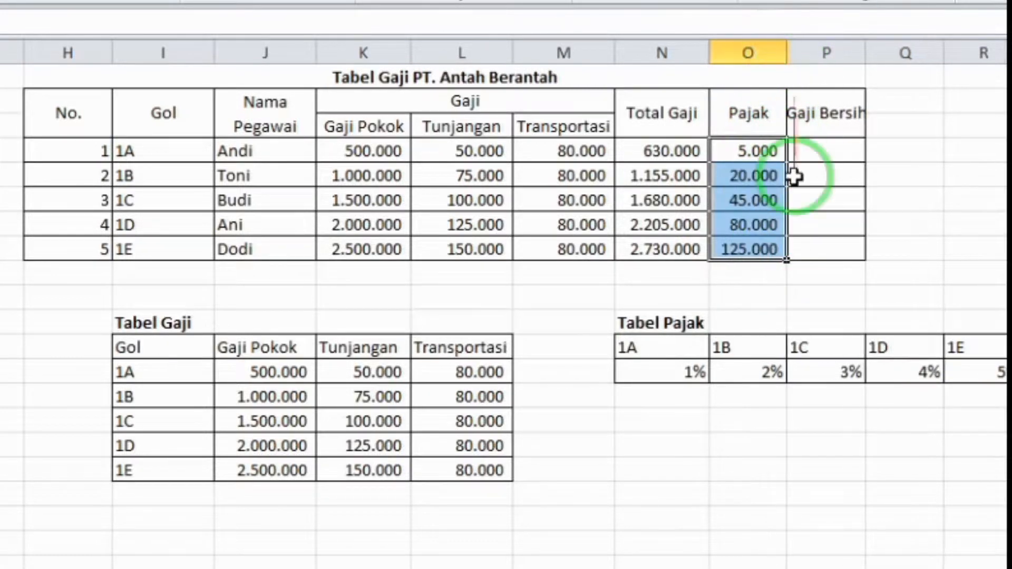
- Enter =N5-O5 in P5 to calculate the first employee's Gaji Bersih
click(807, 152)
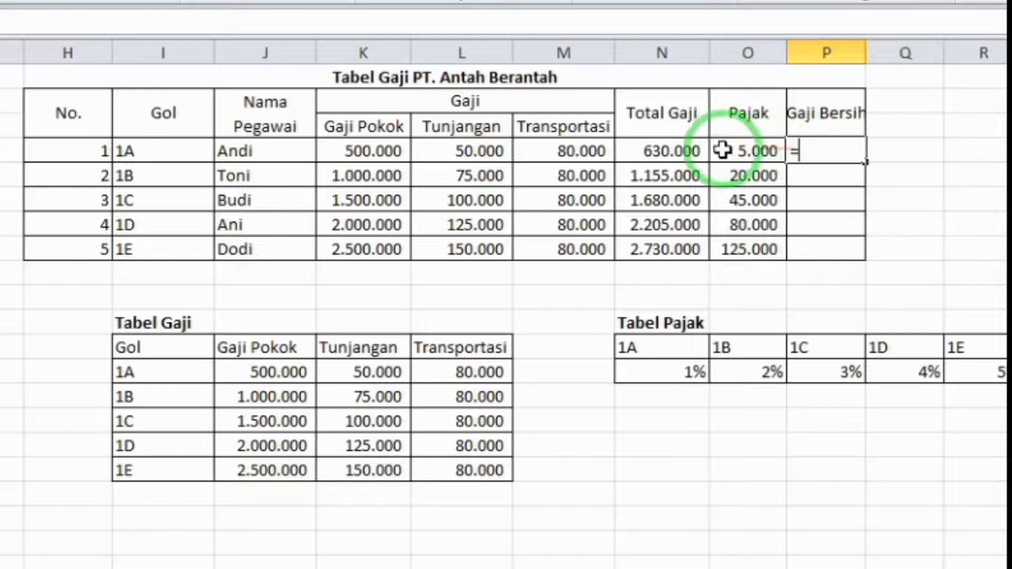
click(683, 152)
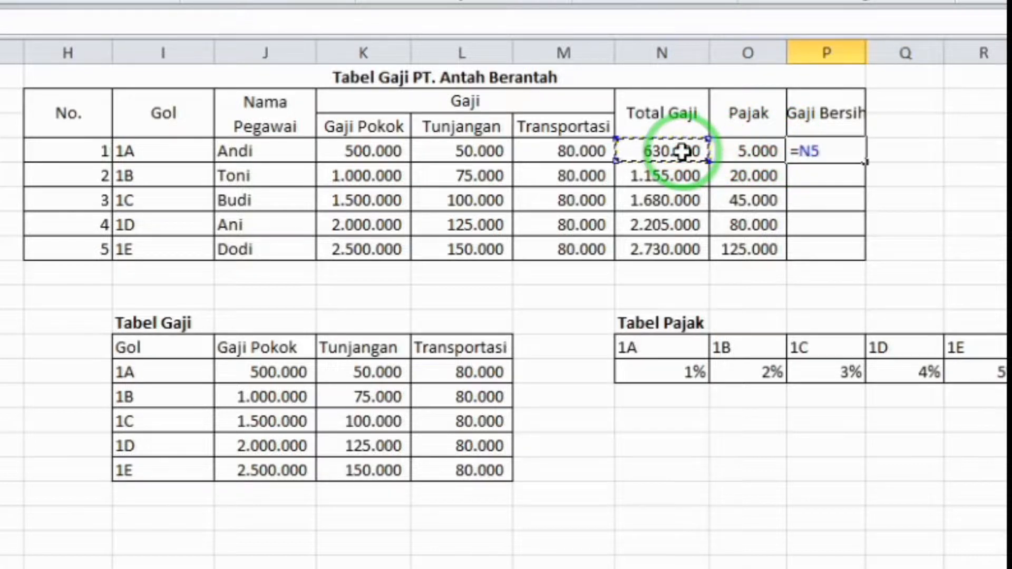
text(-)
click(734, 150)
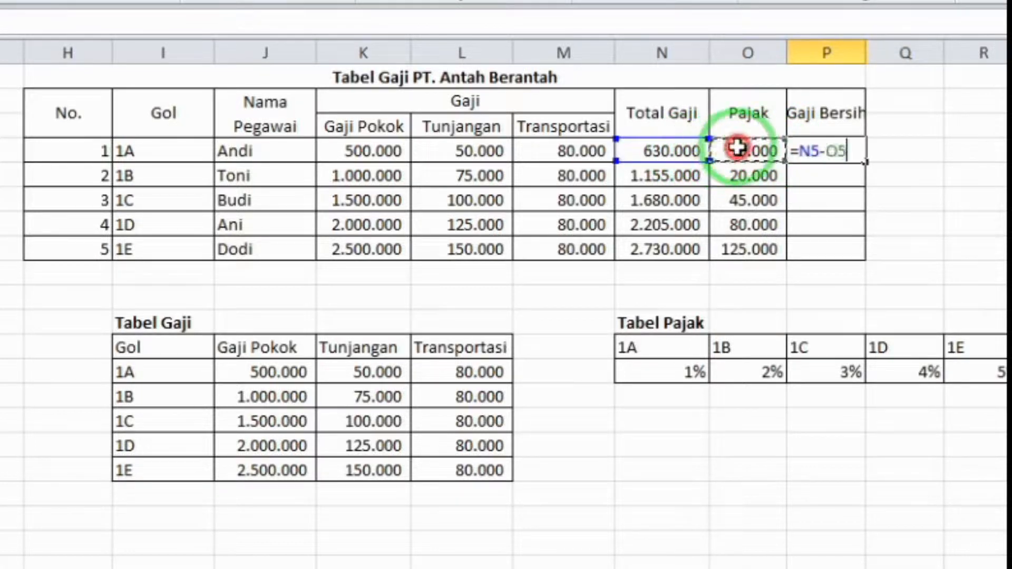
key(Return)
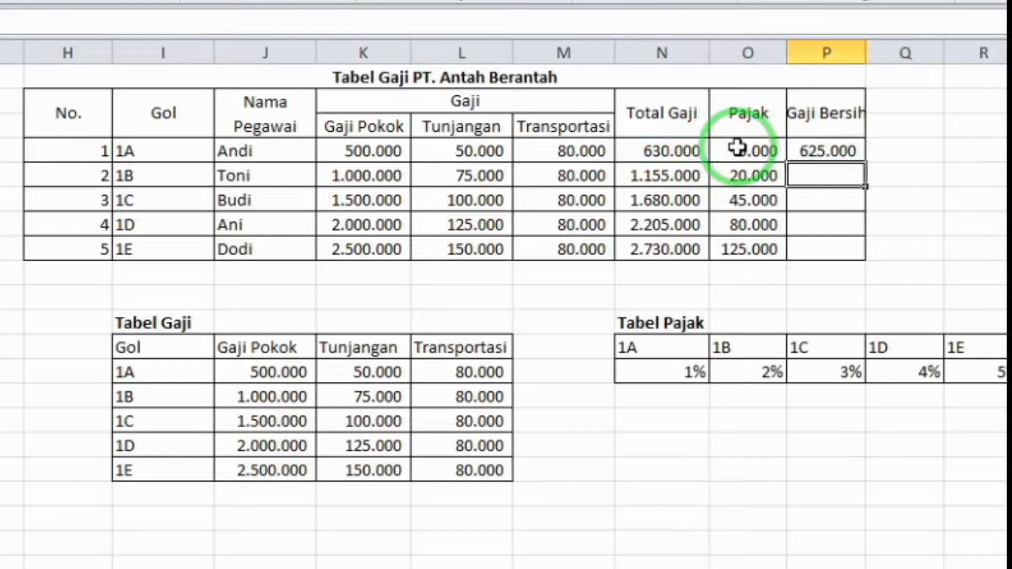
- Fill the Gaji Bersih formula from P5 down to P9 and autofit the width of column P
click(836, 149)
drag(865, 165, 861, 253)
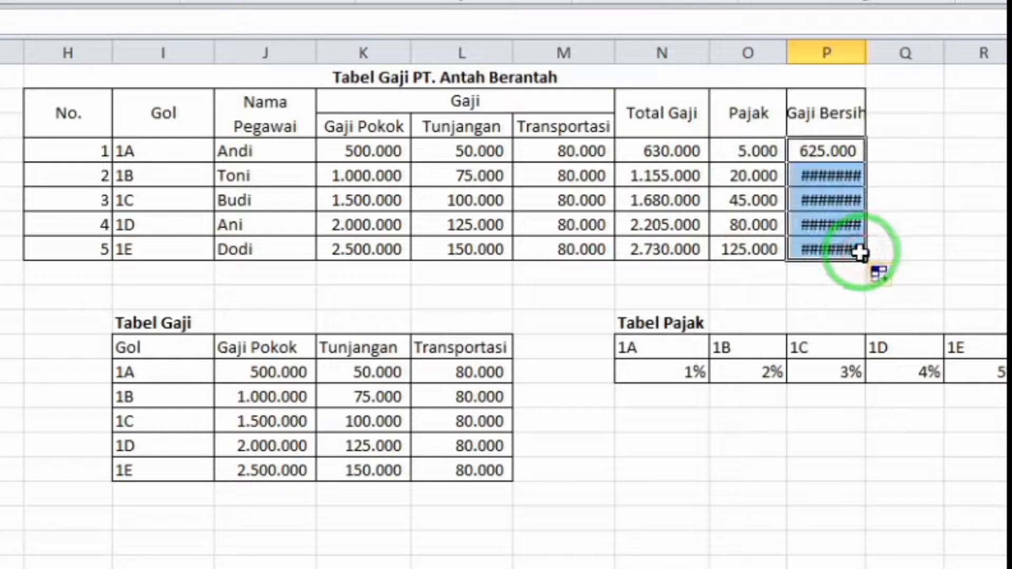
double_click(864, 52)
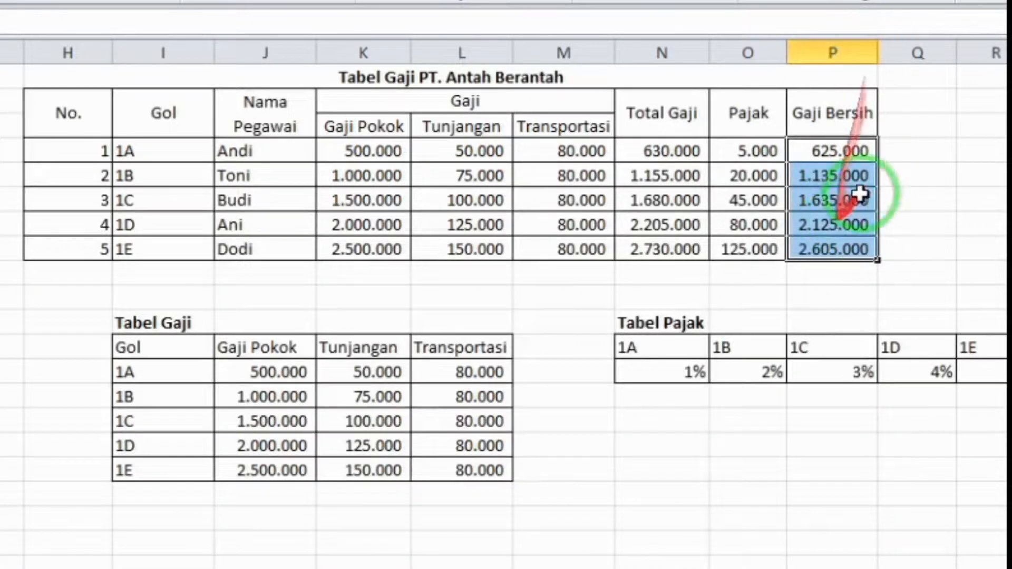
click(901, 215)
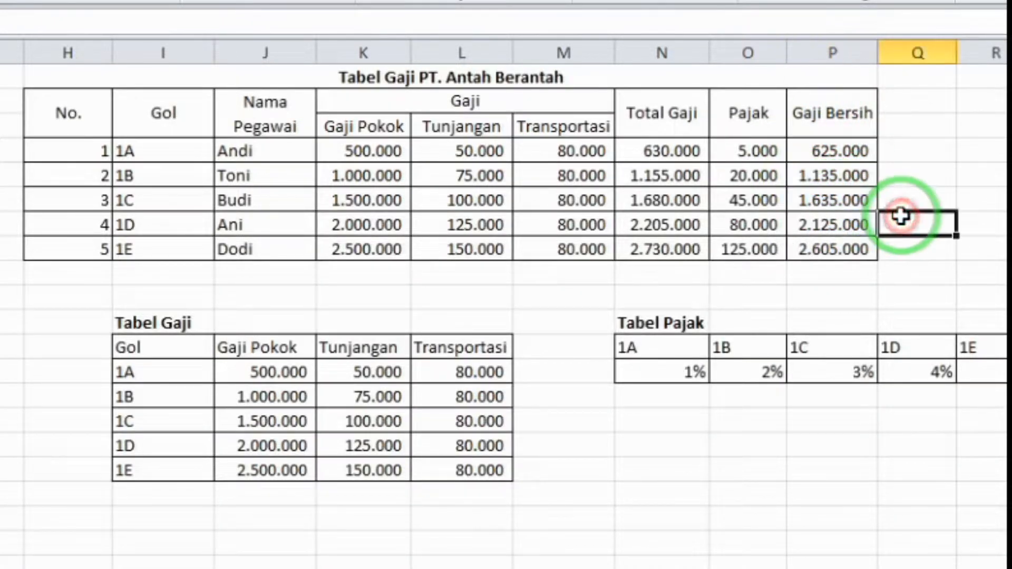
- Format the Gaji Bersih amounts in P5:P9 as bold with a yellow fill
drag(847, 155, 844, 239)
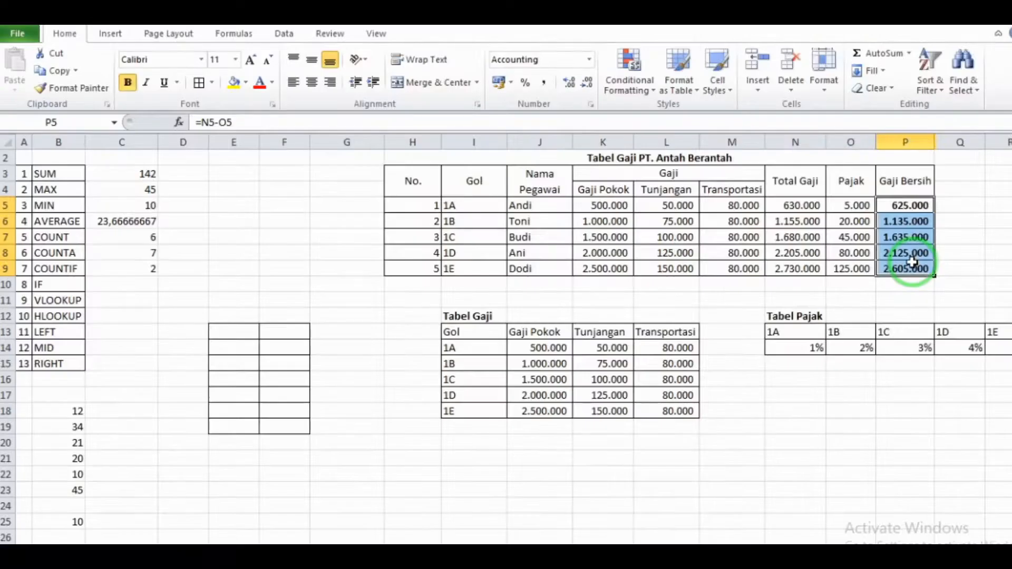
click(235, 83)
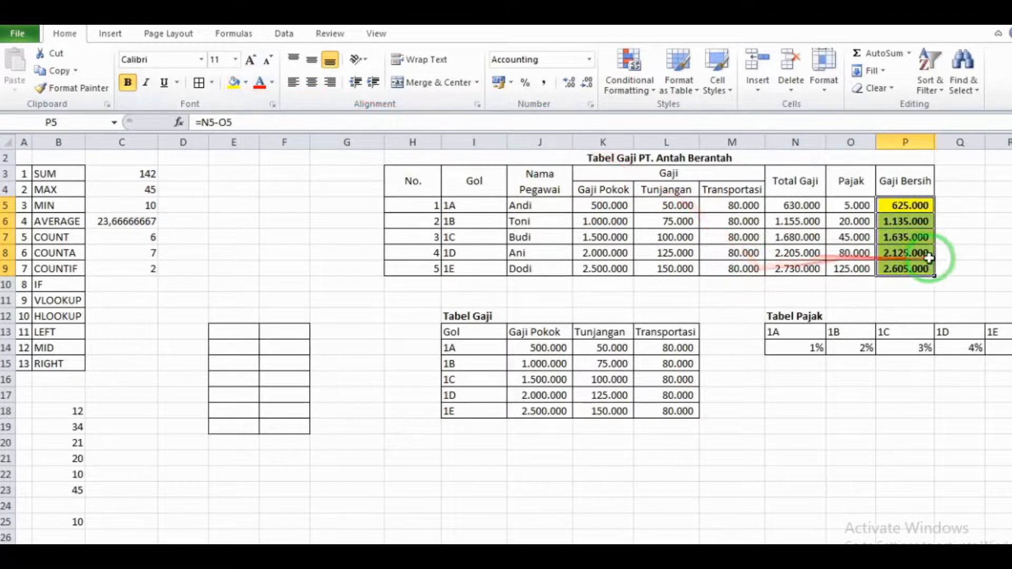
click(958, 253)
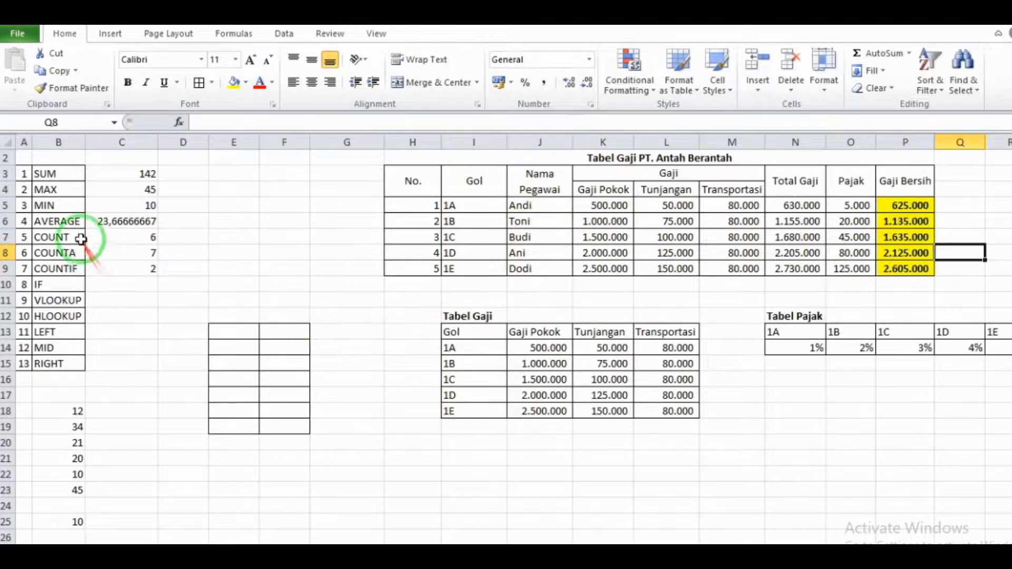
- Highlight the completed function names from SUM to HLOOKUP in B3:B12 with a yellow fill
drag(60, 173, 78, 315)
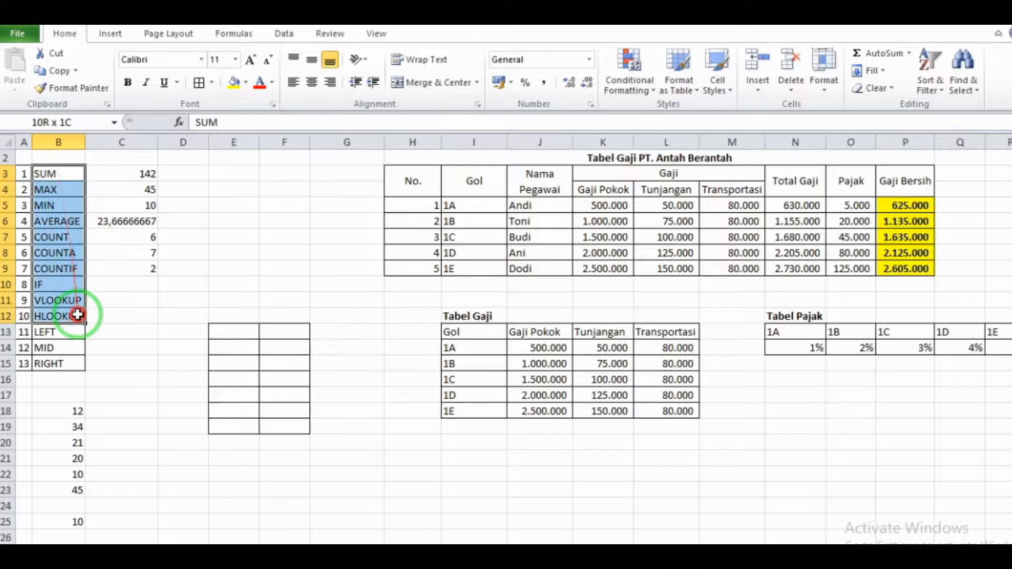
click(234, 82)
click(199, 264)
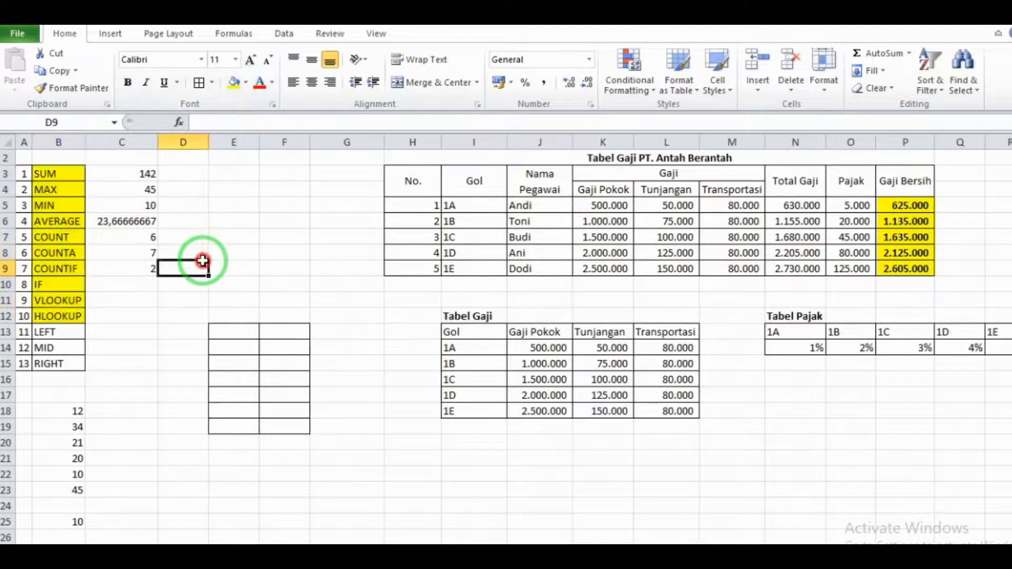
- Enter the sample text sikumbangkreatif in G21 for the LEFT, MID and RIGHT examples
click(54, 334)
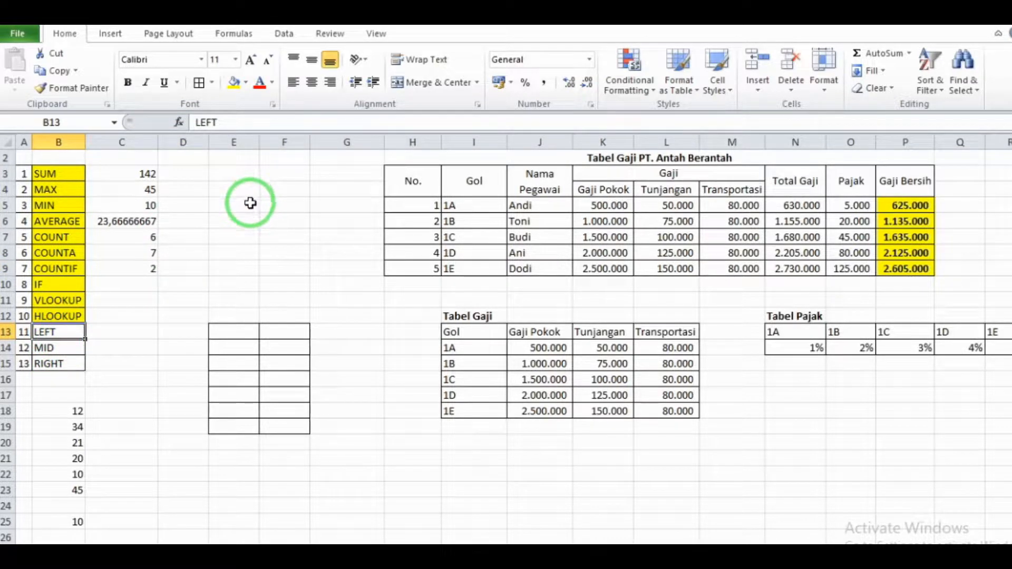
click(372, 462)
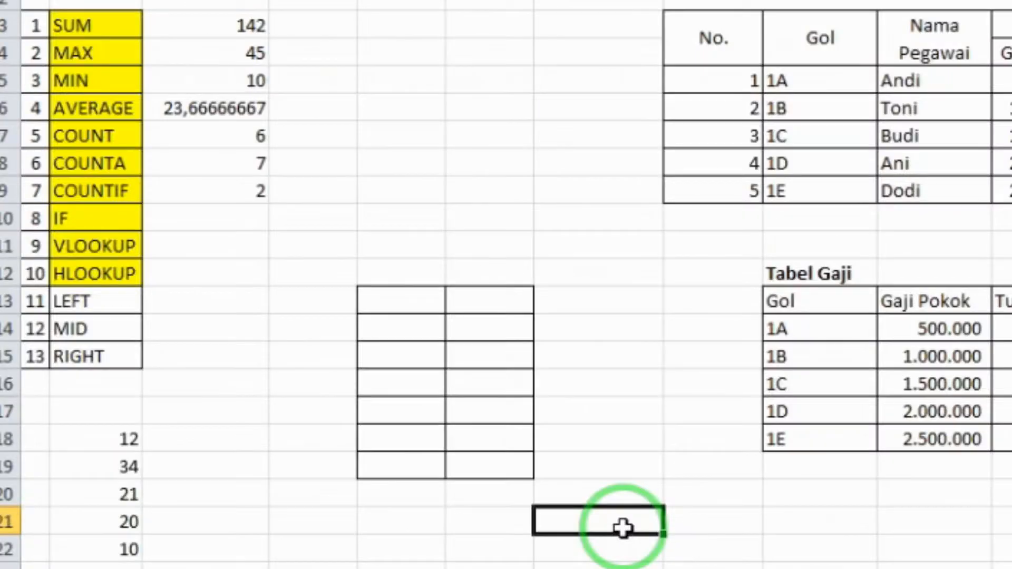
text(sikumbangkreatif)
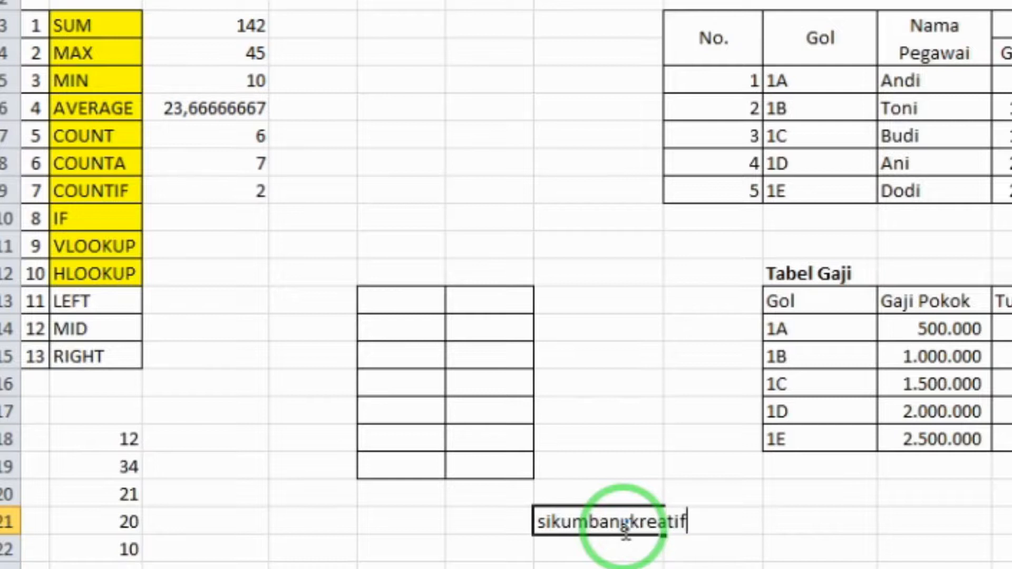
key(Return)
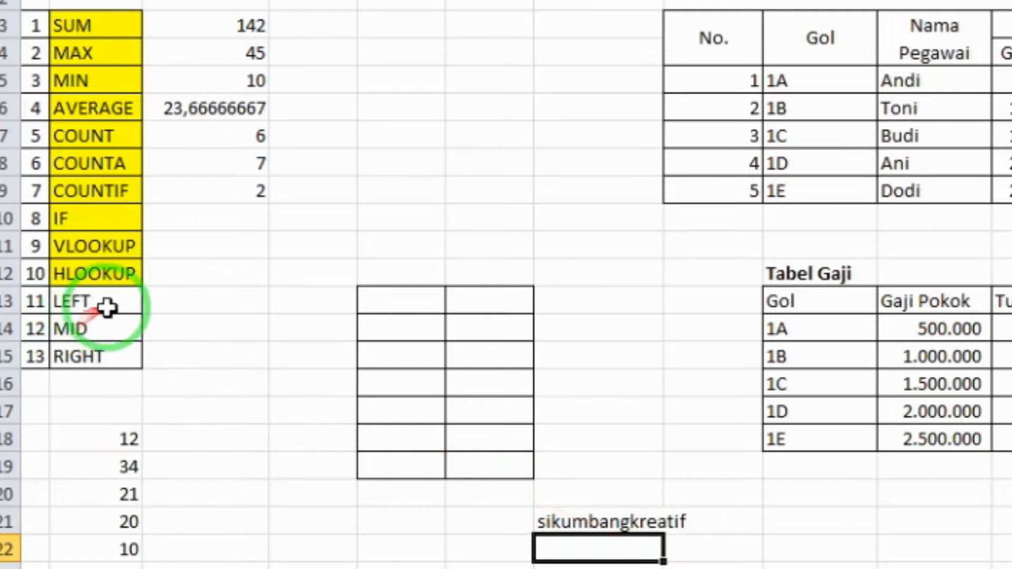
- Enter a LEFT formula in C13 that takes the first 4 characters of the text in G21
click(173, 301)
text(=)
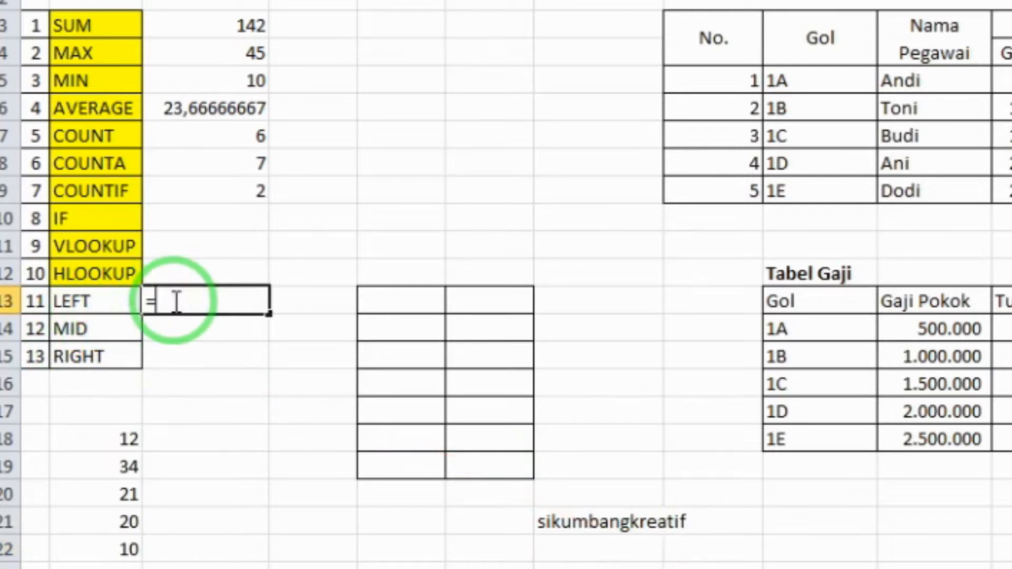
text(lef)
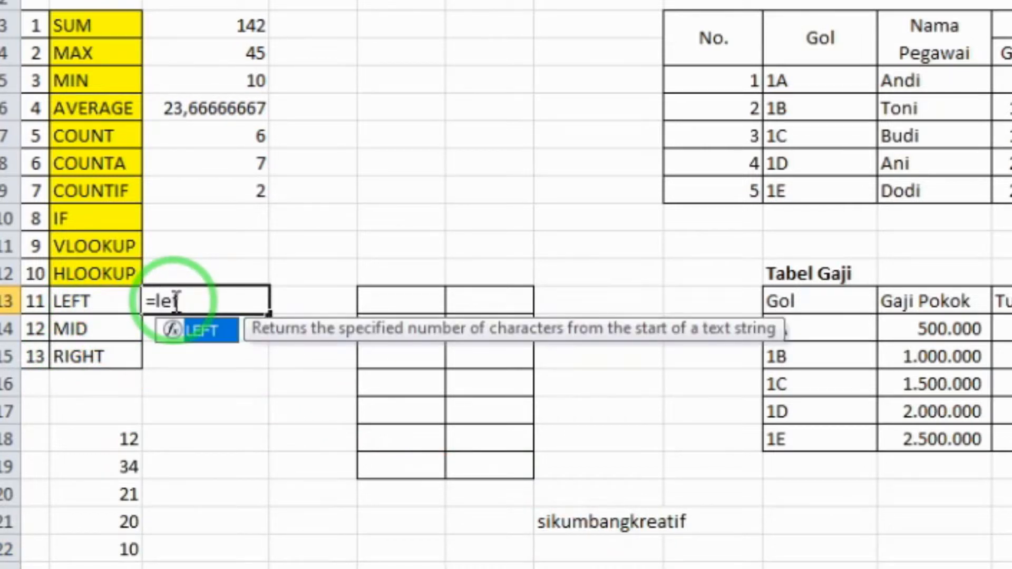
key(Tab)
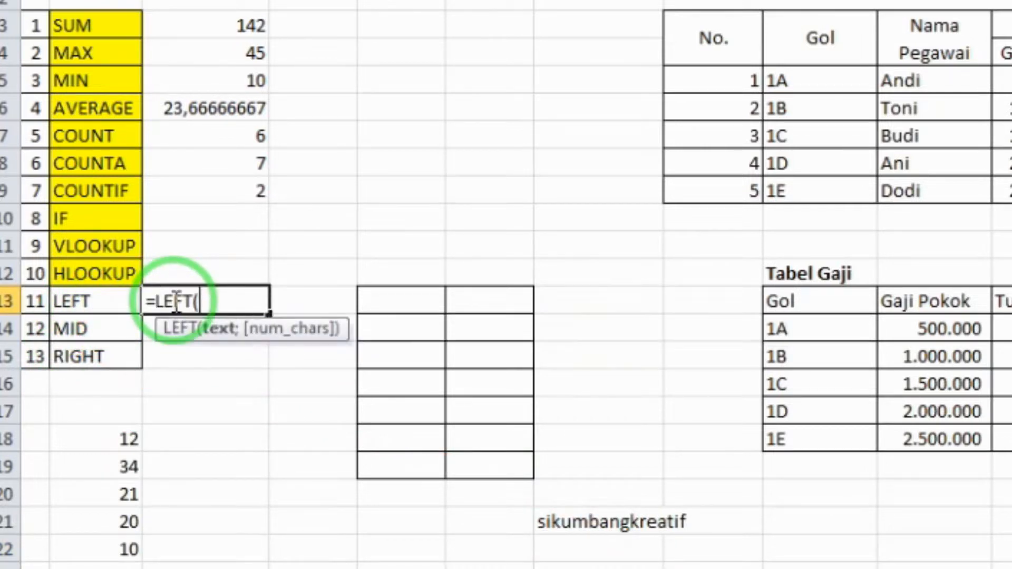
click(599, 522)
text(;4)
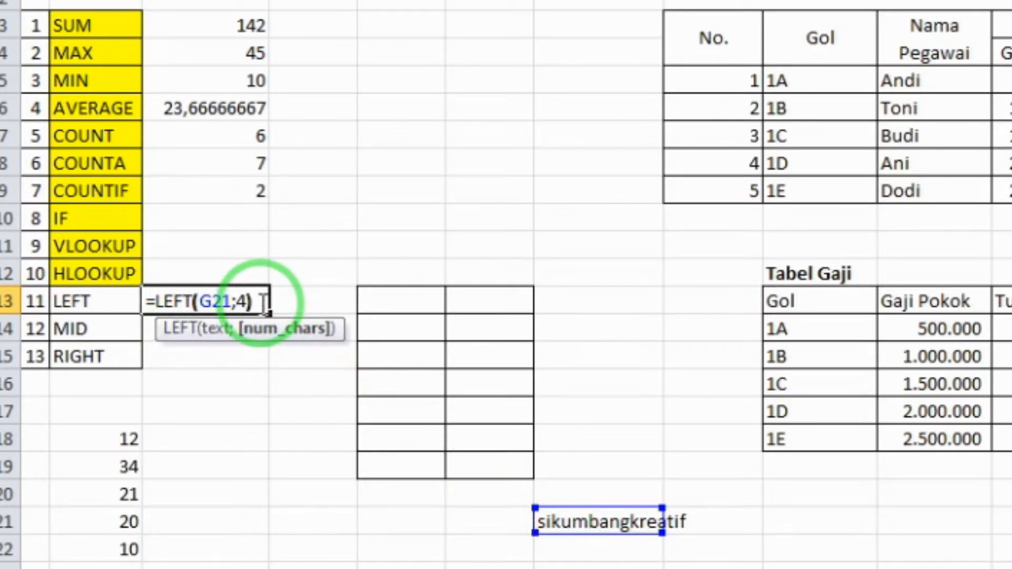
key(Return)
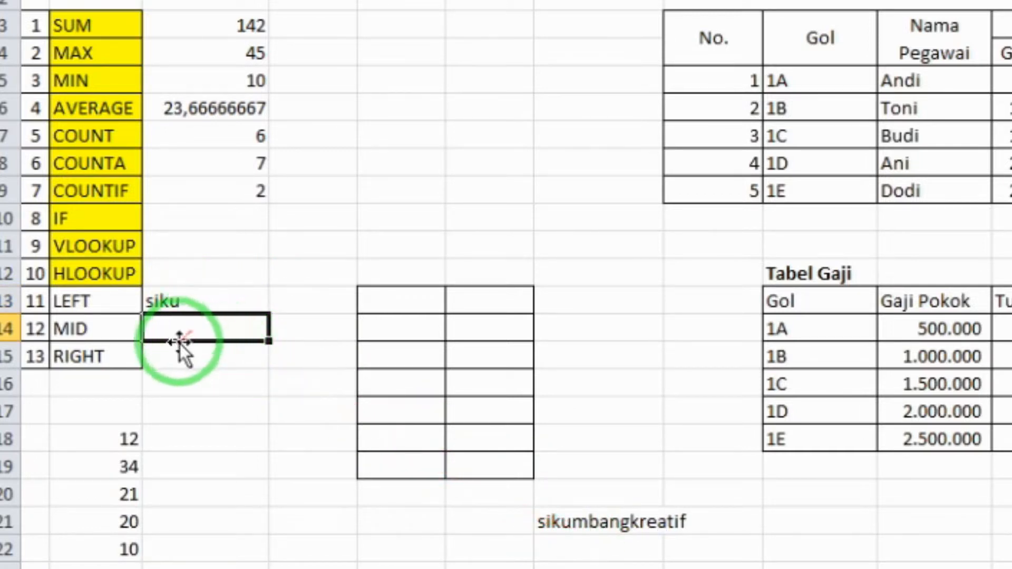
- Enter a RIGHT formula in C15 that takes the last 6 characters of the text in G21
click(158, 359)
text(=ri)
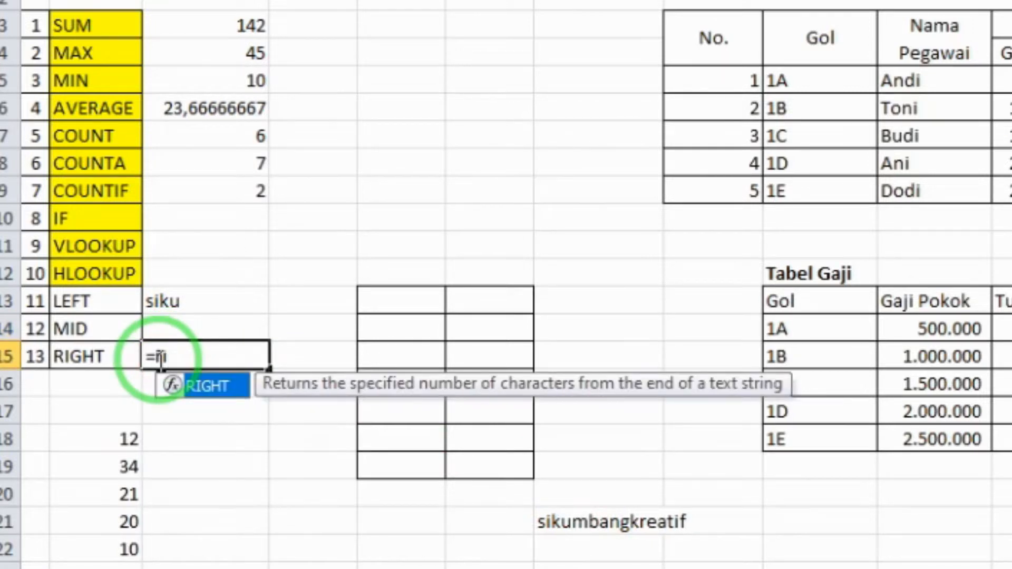
key(Tab)
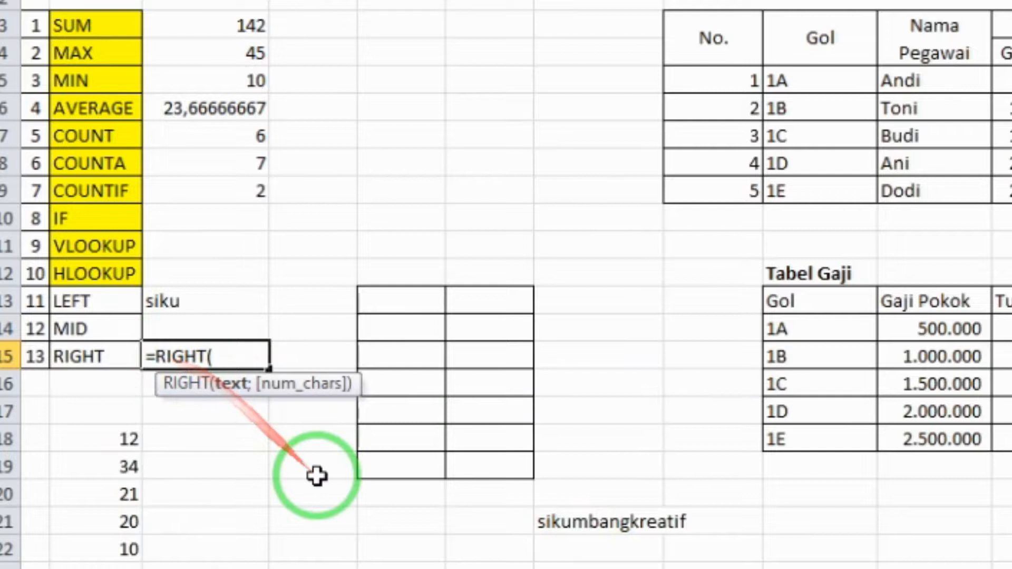
click(583, 523)
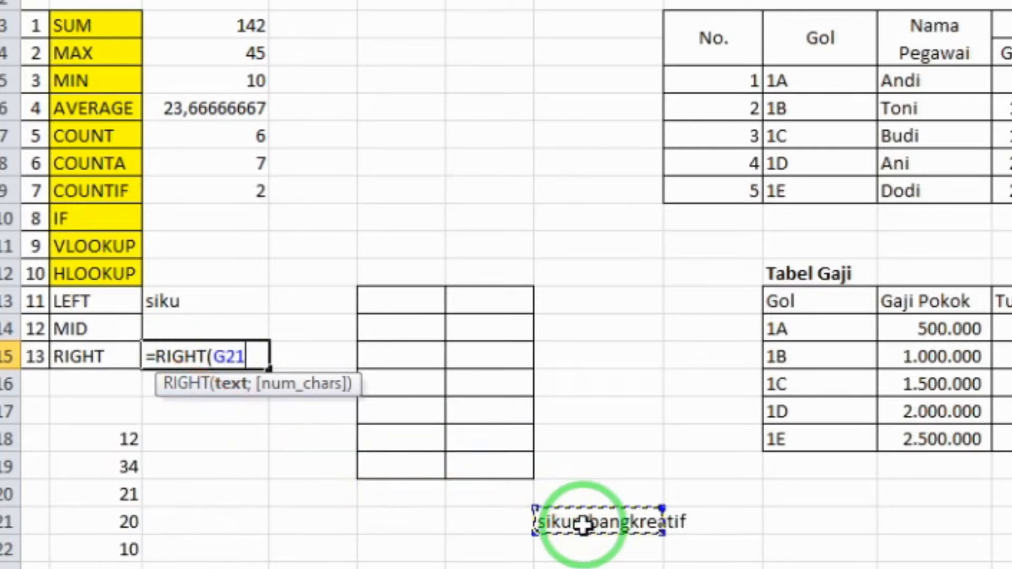
text(;6)
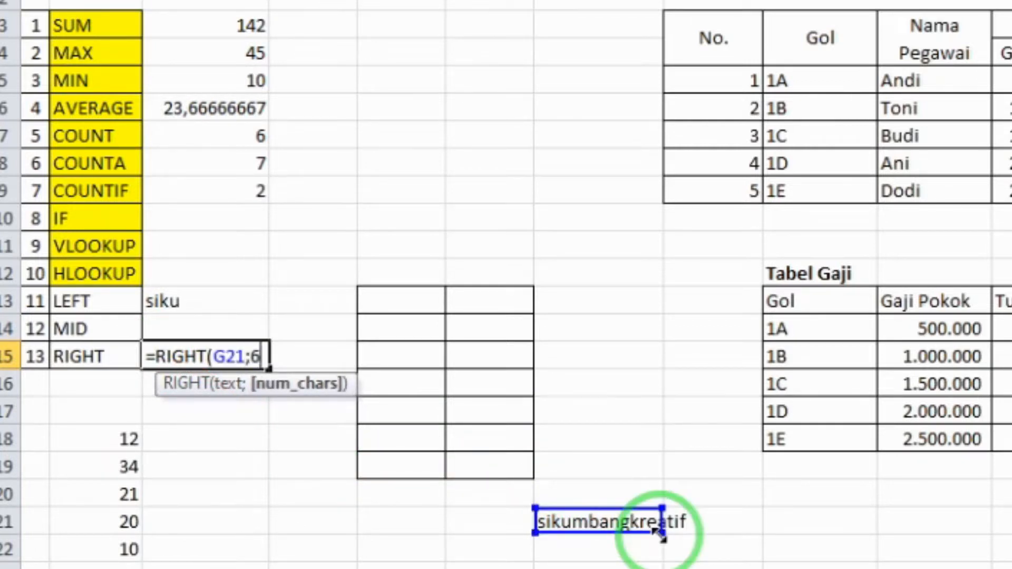
text())
key(Return)
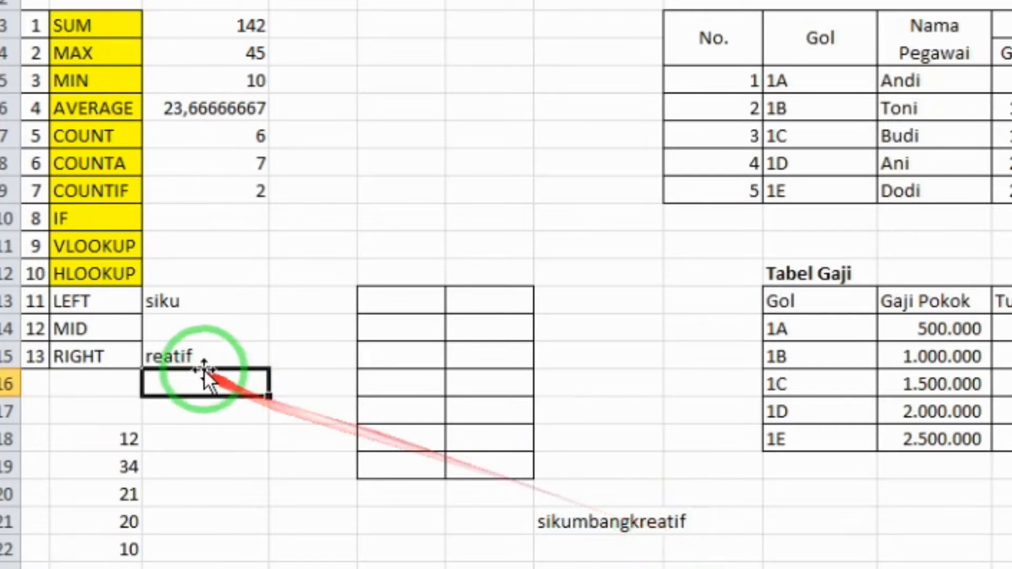
- Change the number of characters in the C15 RIGHT formula to 7
click(198, 353)
double_click(187, 353)
click(262, 354)
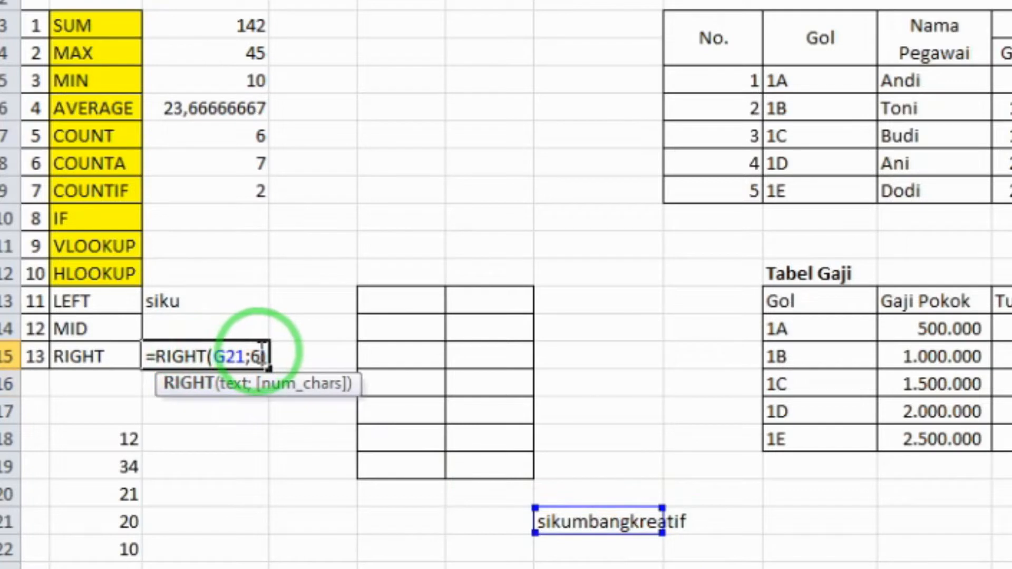
click(257, 354)
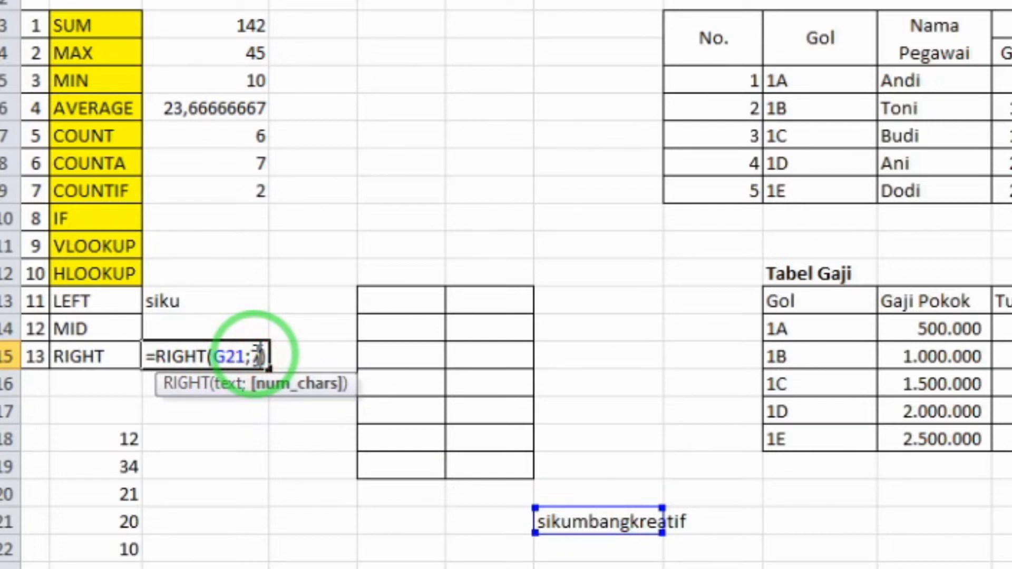
key(Return)
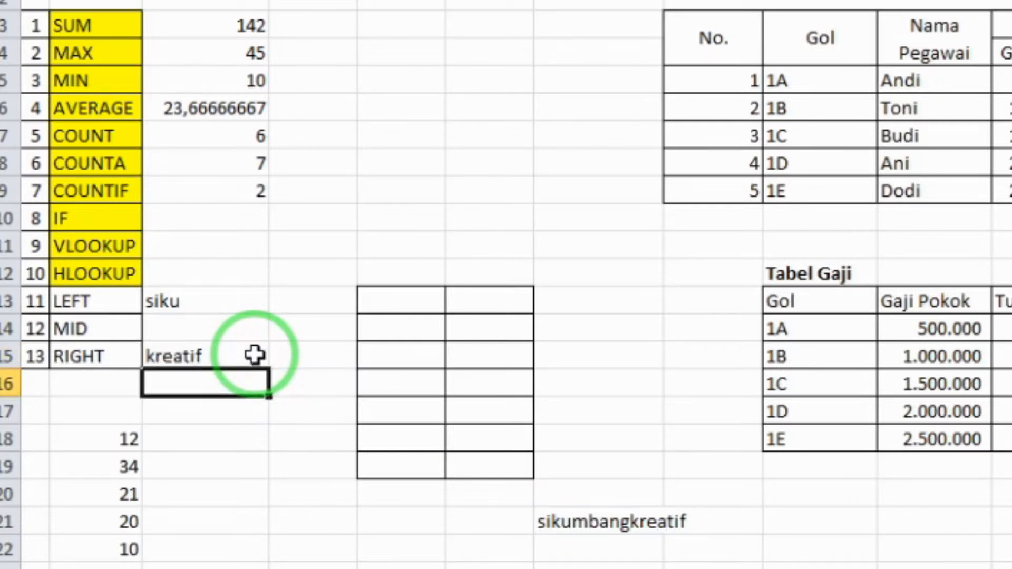
- Enter a MID formula in C14 that takes 5 characters of the text in G21, starting at character 5
click(226, 329)
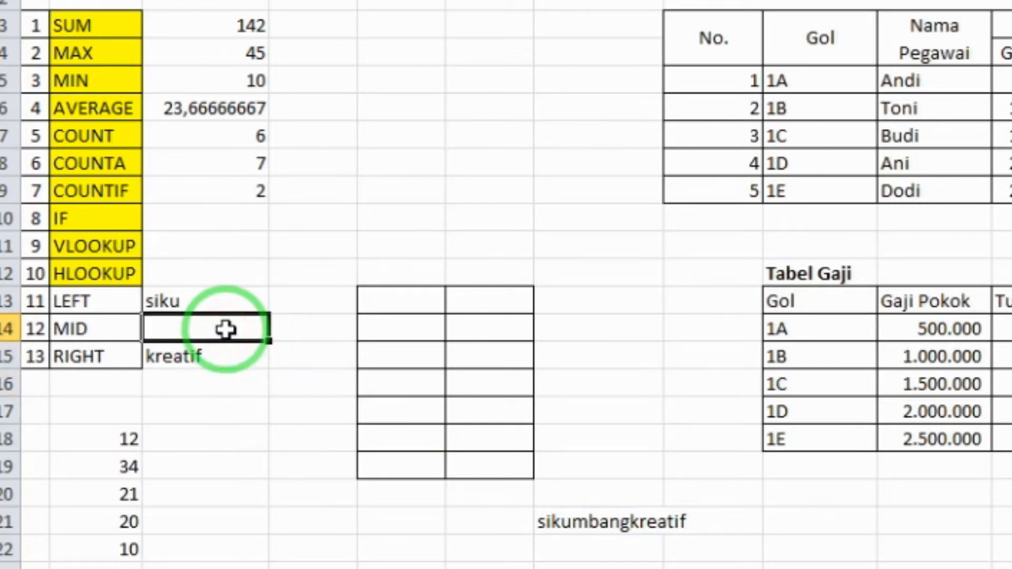
text(=)
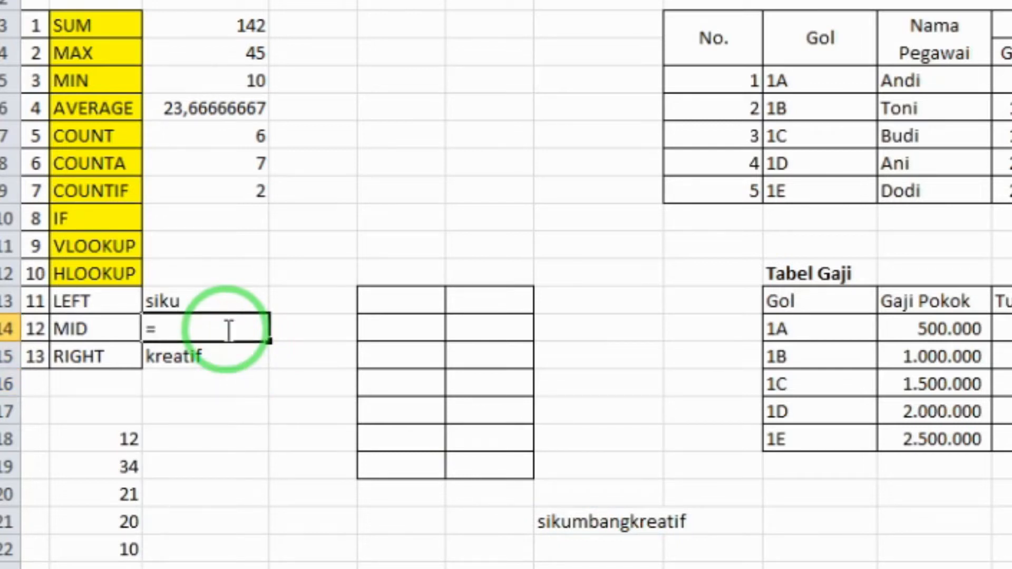
text(mid)
key(Tab)
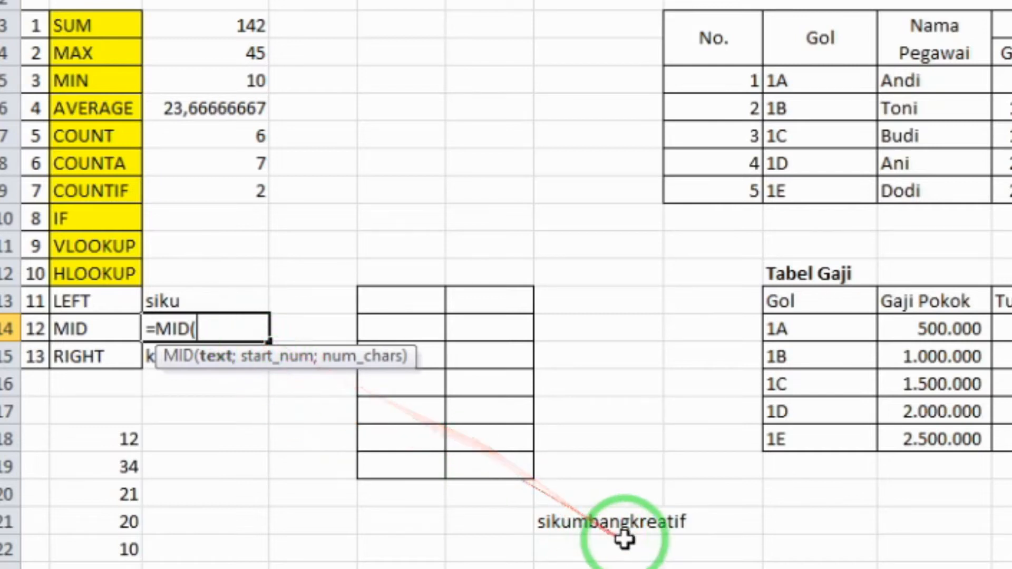
click(614, 529)
text(;)
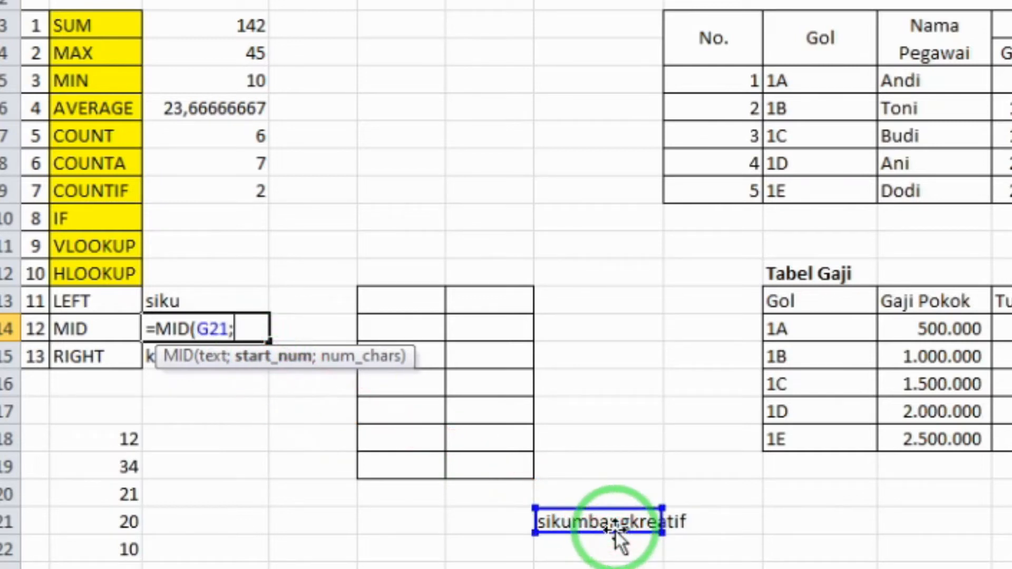
text(5;)
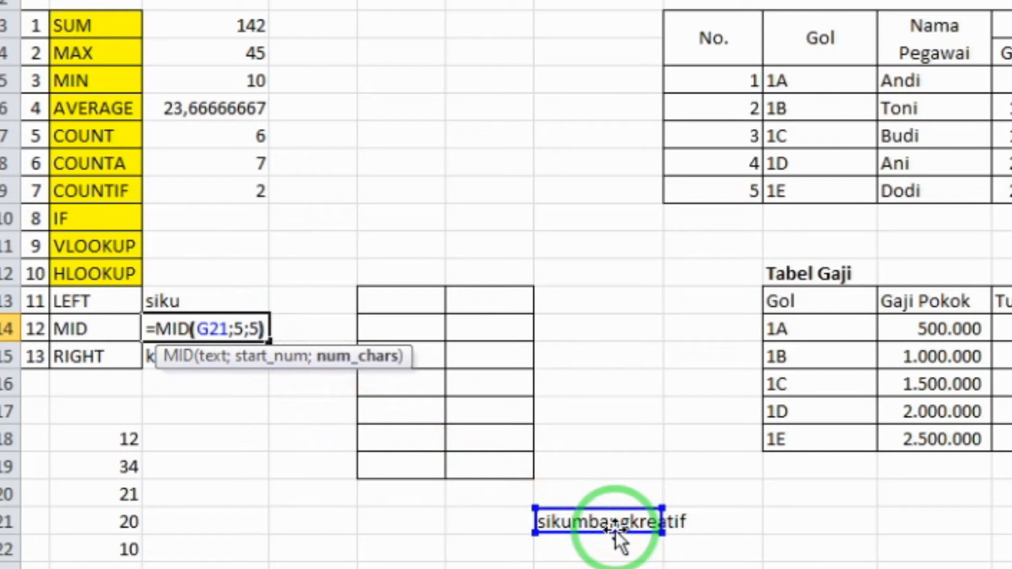
text(5))
key(Return)
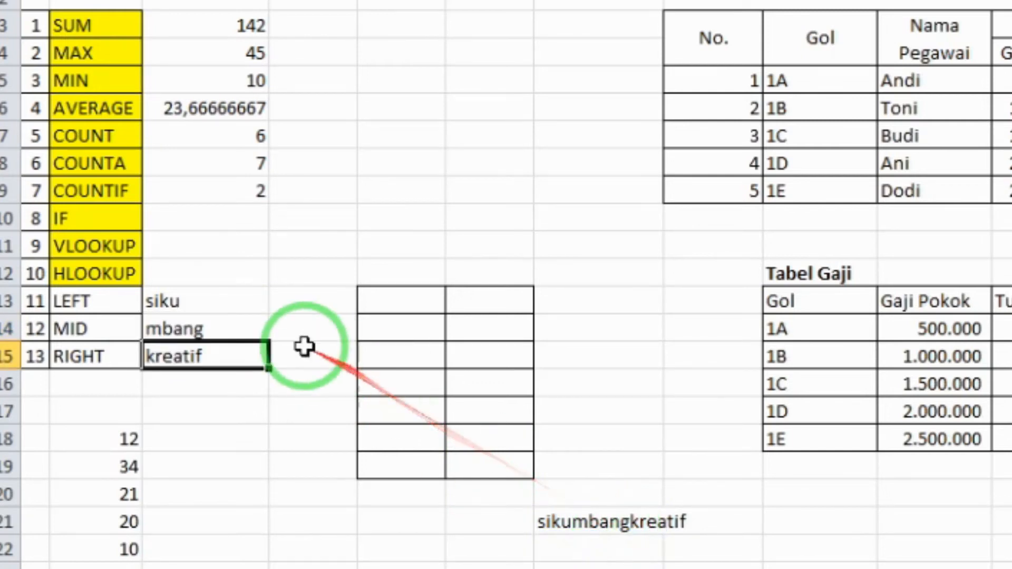
click(228, 300)
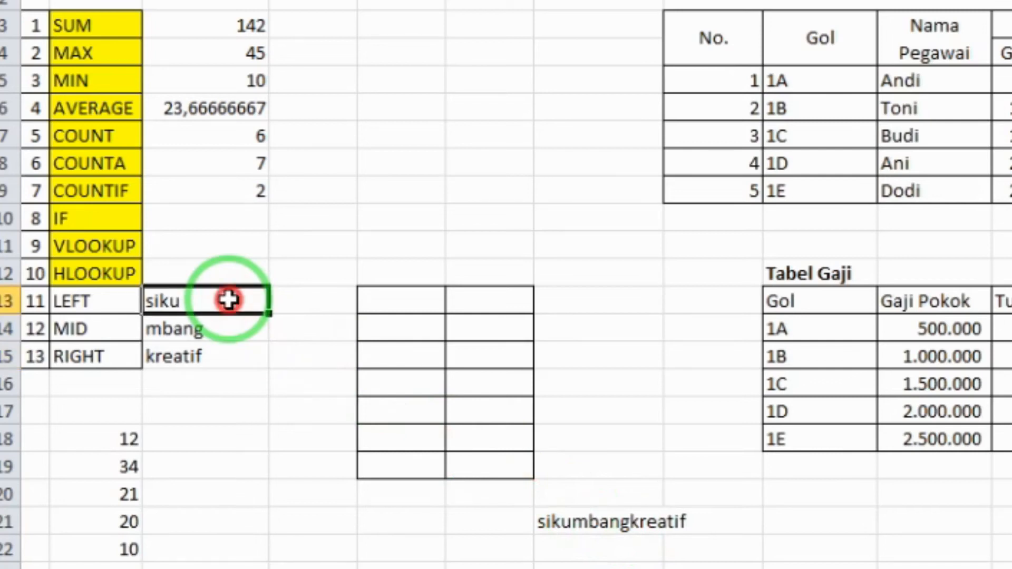
drag(227, 299, 229, 357)
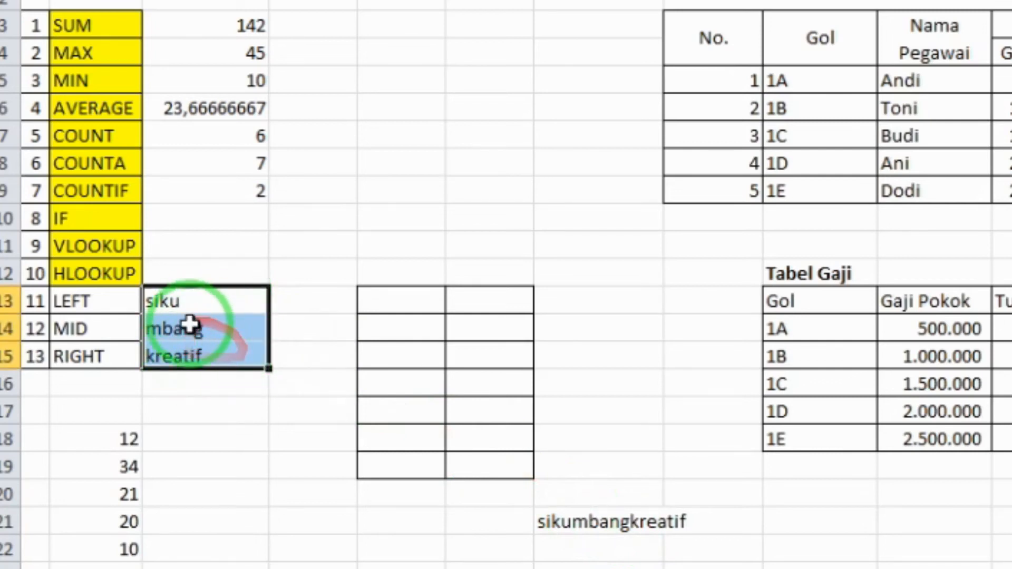
click(210, 400)
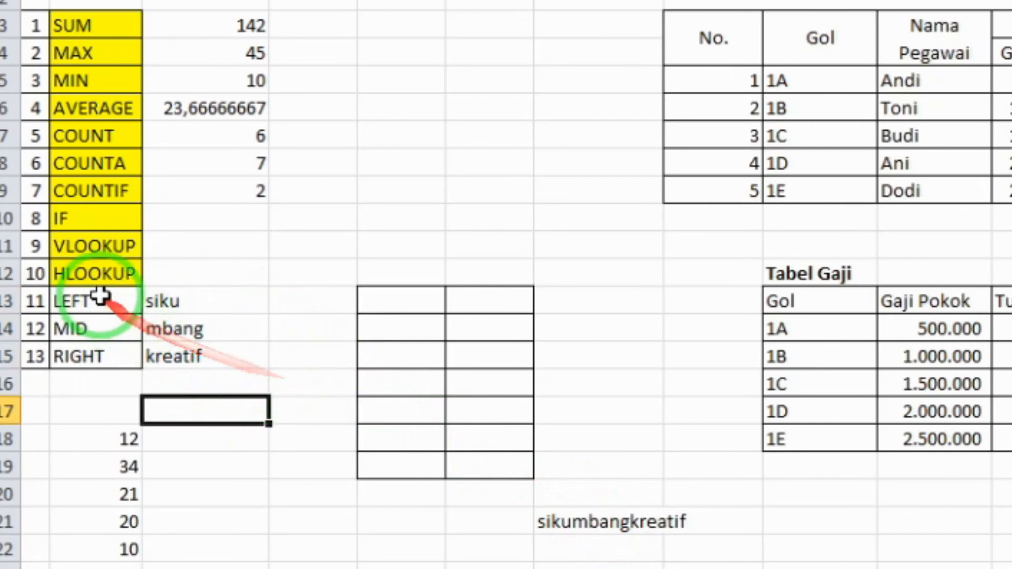
- Highlight the function names LEFT, MID and RIGHT in B13:B15 with a yellow fill
drag(101, 296, 100, 348)
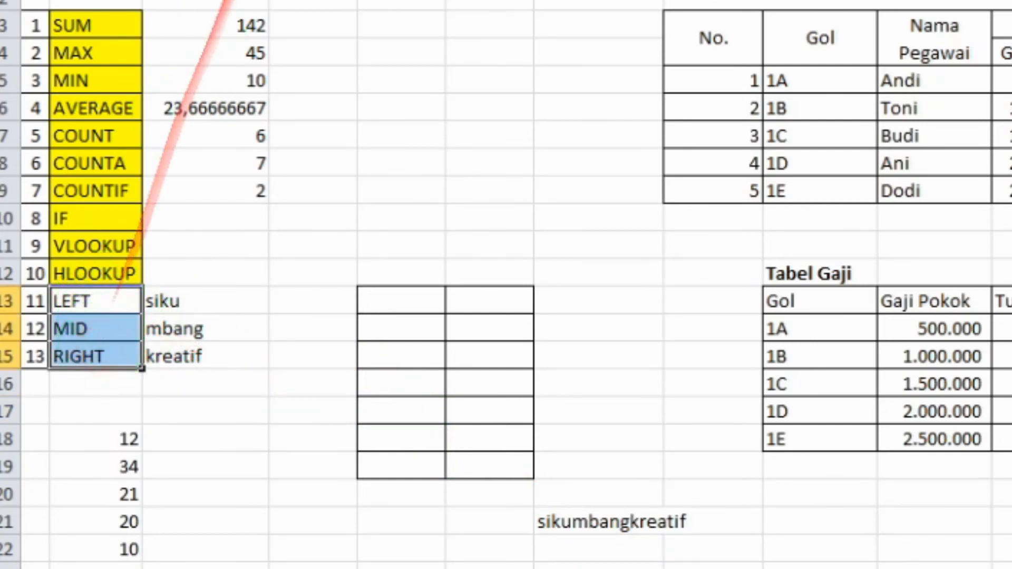
click(285, 1)
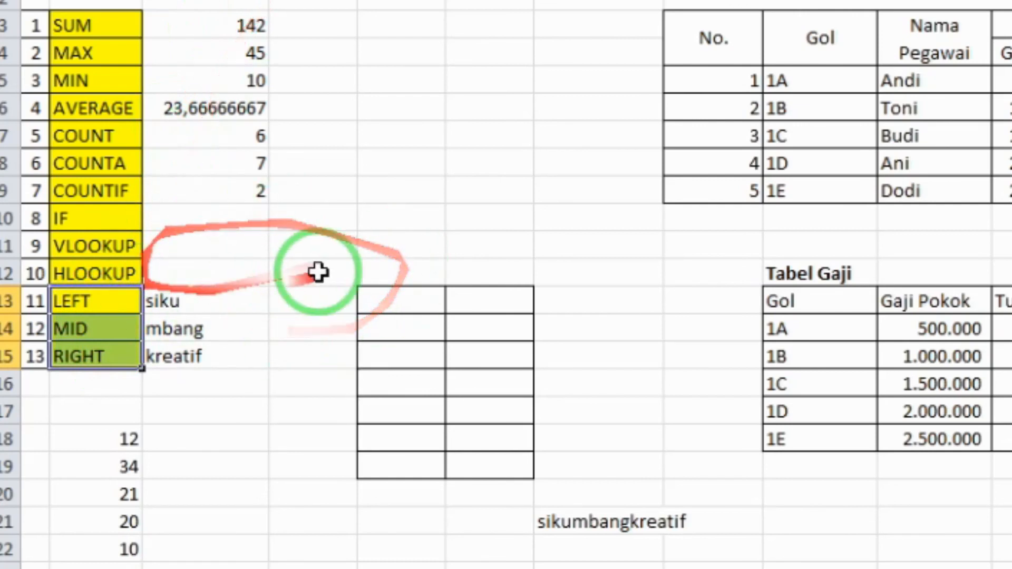
click(742, 568)
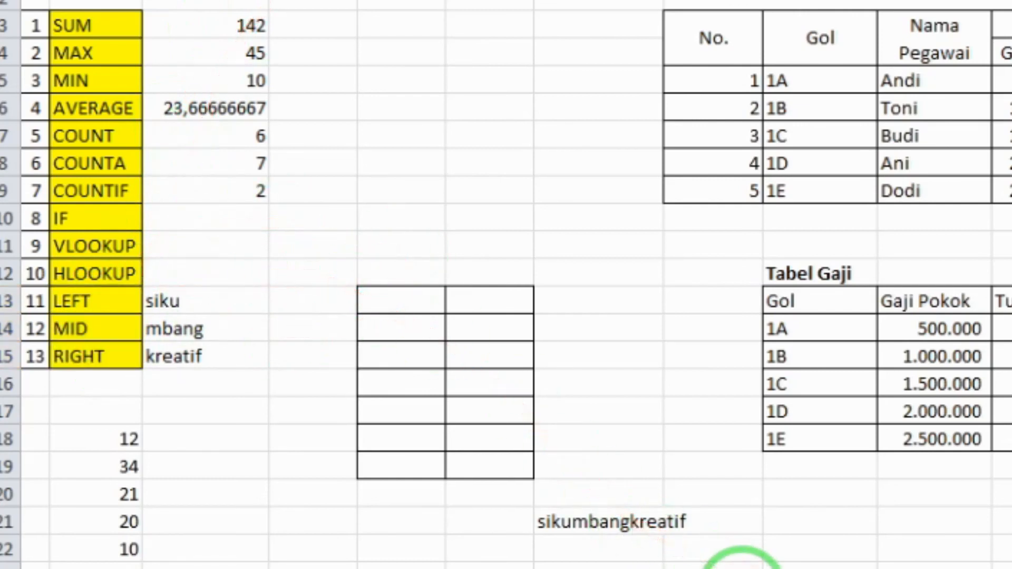